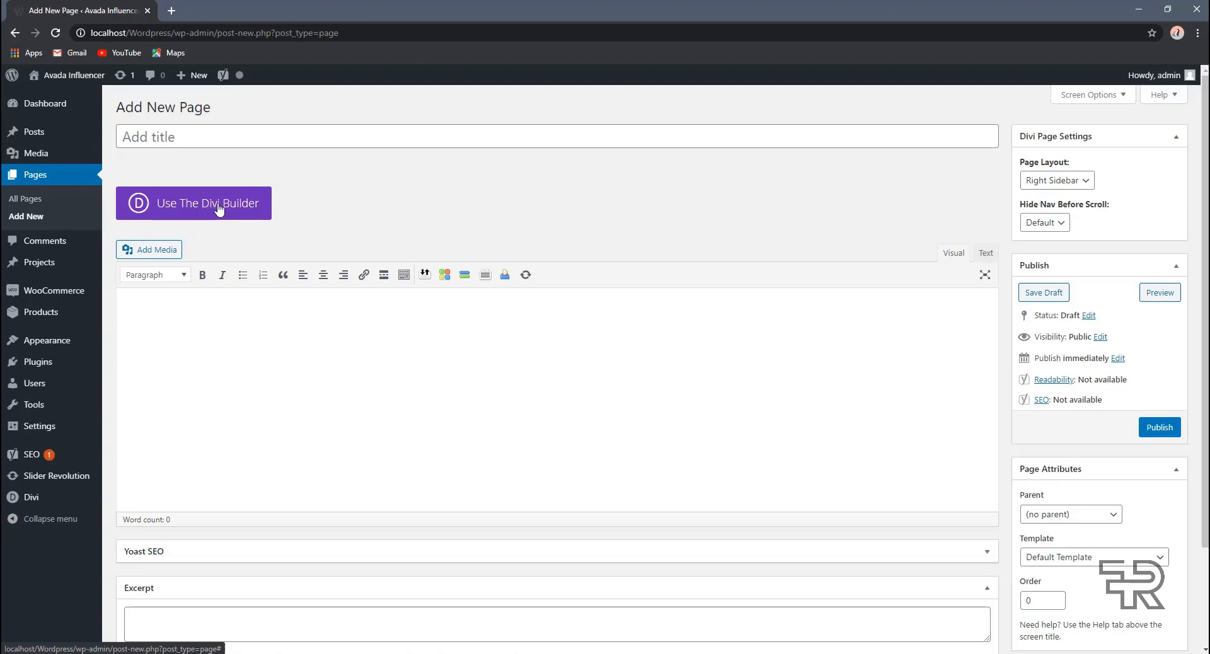
Step: Title the new page "Divi Builder" and publish it
left_click(287, 138)
type("Divi Builder")
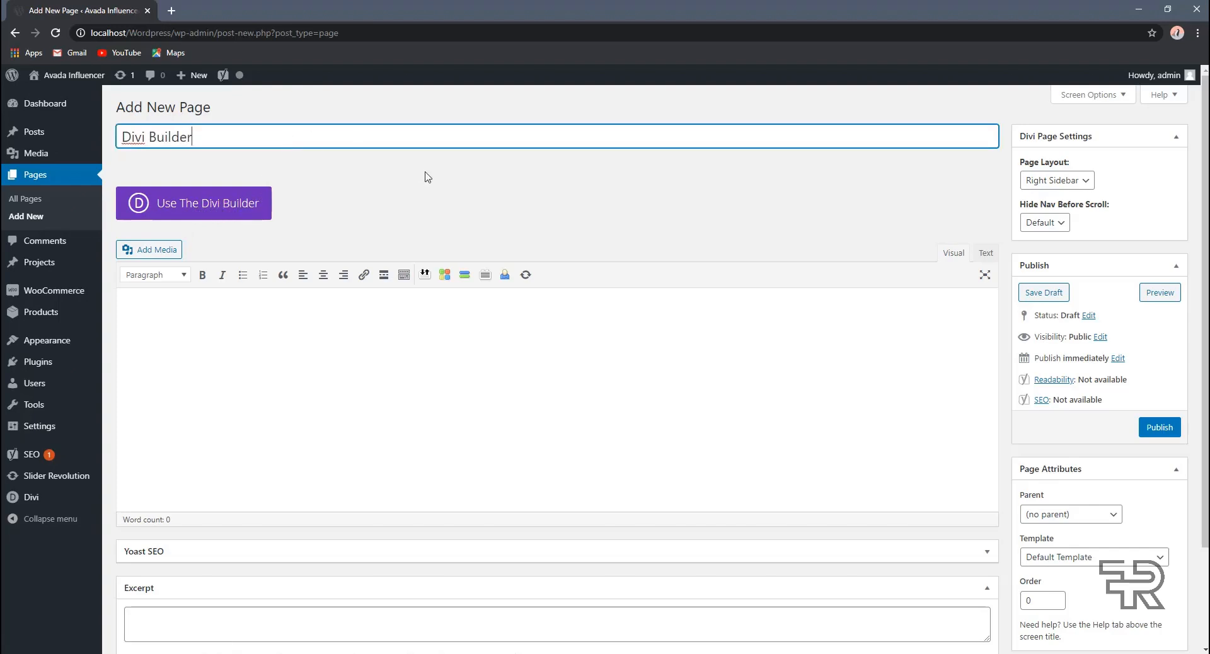
left_click(415, 180)
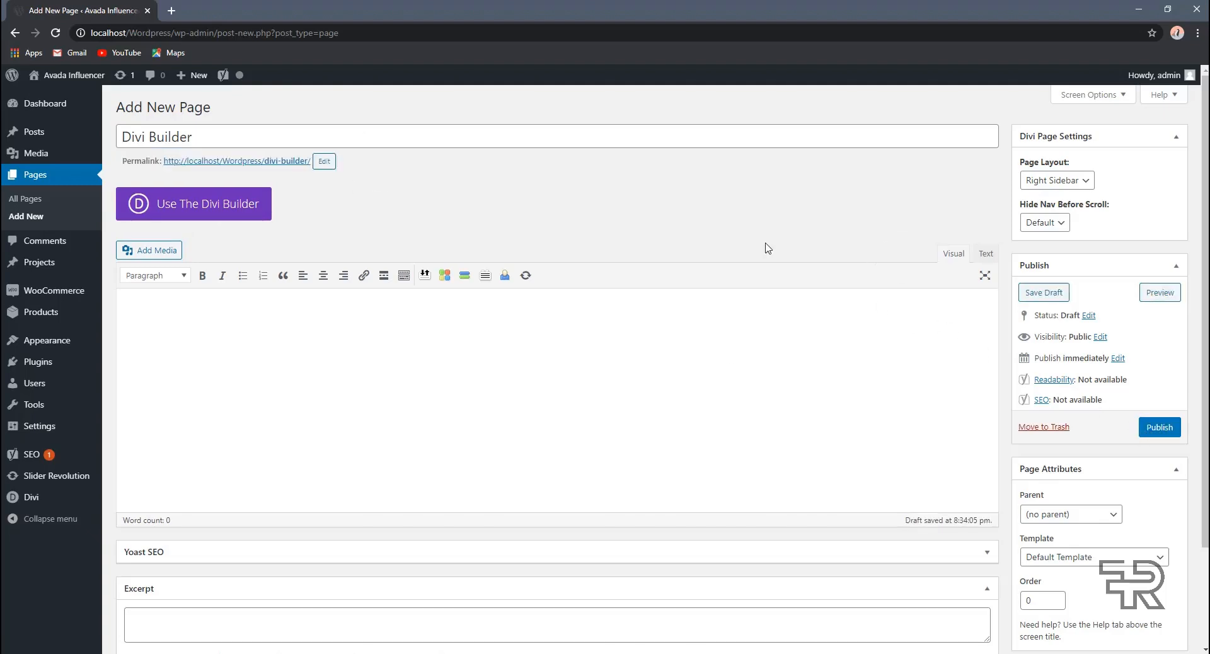
left_click(1159, 427)
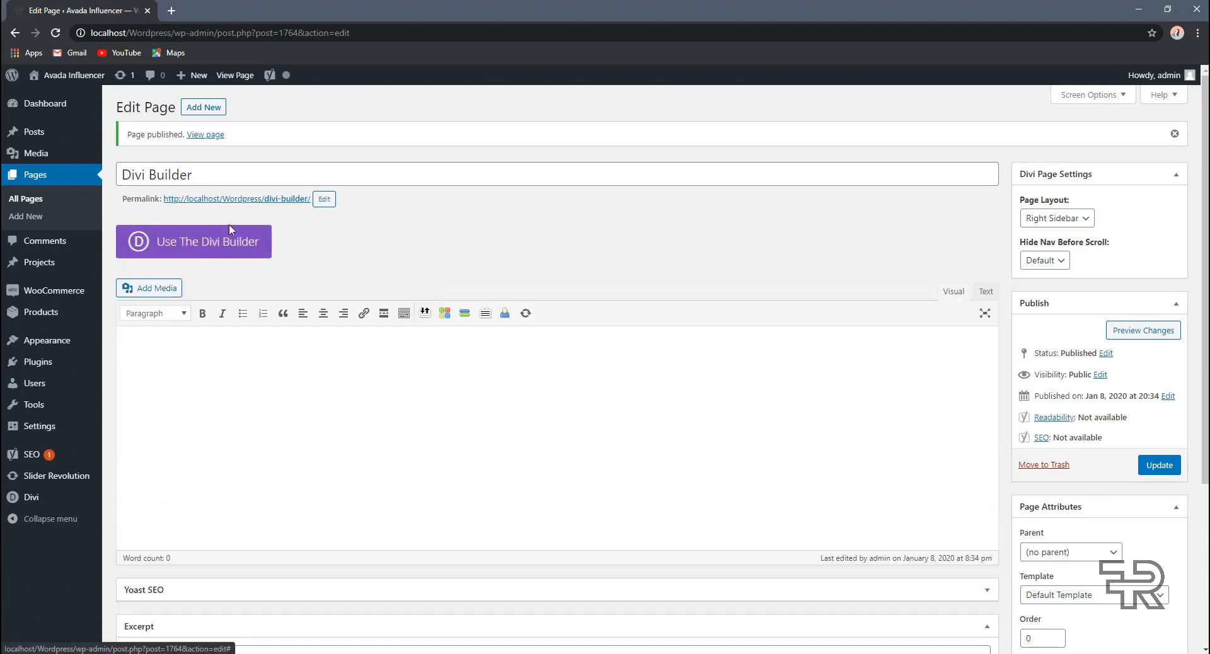
Step: Switch the Divi Builder page from the default editor to the Divi Builder
left_click(193, 251)
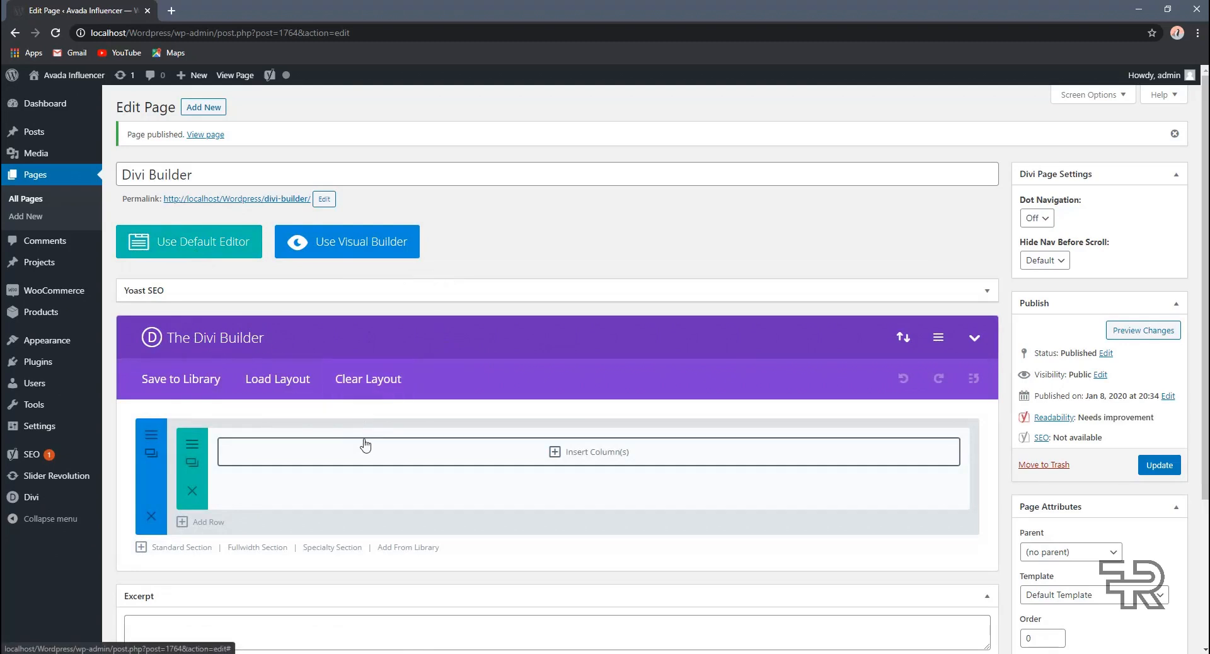
scroll(354, 440, "down", 1)
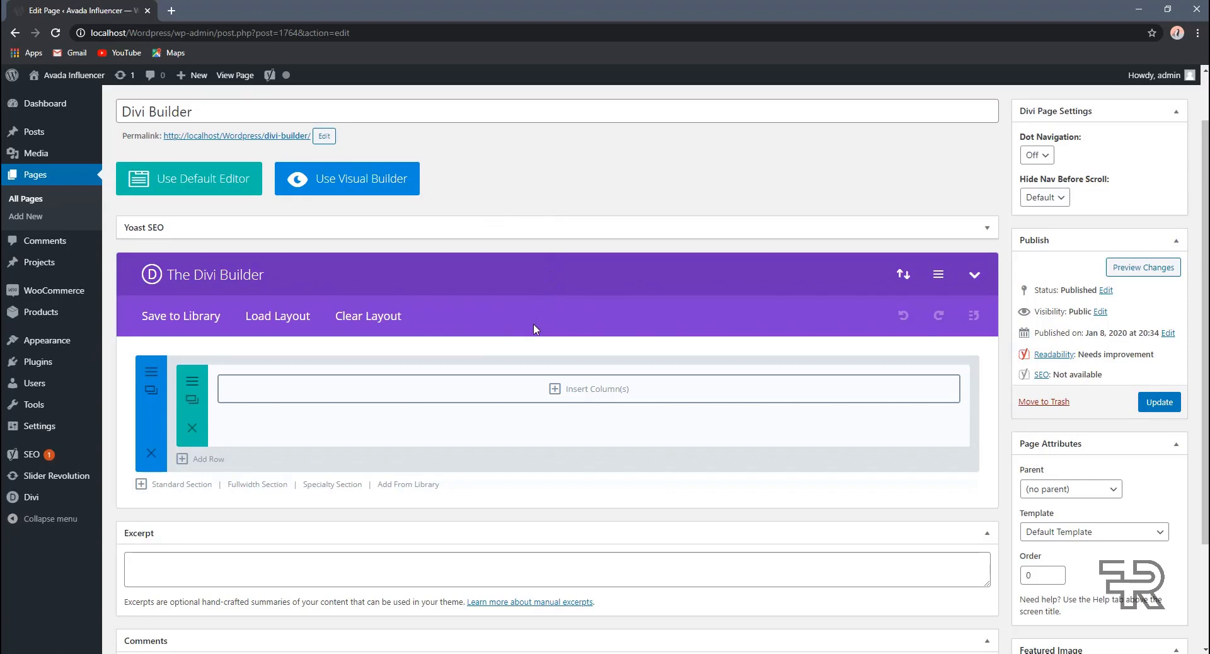
scroll(504, 322, "down", 1)
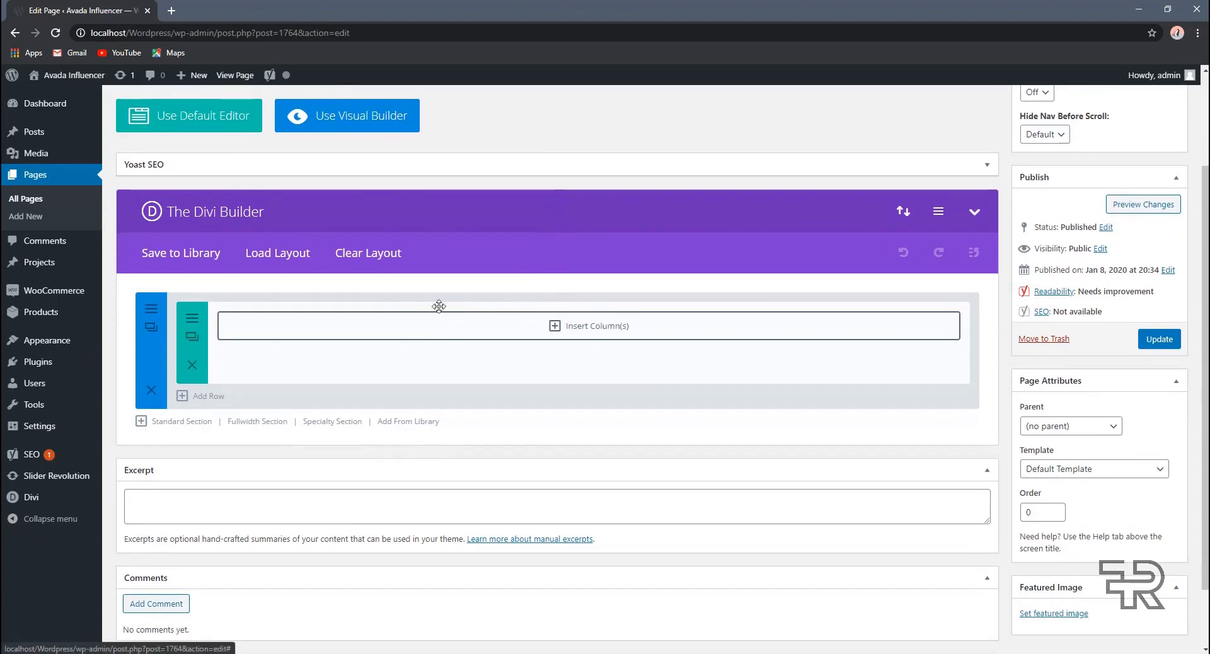
scroll(378, 265, "down", 1)
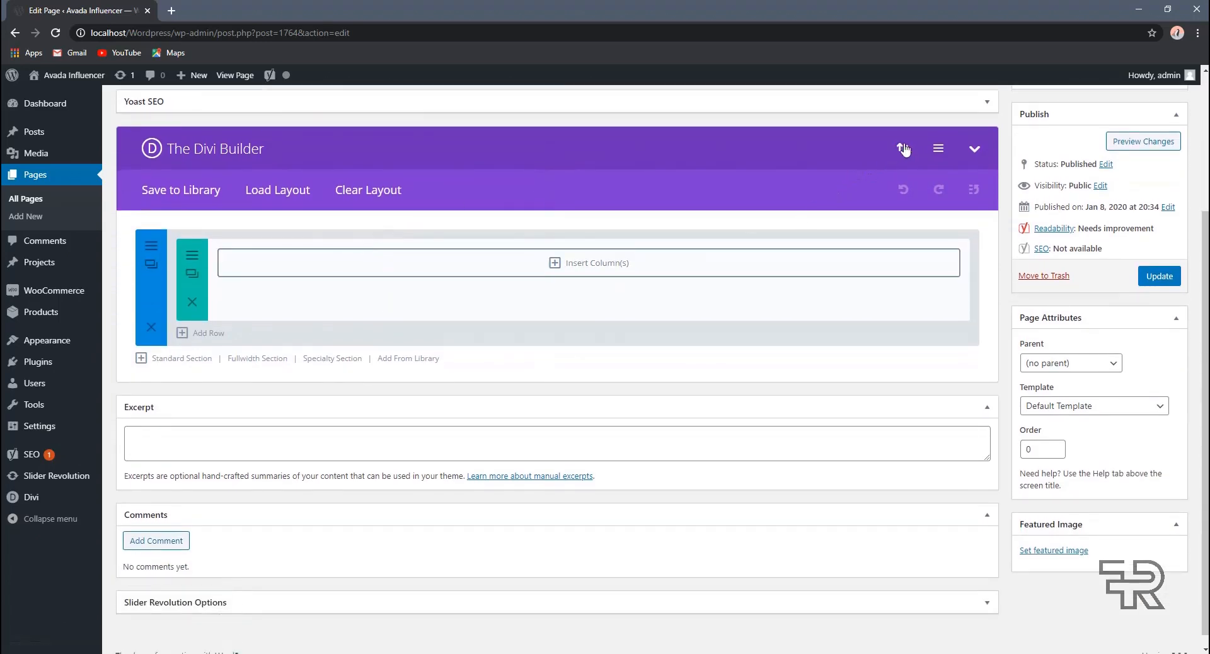
Step: Look at the builder's general settings and its layout portability options, closing both without changes
left_click(906, 149)
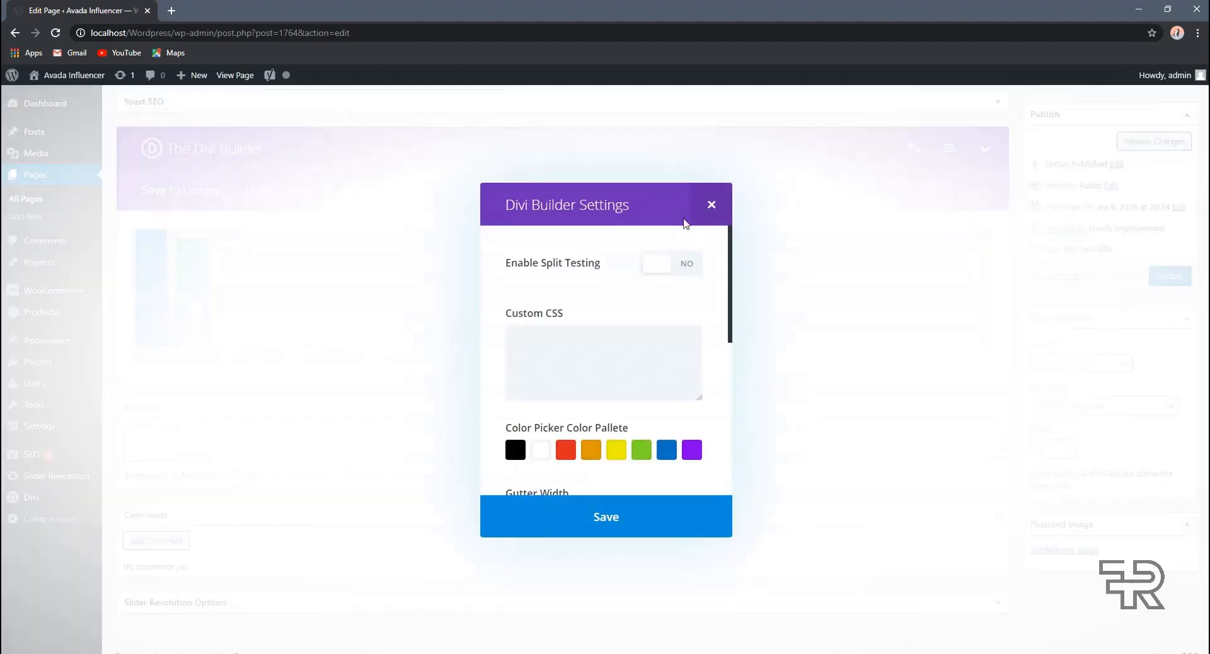
left_click(706, 206)
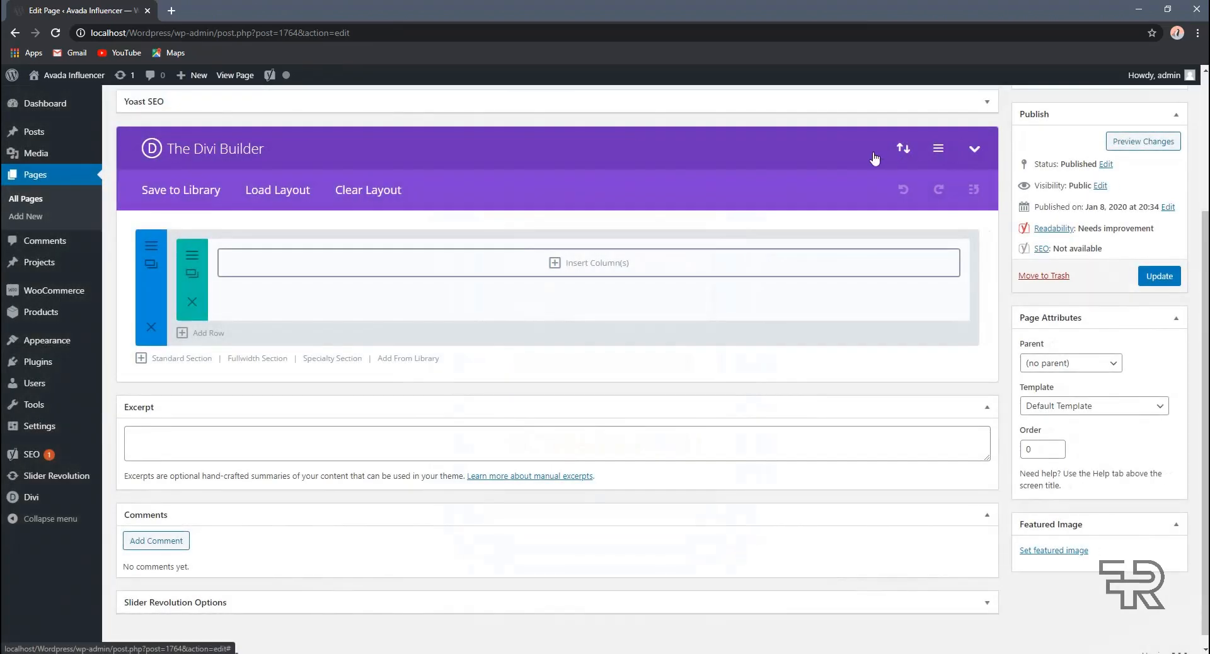
left_click(908, 148)
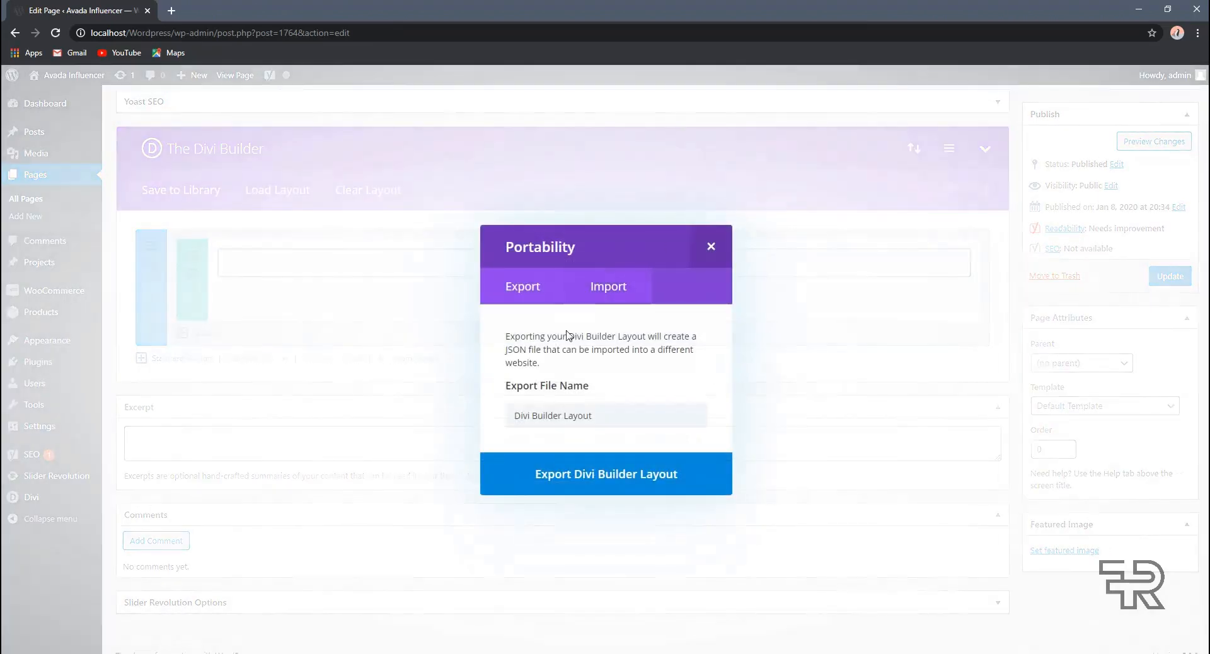
left_click(711, 247)
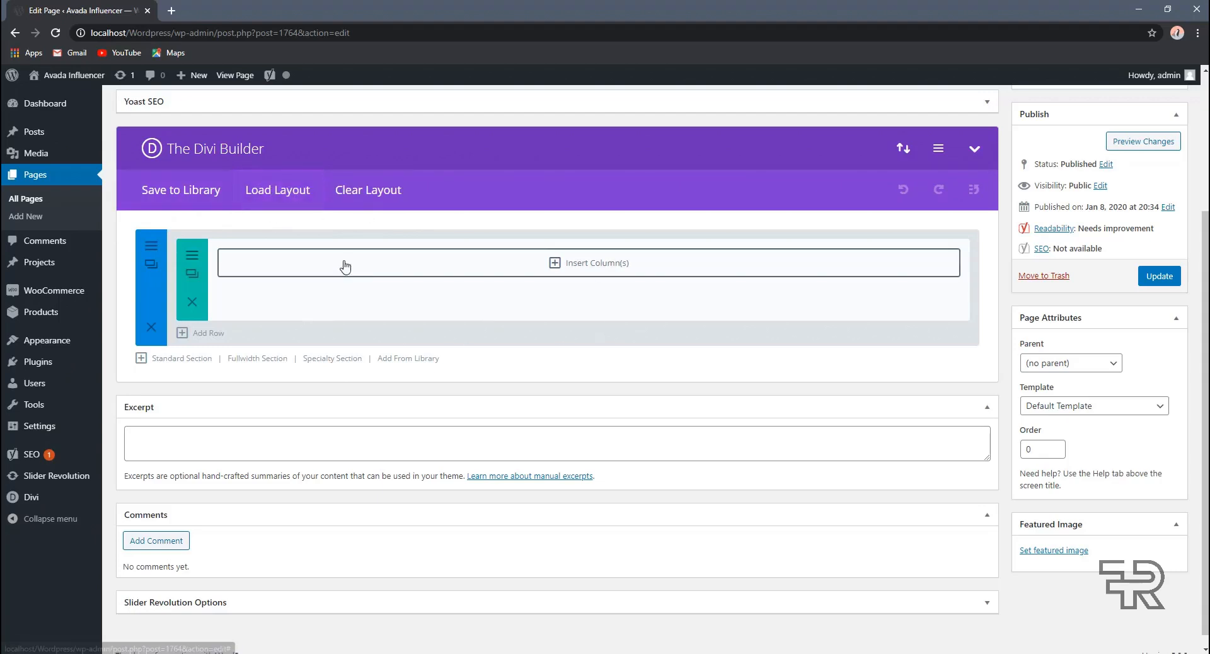
Step: Insert a two-column layout with equal 1/2 and 1/2 columns into the empty row
scroll(345, 268, "up", 1)
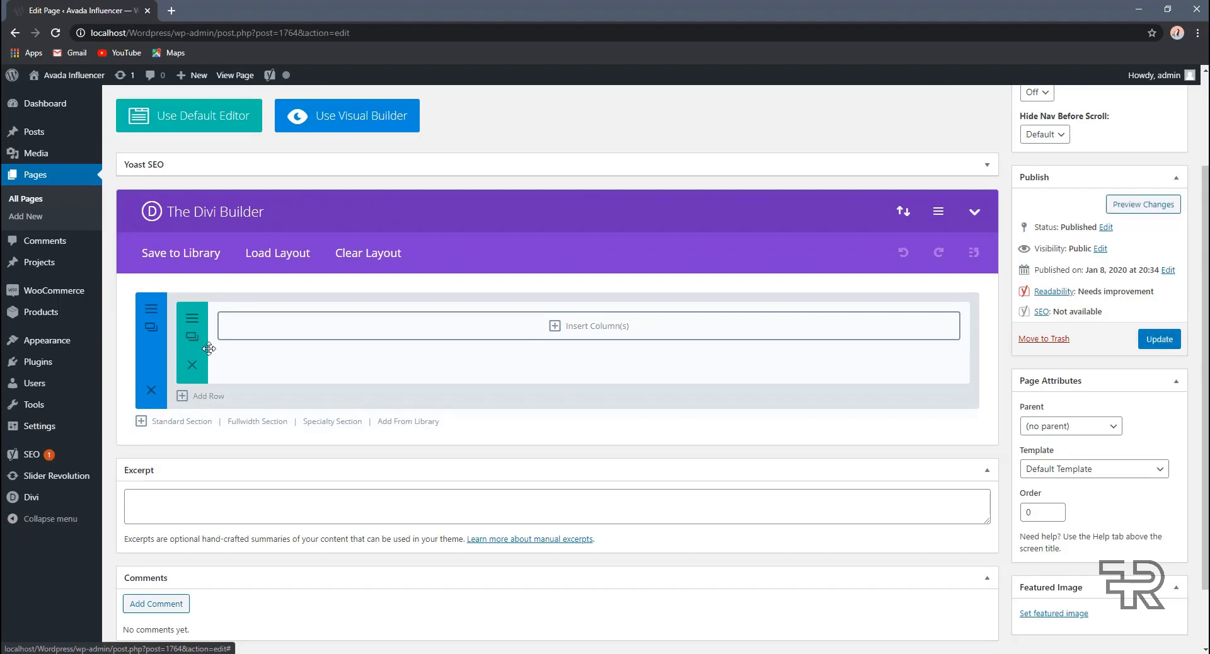
left_click(564, 326)
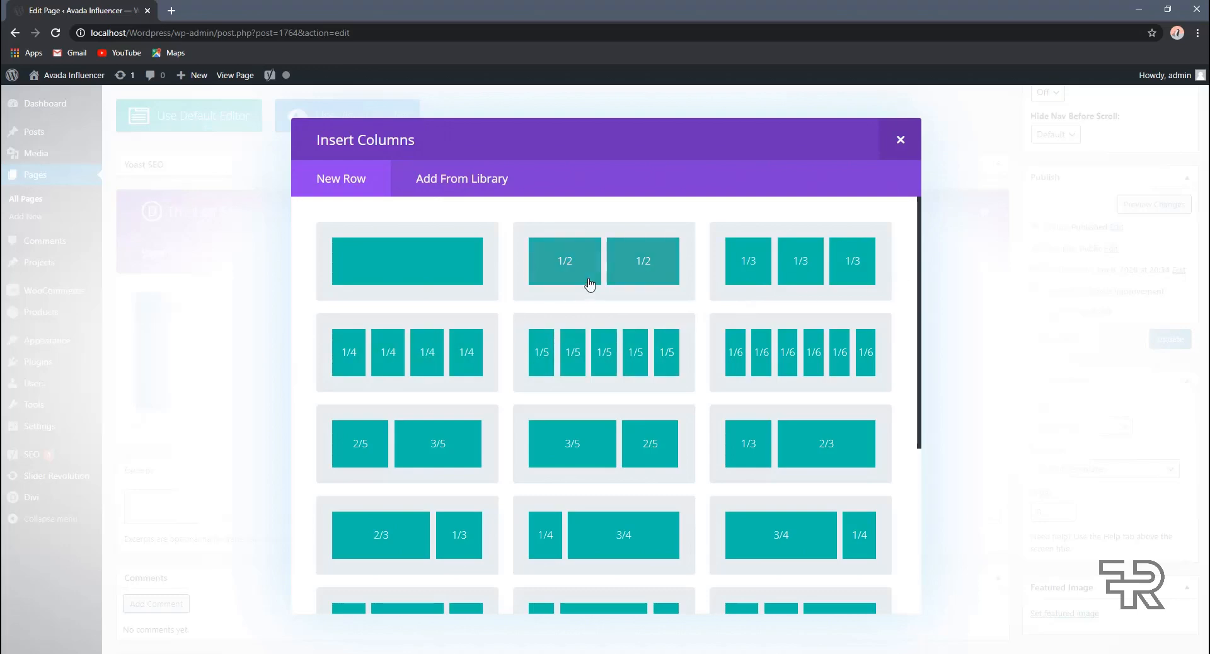
left_click(643, 261)
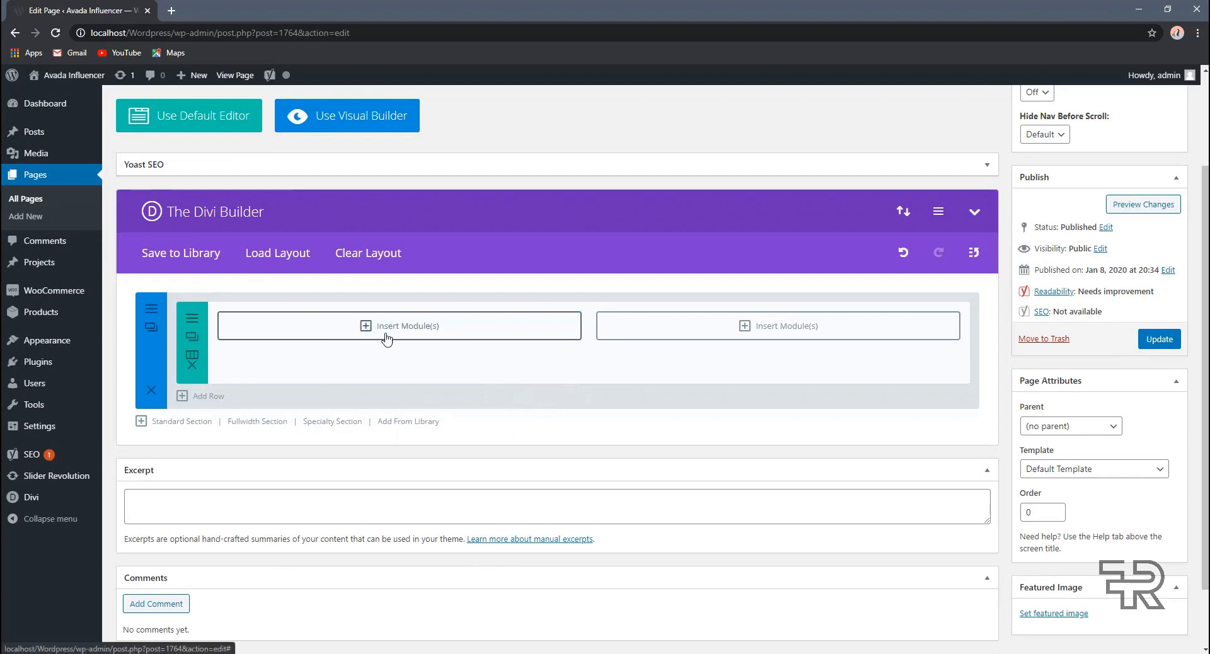
Step: Browse the full list of modules that can be inserted into the row's first column
left_click(431, 331)
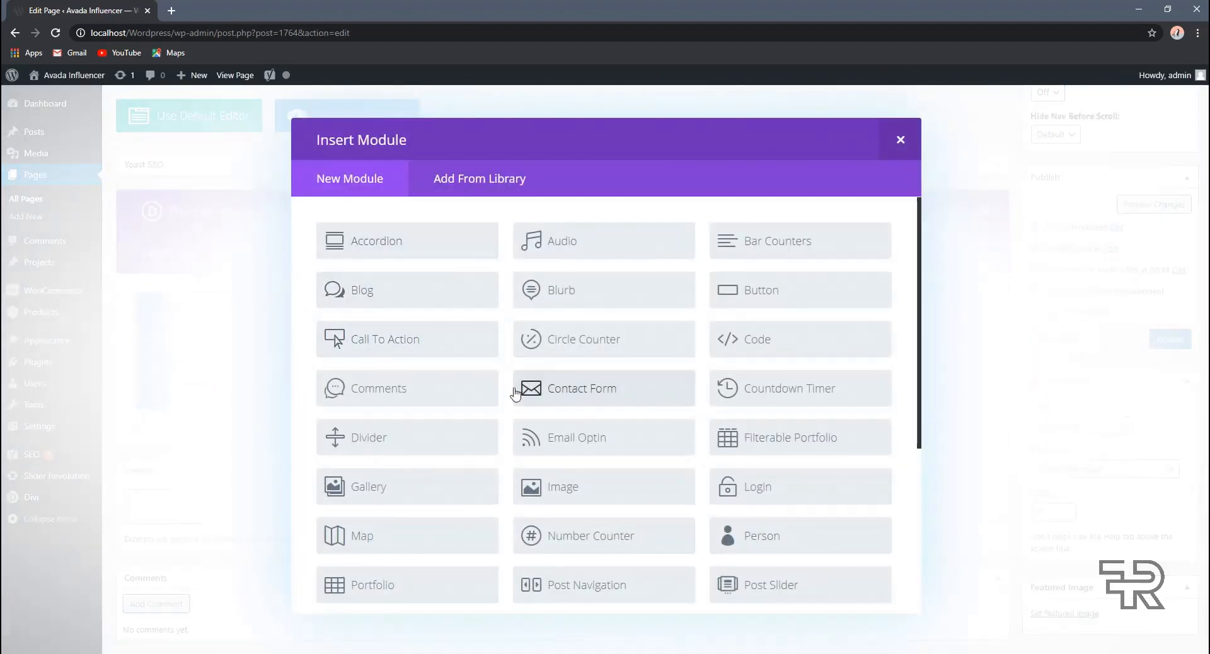
scroll(570, 353, "down", 5)
scroll(532, 391, "up", 2)
scroll(569, 340, "down", 3)
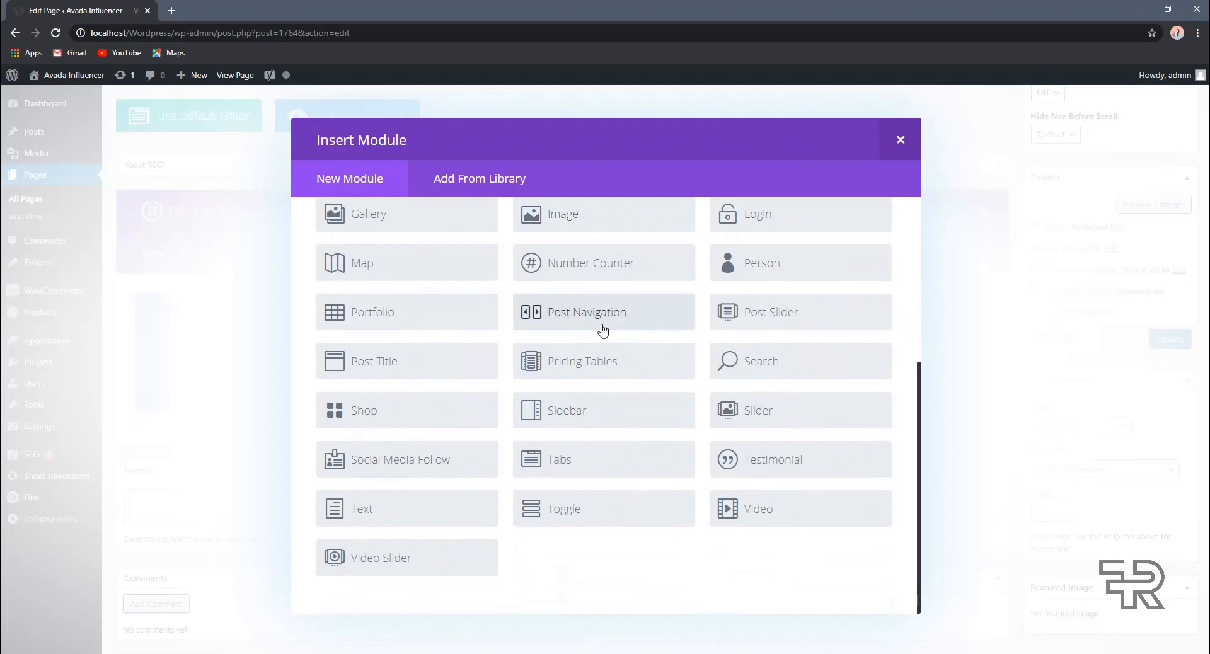
scroll(424, 284, "up", 5)
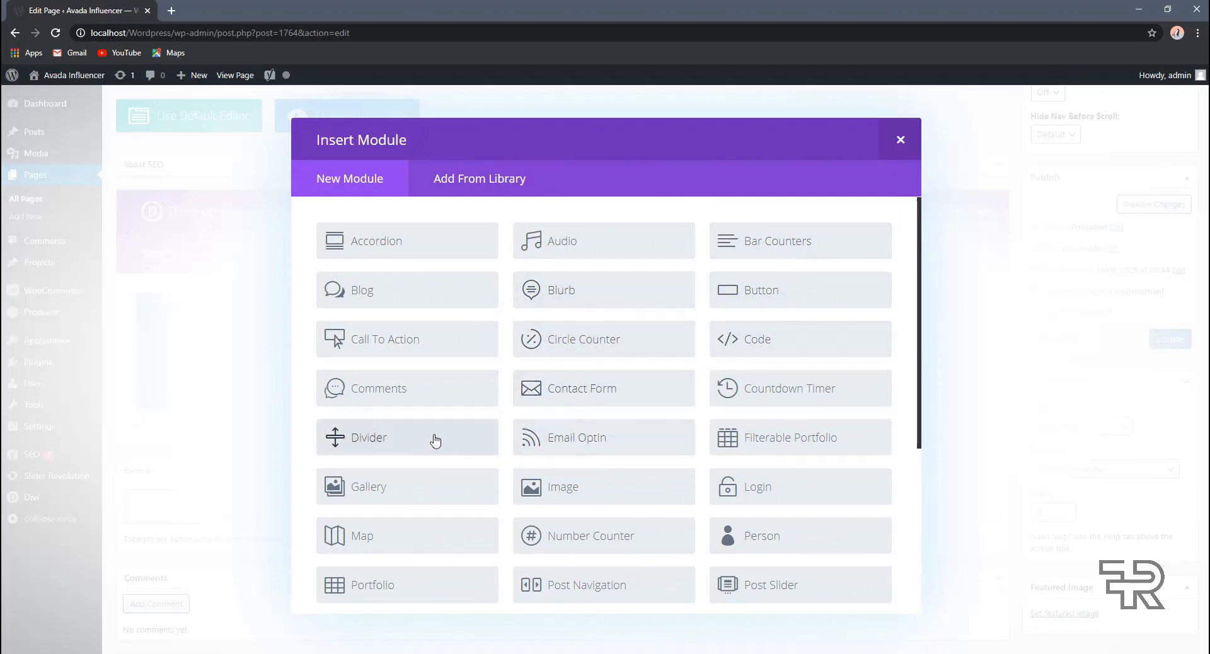
scroll(431, 445, "down", 2)
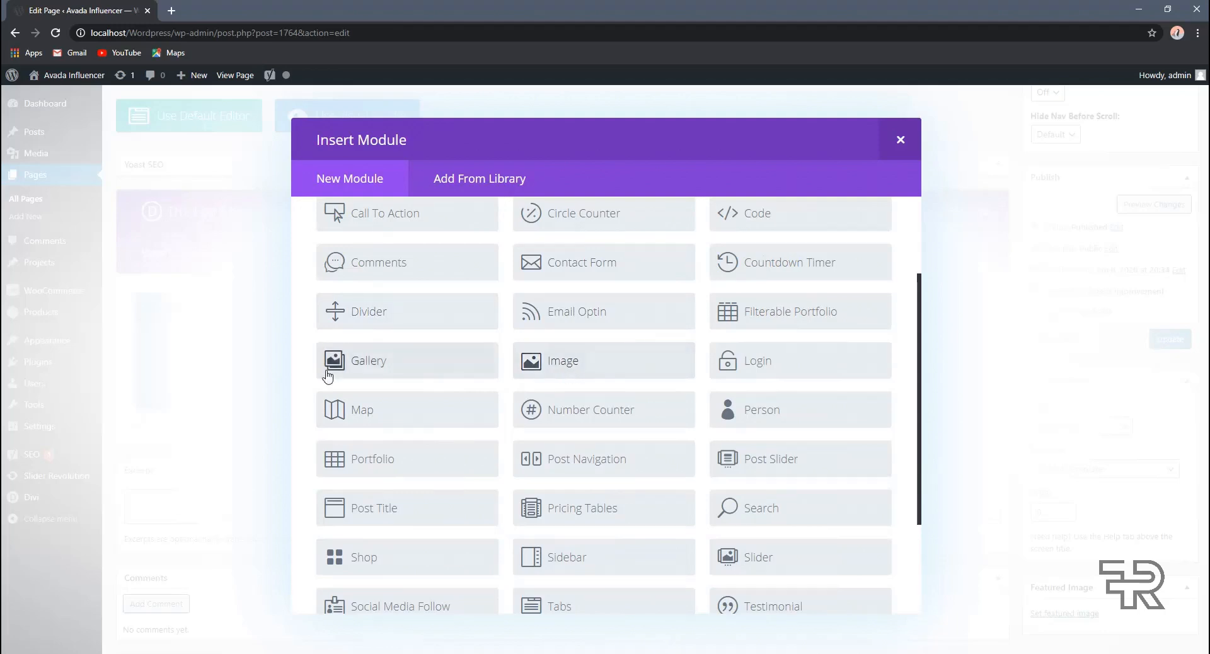
scroll(451, 450, "down", 1)
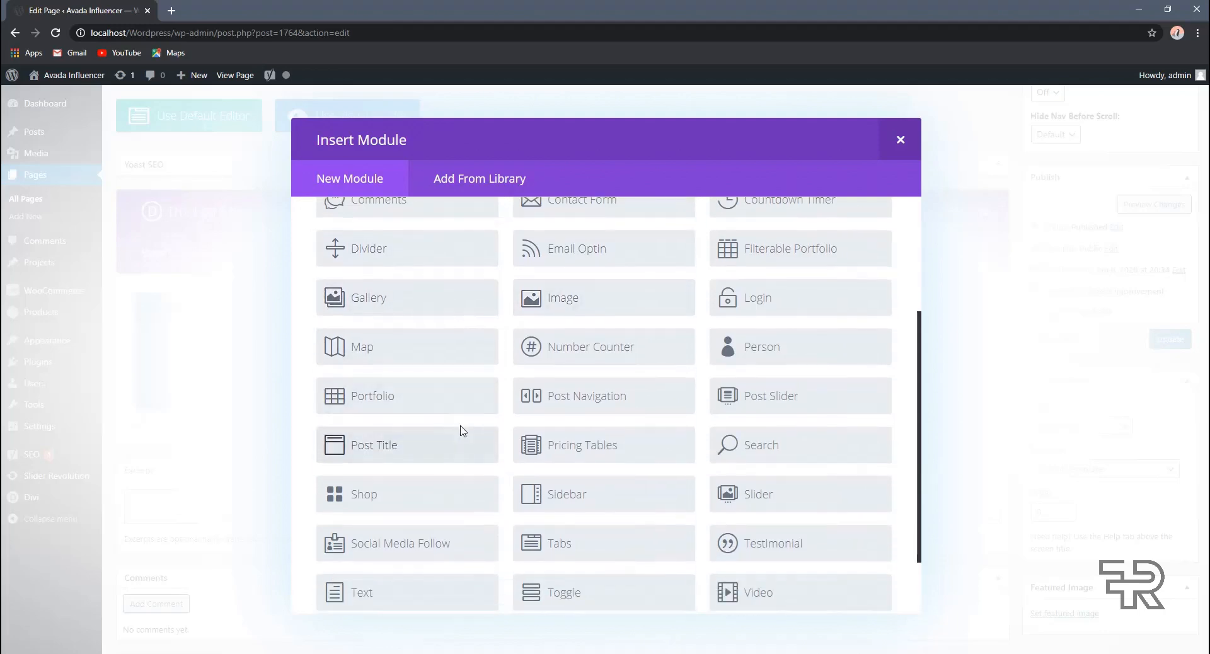
scroll(555, 423, "down", 1)
scroll(592, 416, "up", 4)
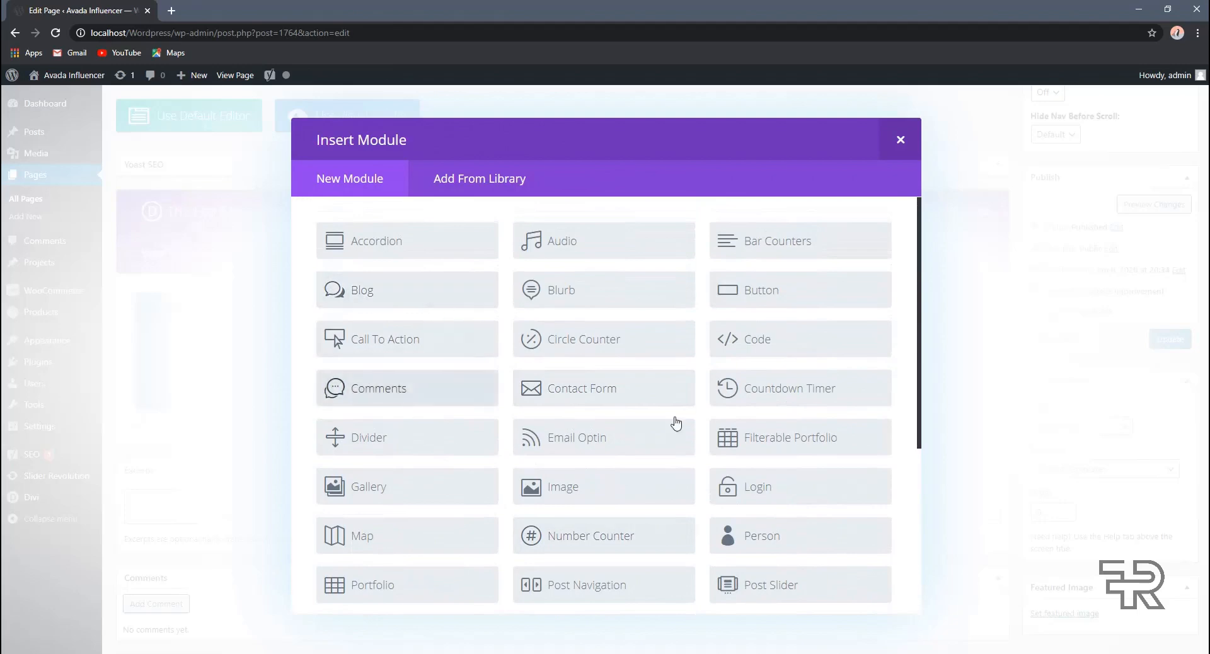
scroll(730, 347, "down", 2)
scroll(733, 358, "up", 1)
scroll(693, 372, "down", 3)
scroll(605, 442, "up", 4)
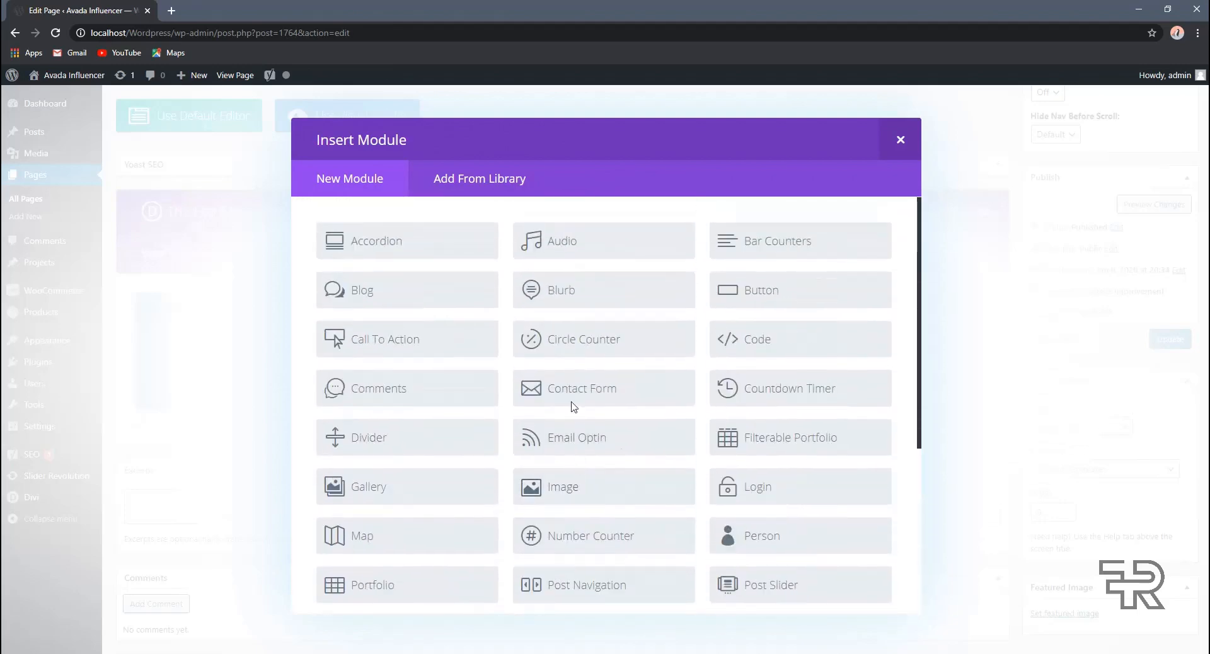
scroll(725, 499, "down", 1)
scroll(694, 491, "down", 3)
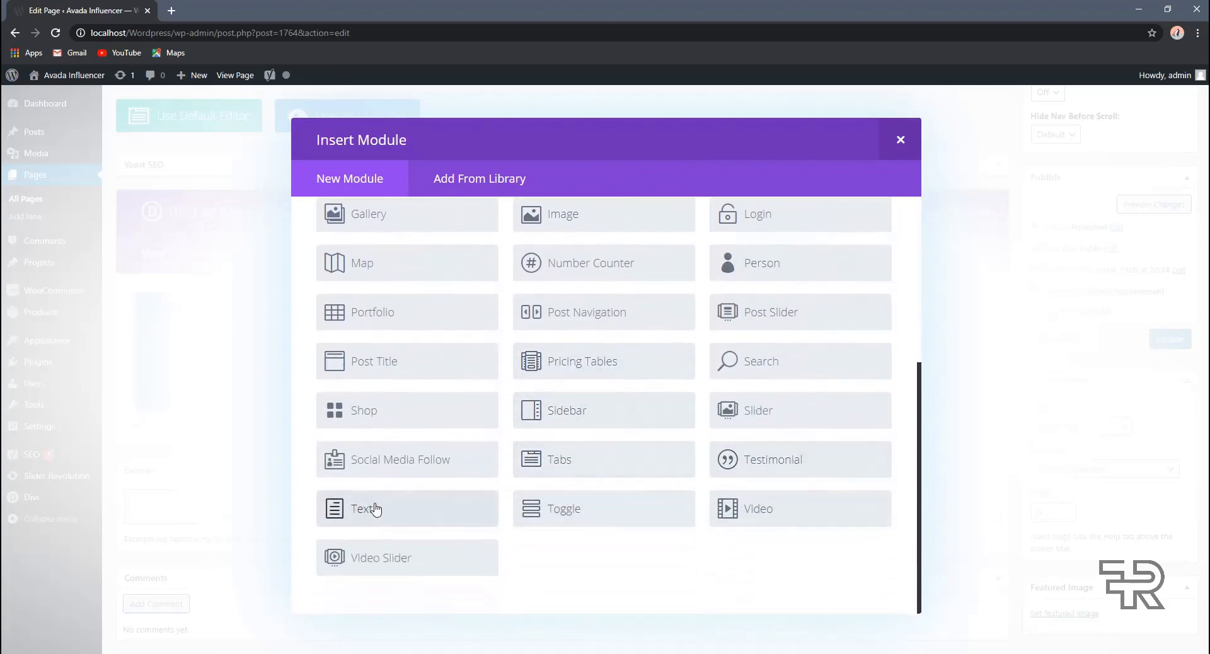
scroll(405, 492, "up", 3)
scroll(414, 476, "up", 1)
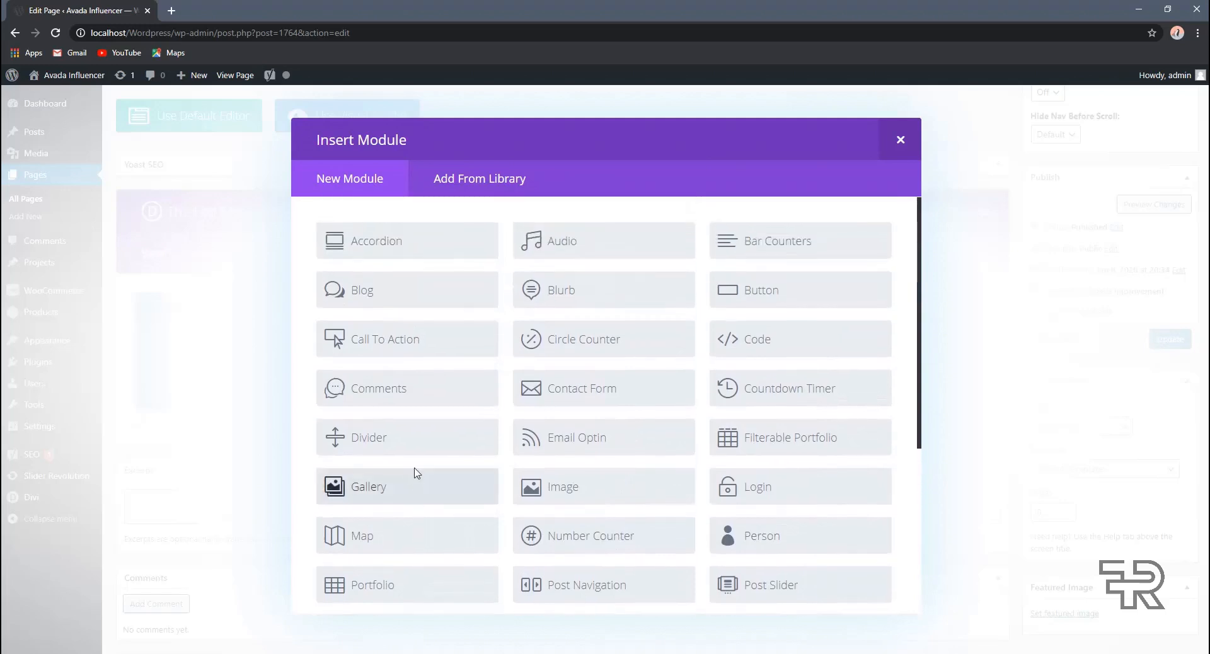
Step: Insert a Text module into the row's first column and enter "This is a Title" as its content
scroll(413, 467, "down", 4)
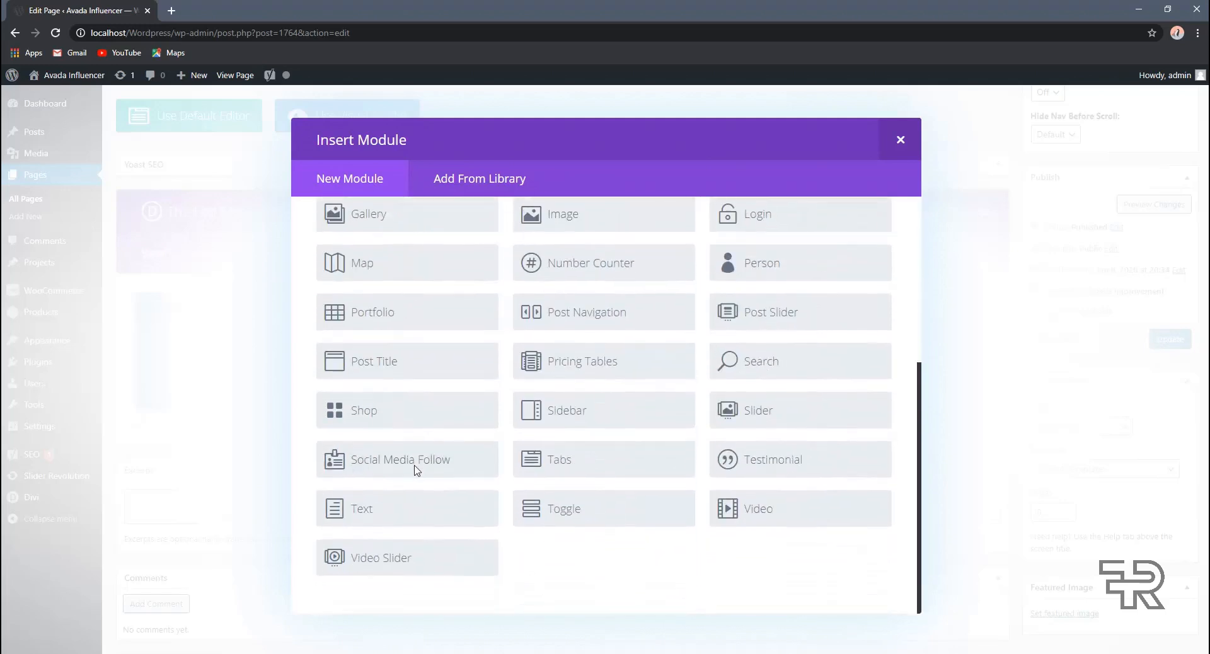
left_click(410, 505)
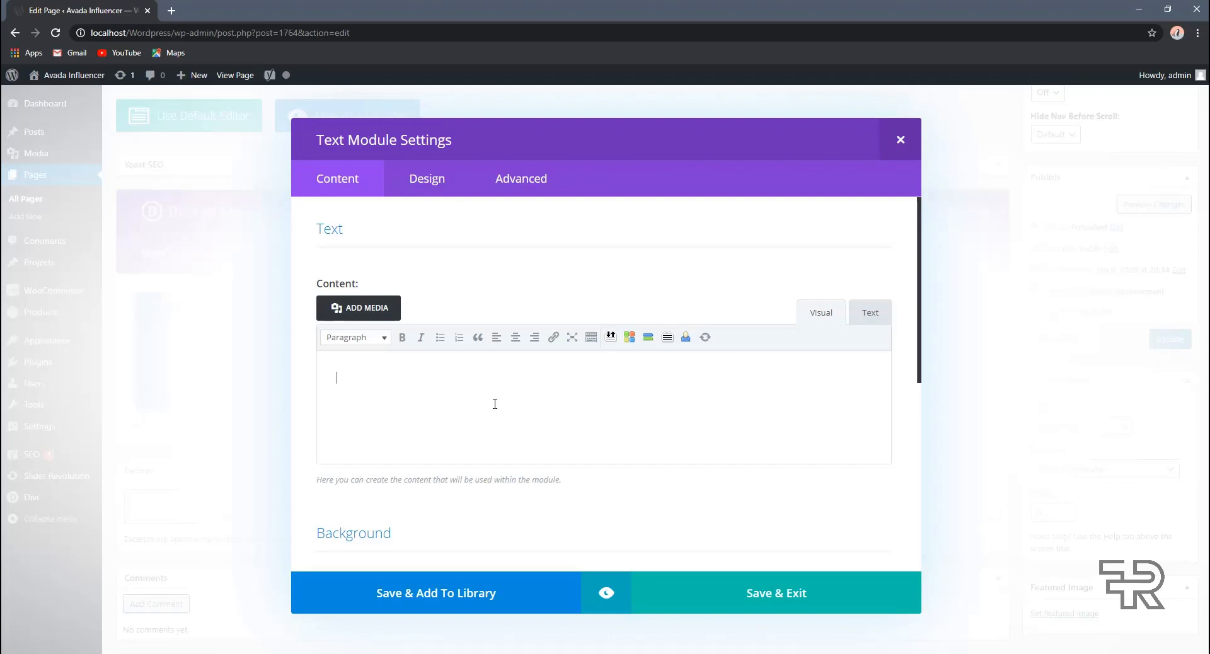
left_click(598, 372)
Step: Examine the Text module's color, gradient, image and video background options and its admin label setting
scroll(441, 438, "down", 4)
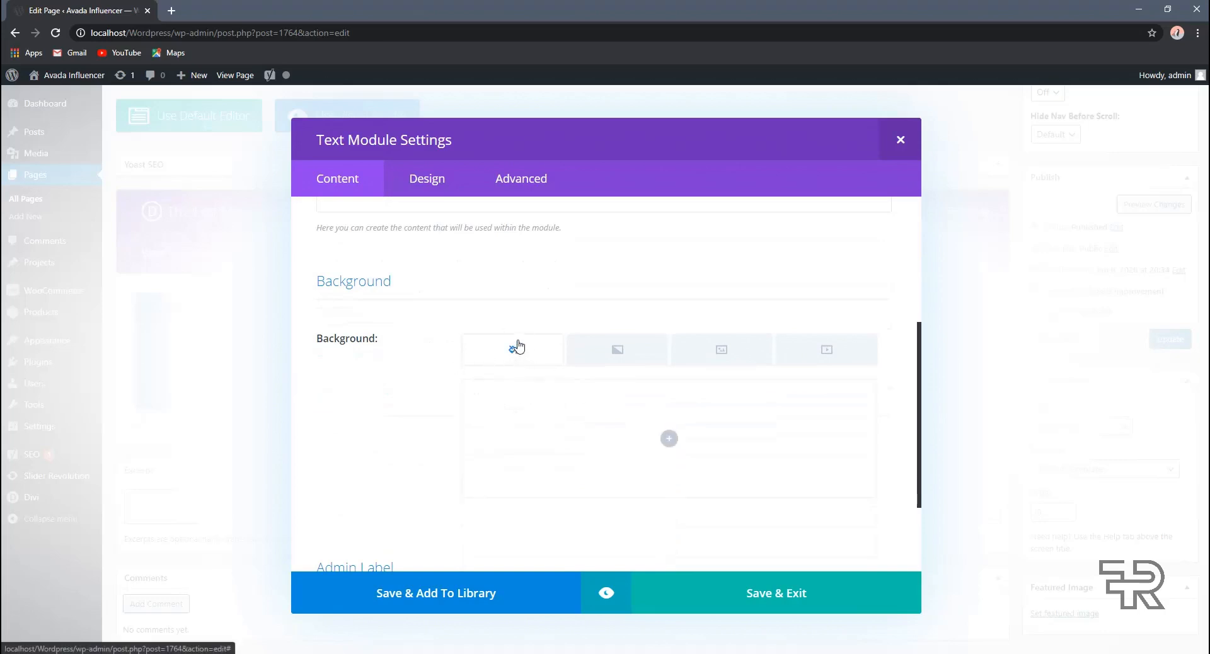
left_click(600, 348)
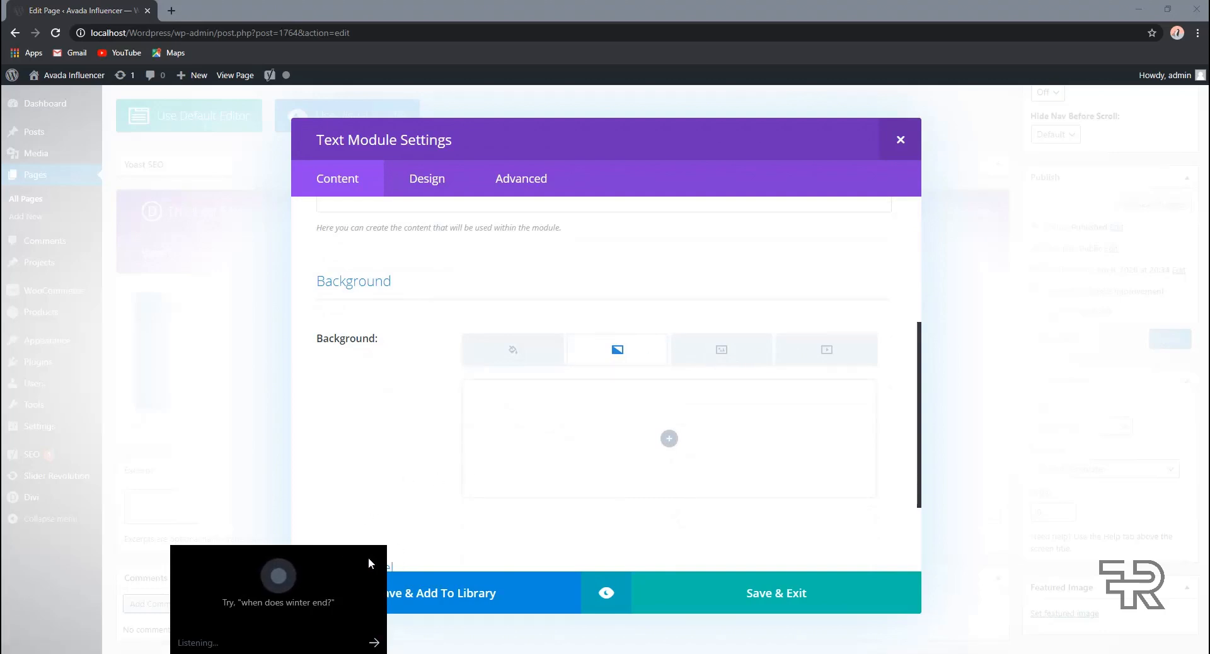
left_click(700, 351)
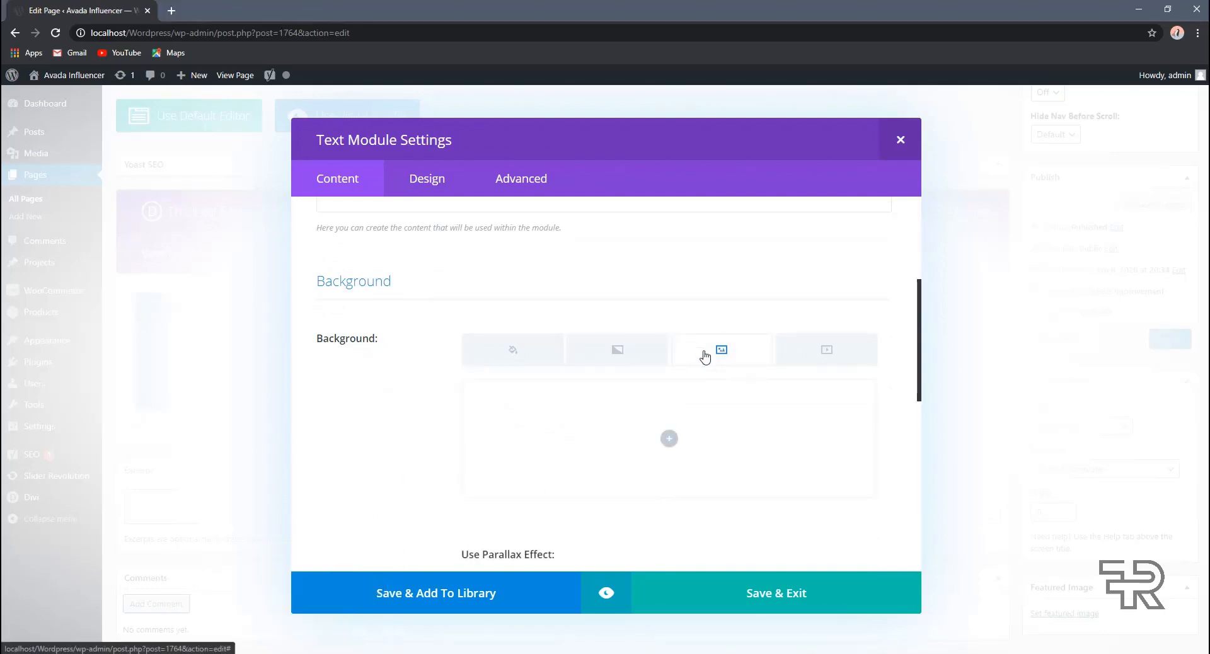
left_click(832, 352)
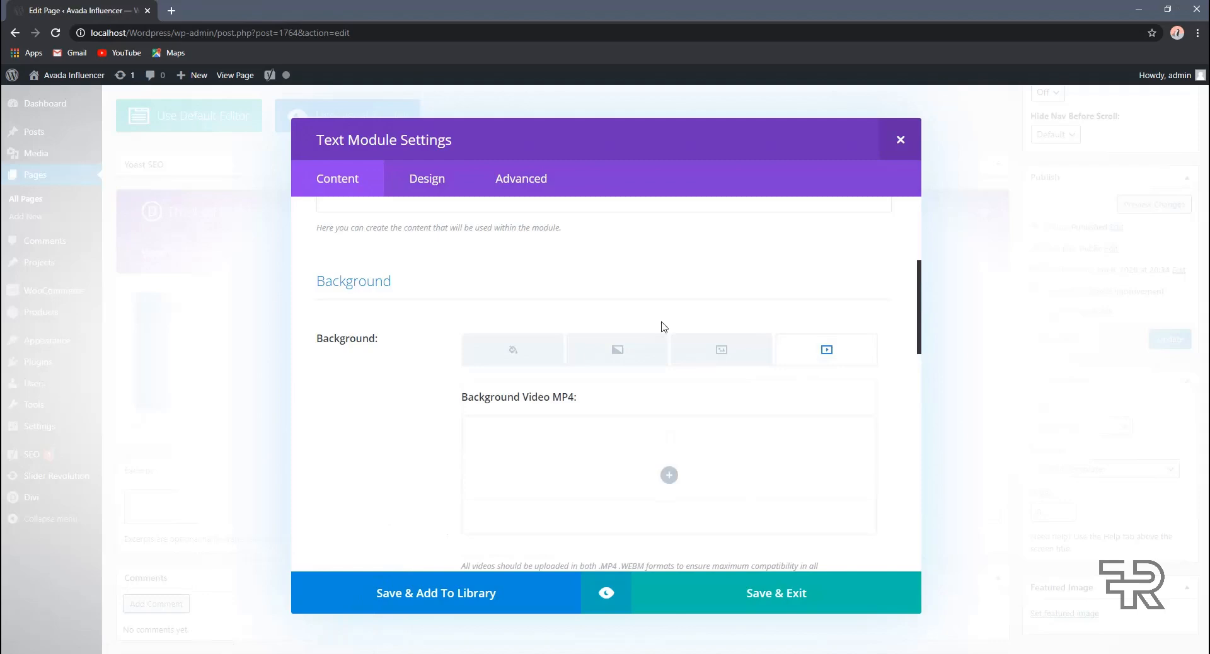
scroll(631, 325, "down", 7)
scroll(631, 323, "up", 8)
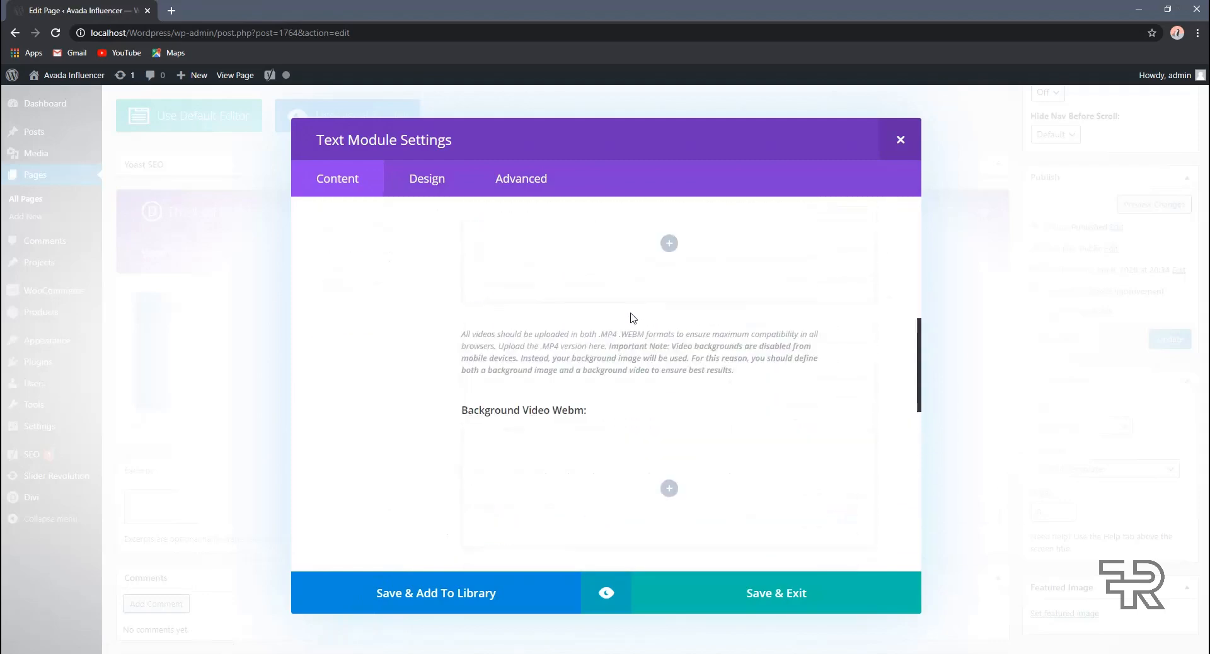
left_click(505, 352)
scroll(442, 389, "down", 3)
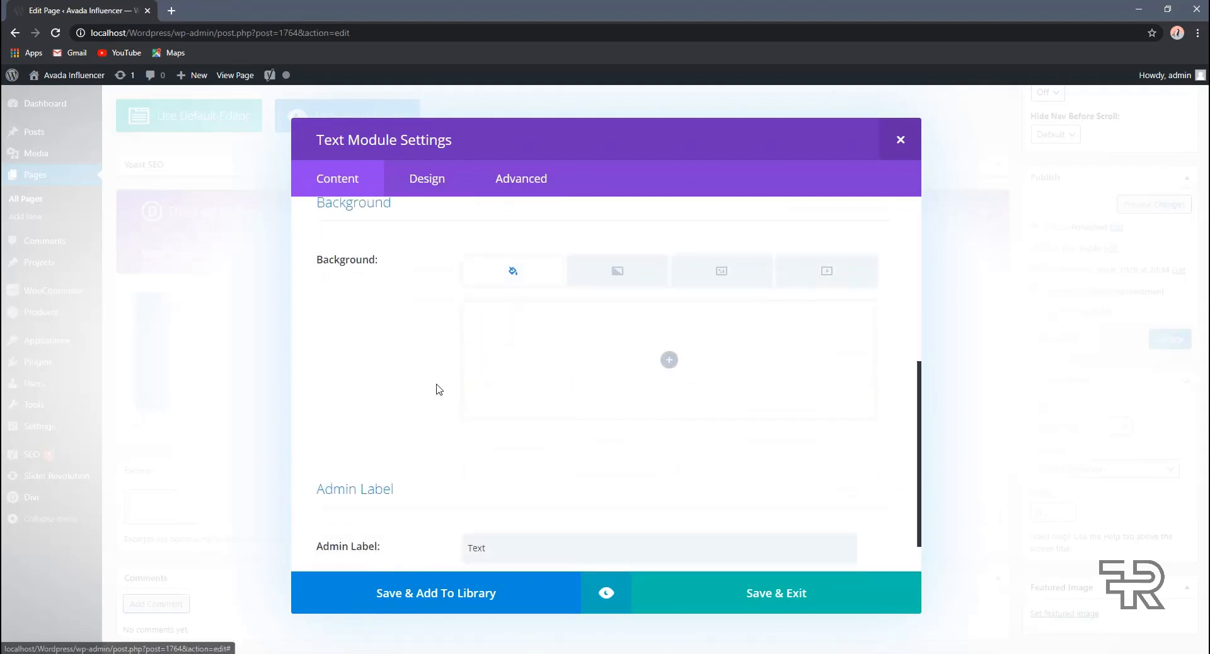
scroll(424, 410, "up", 6)
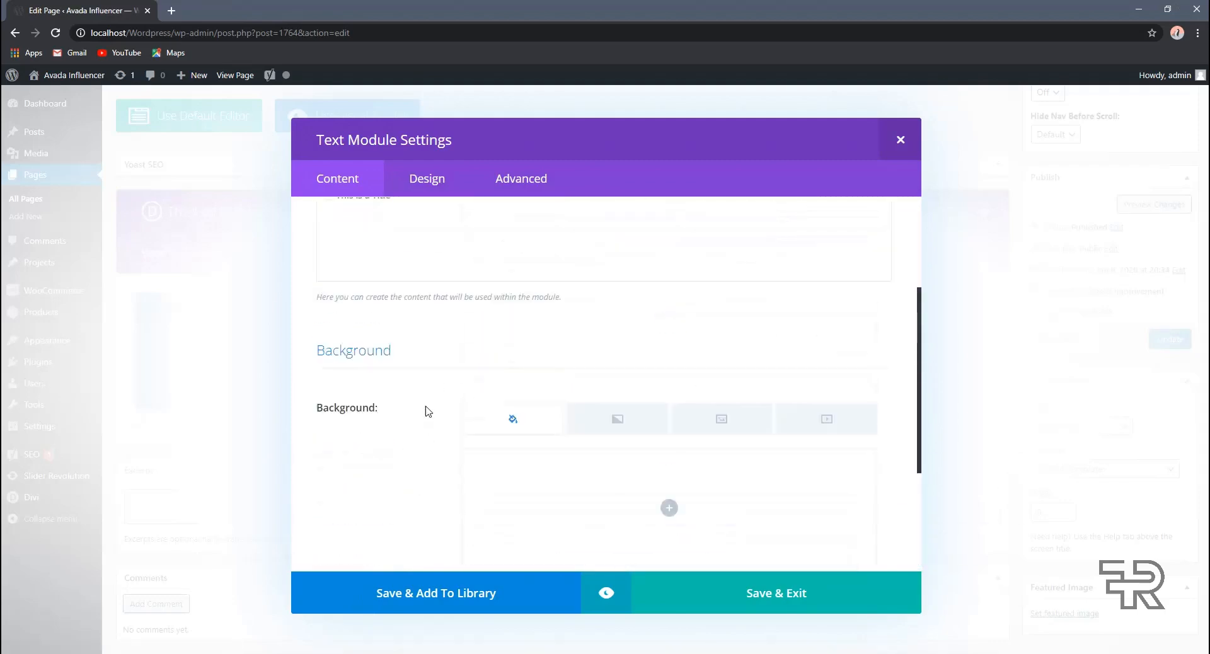
Step: Open the Text module's design settings and browse the available text fonts, keeping the default font
left_click(433, 184)
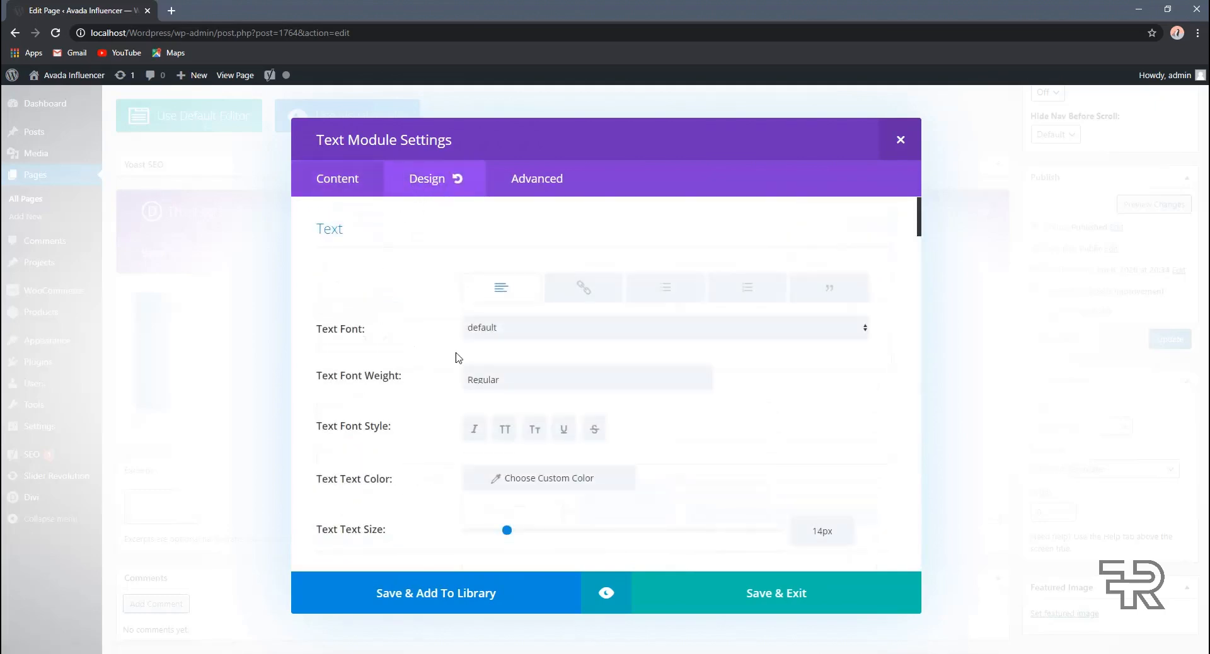
left_click(527, 333)
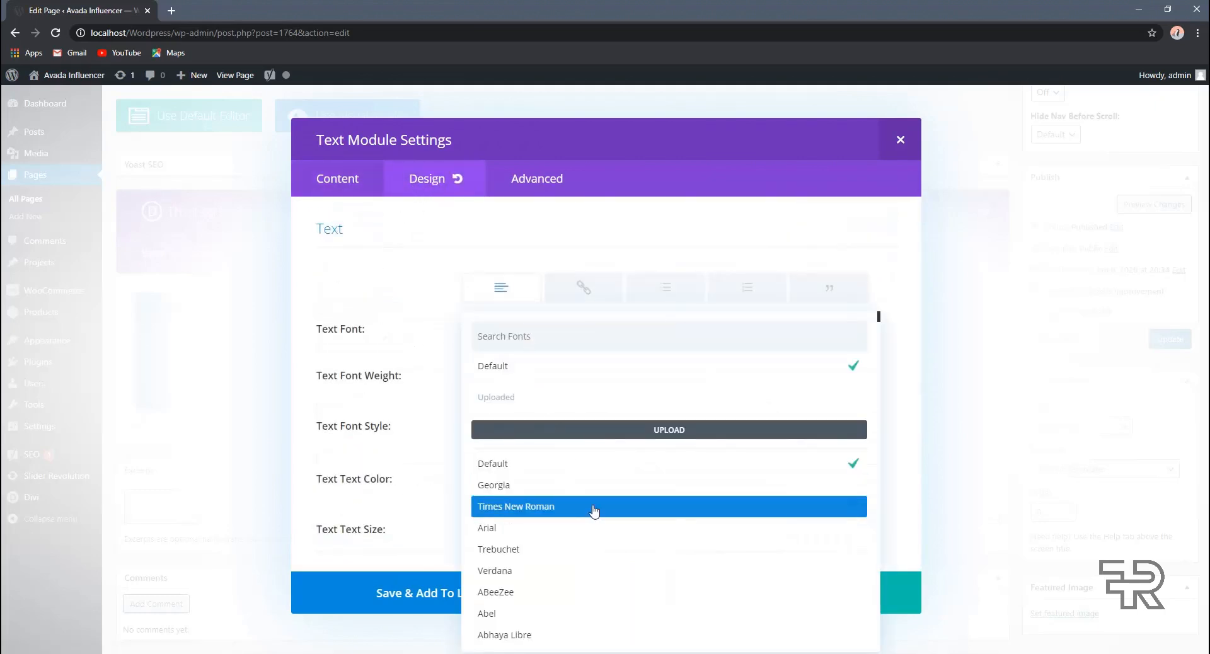
scroll(592, 507, "down", 3)
scroll(568, 485, "up", 3)
left_click(380, 402)
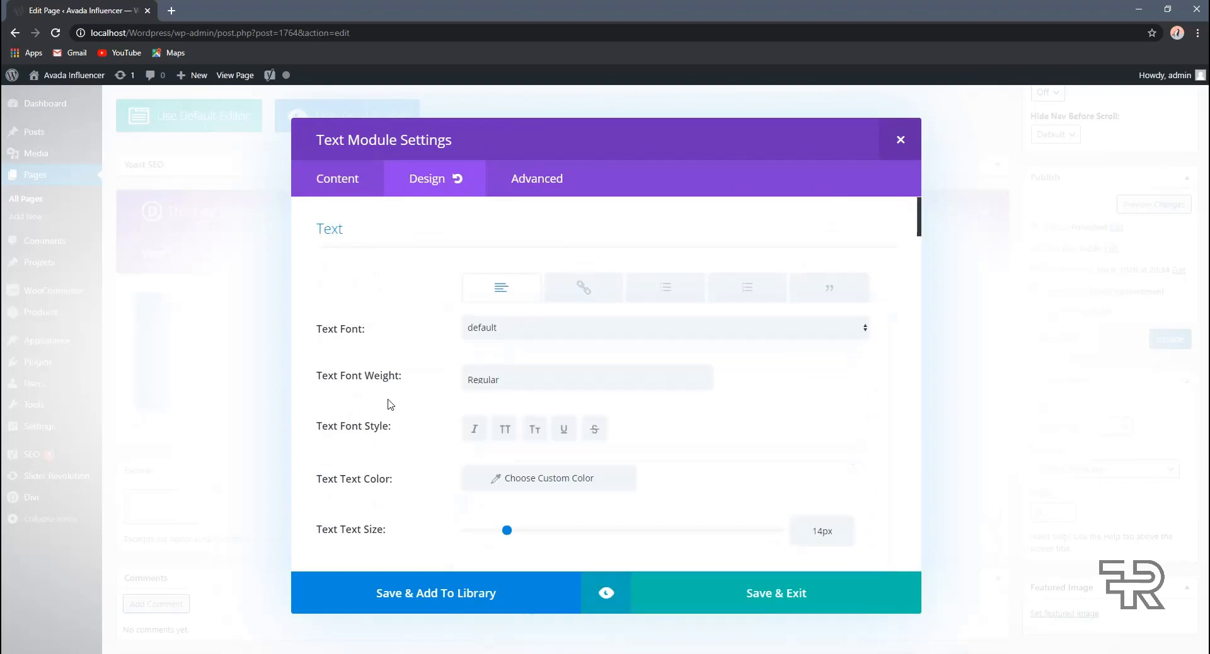
Step: Set the Text module's text color to the red preset (#e02b20), keeping the Regular font weight
left_click(509, 378)
left_click(394, 408)
scroll(633, 445, "down", 2)
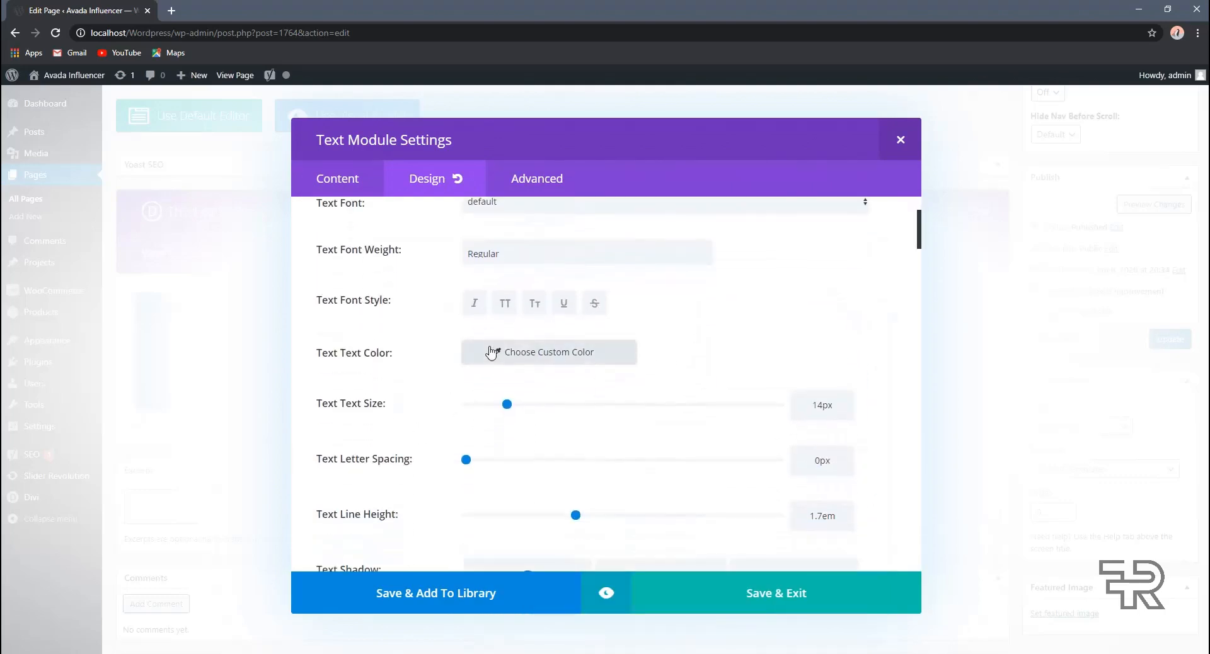
left_click(482, 357)
left_click(510, 528)
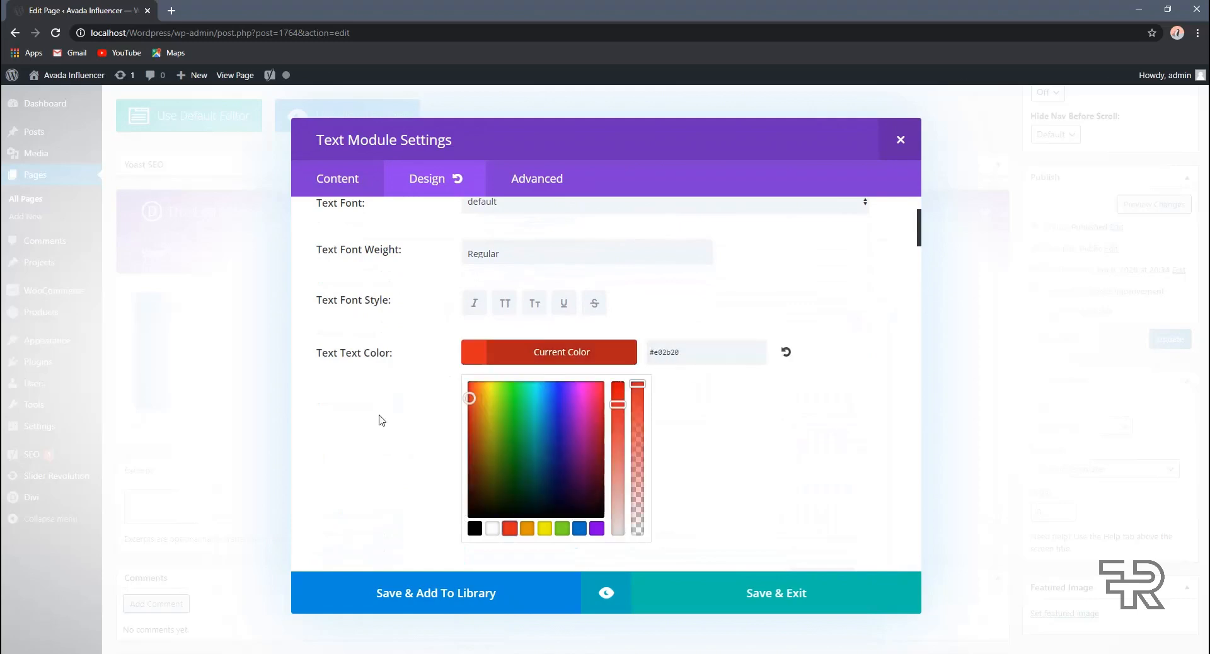
left_click(353, 407)
scroll(499, 387, "down", 1)
Step: Set the Text module's text size to 50px and its line height to 1.5
double_click(808, 341)
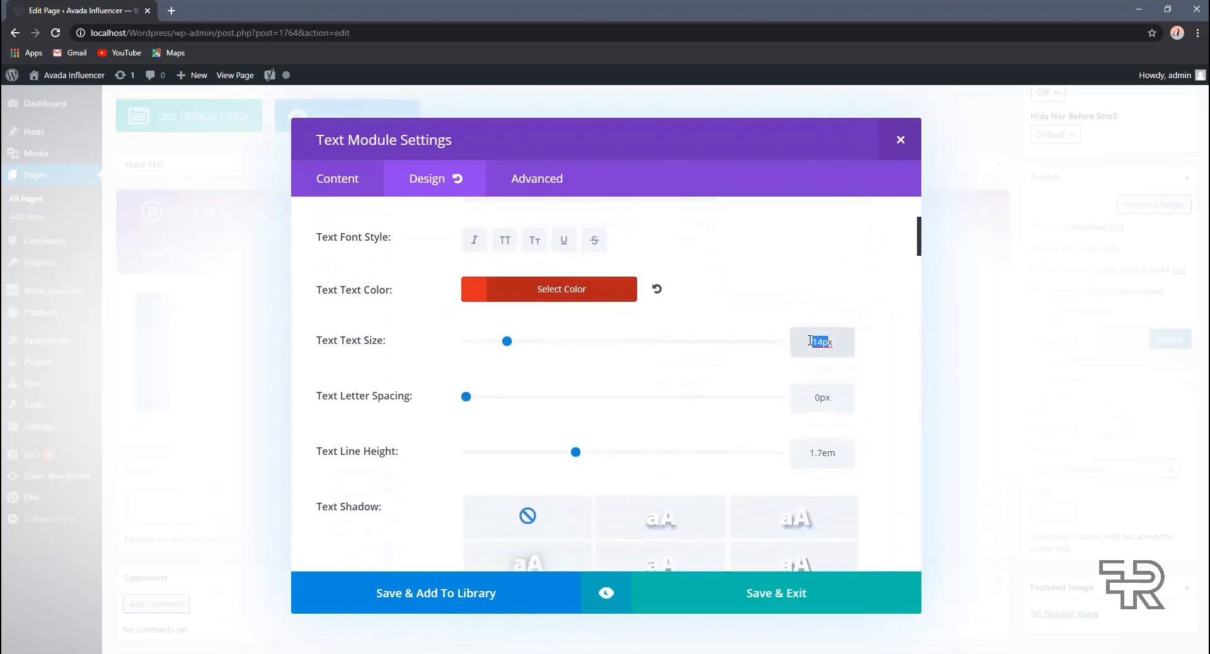
type("50")
left_click(562, 380)
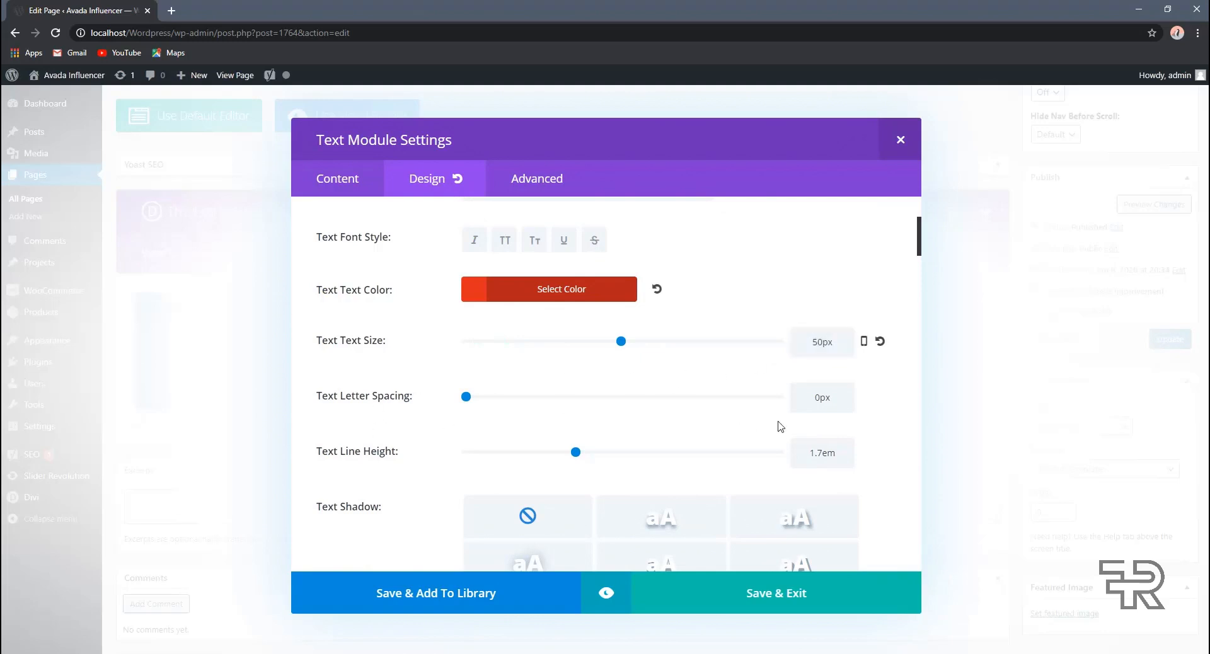
scroll(794, 405, "down", 2)
left_click_drag(821, 325, 797, 329)
left_click(835, 326)
type("1.5")
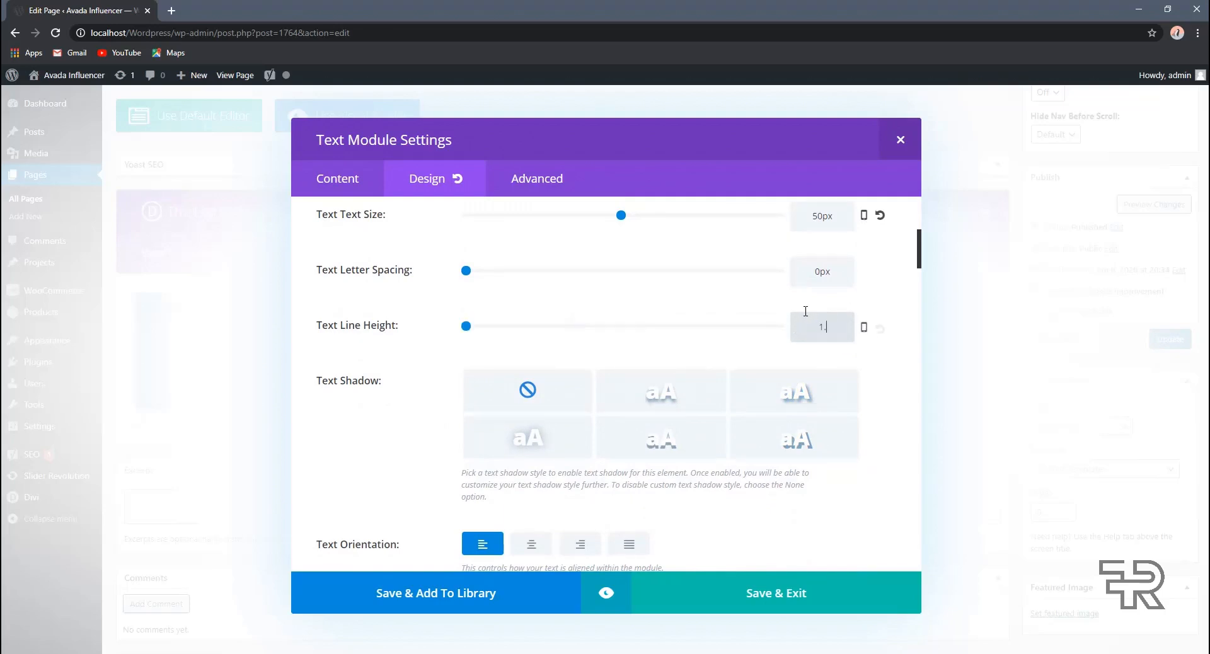
key("Return")
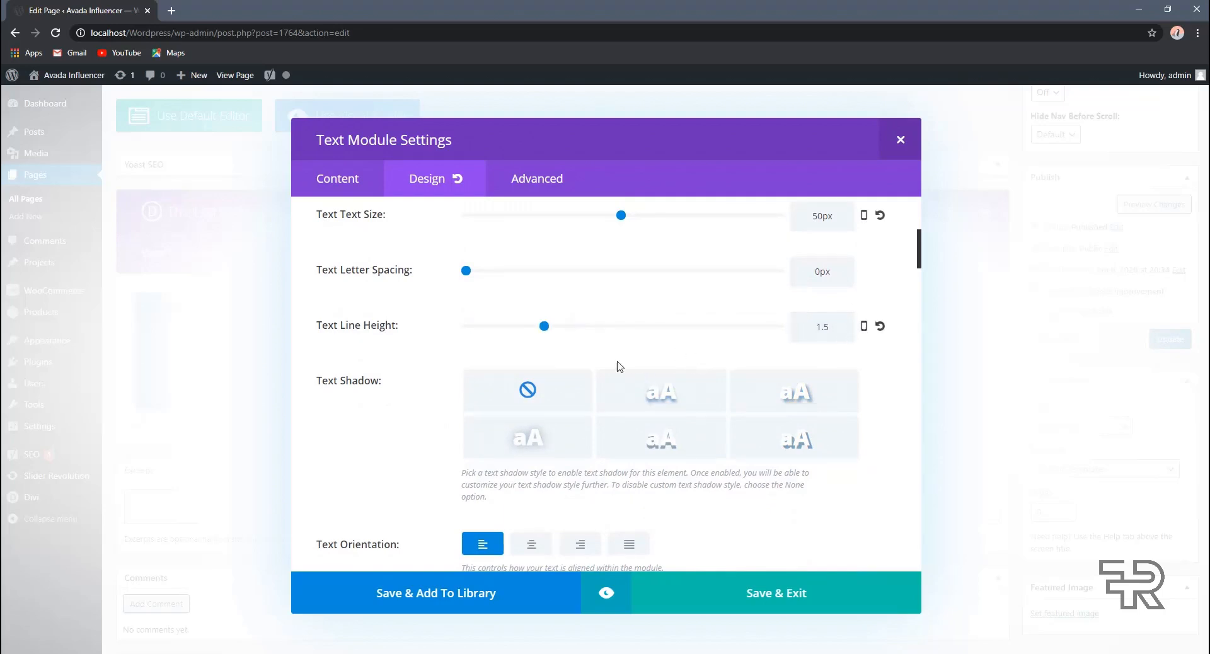
Step: Set the Text module's light-or-dark text color option to Light
scroll(441, 404, "down", 2)
scroll(424, 372, "down", 2)
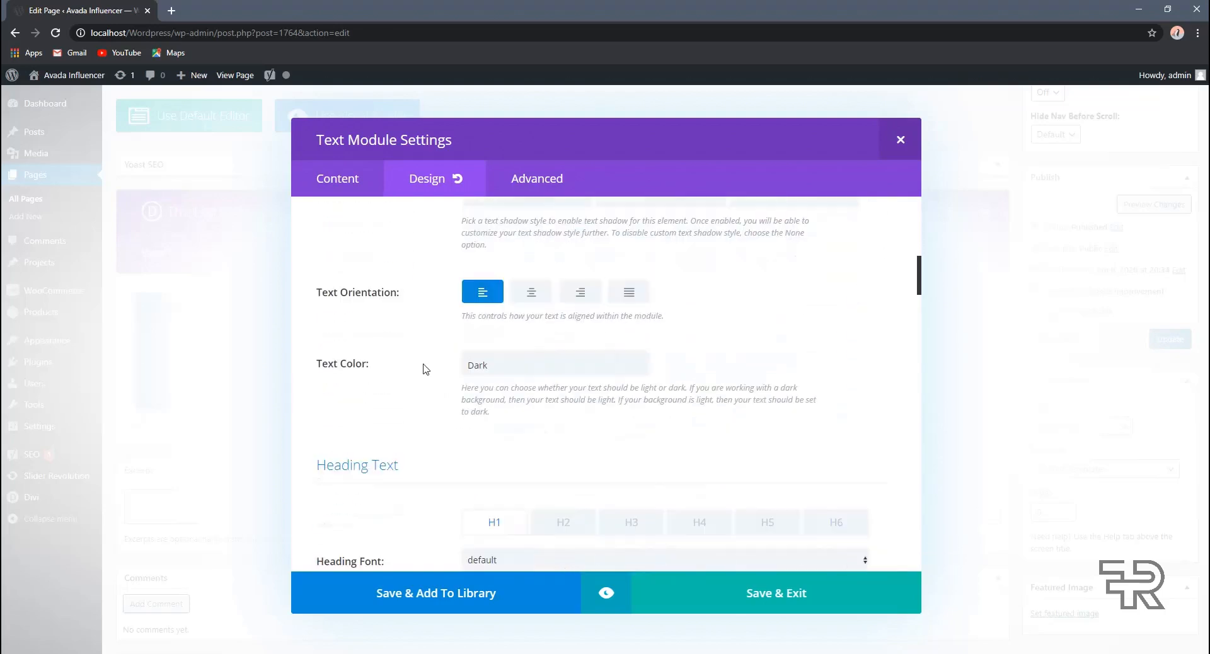
left_click(491, 364)
left_click(538, 362)
left_click(531, 372)
left_click(527, 394)
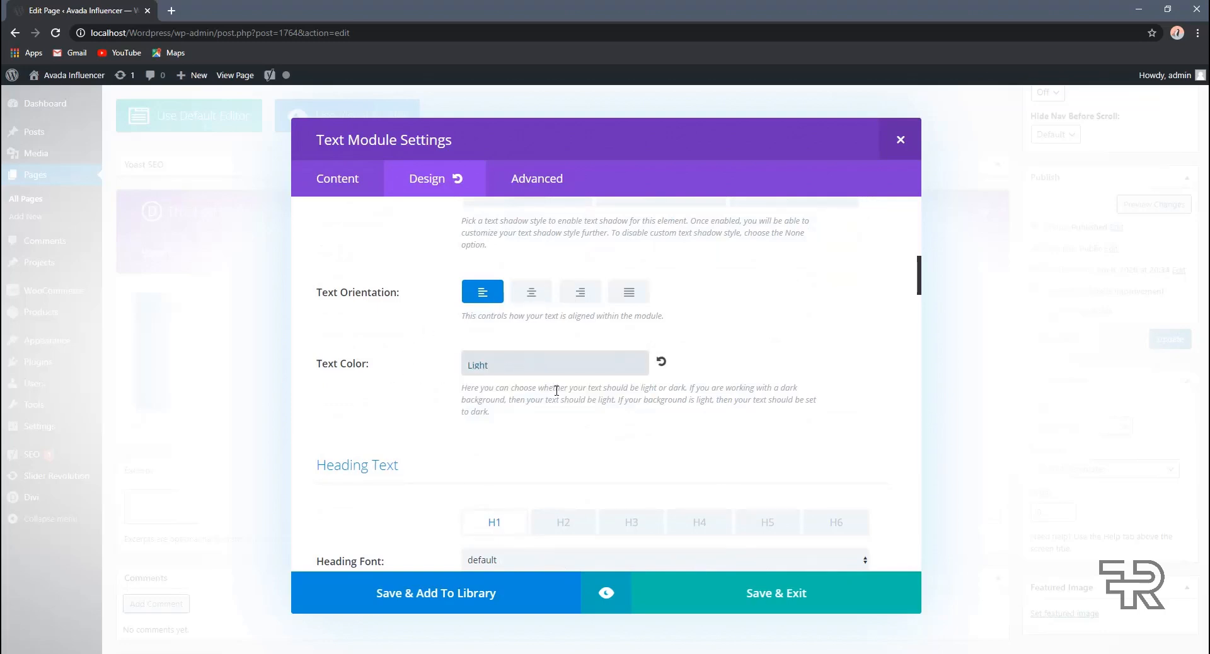
Step: Examine the Heading Text design settings for the H1 level
scroll(569, 389, "down", 3)
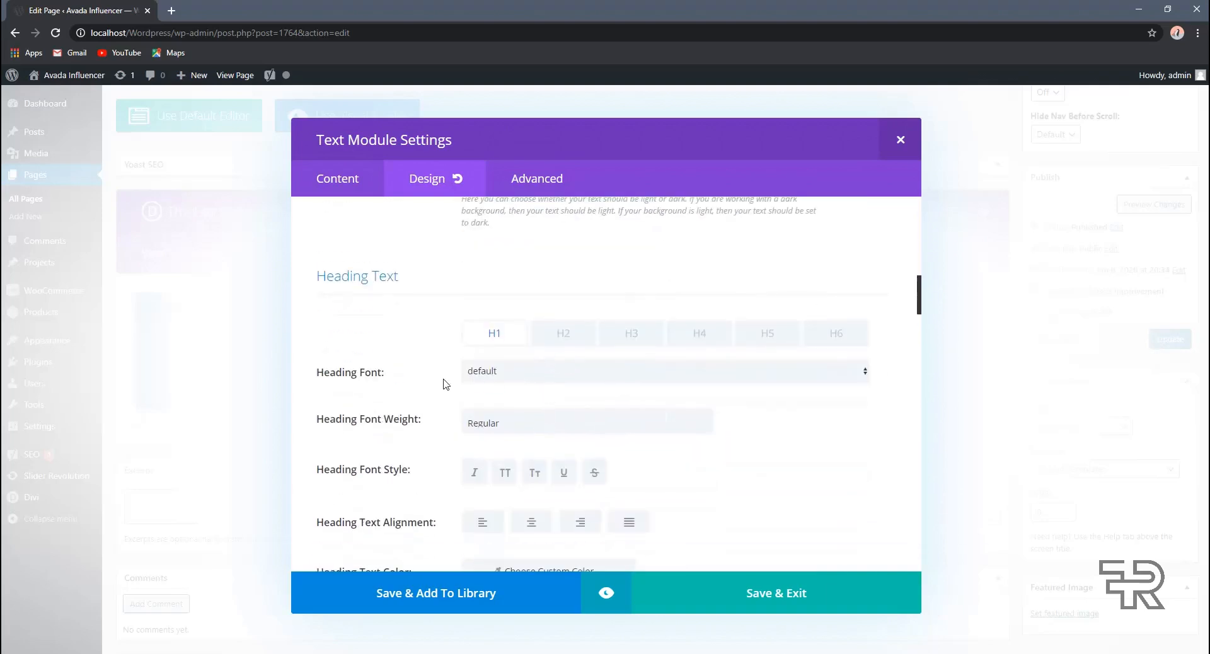
scroll(451, 381, "up", 4)
scroll(441, 376, "down", 3)
left_click_drag(408, 344, 334, 341)
left_click(450, 374)
scroll(460, 377, "down", 2)
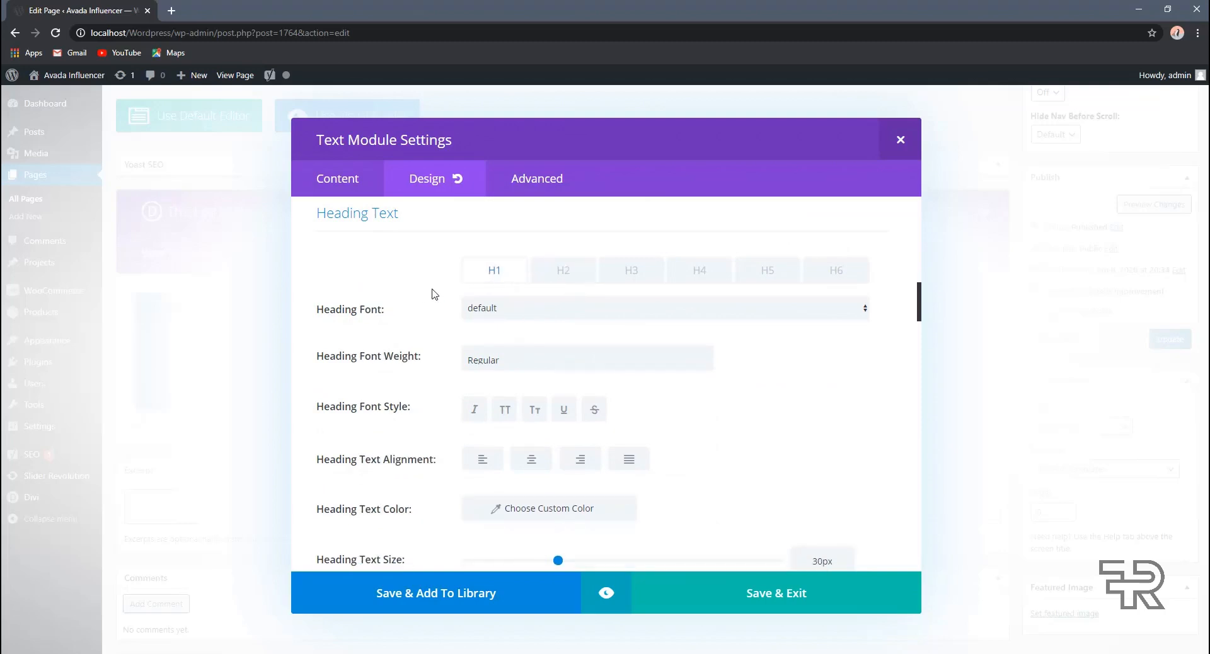
Step: Return to the module's content and format "This is a Title" as Heading 1
scroll(427, 292, "up", 2)
left_click(336, 179)
left_click_drag(394, 379, 335, 351)
left_click(353, 337)
left_click(371, 395)
left_click(462, 382)
left_click(367, 338)
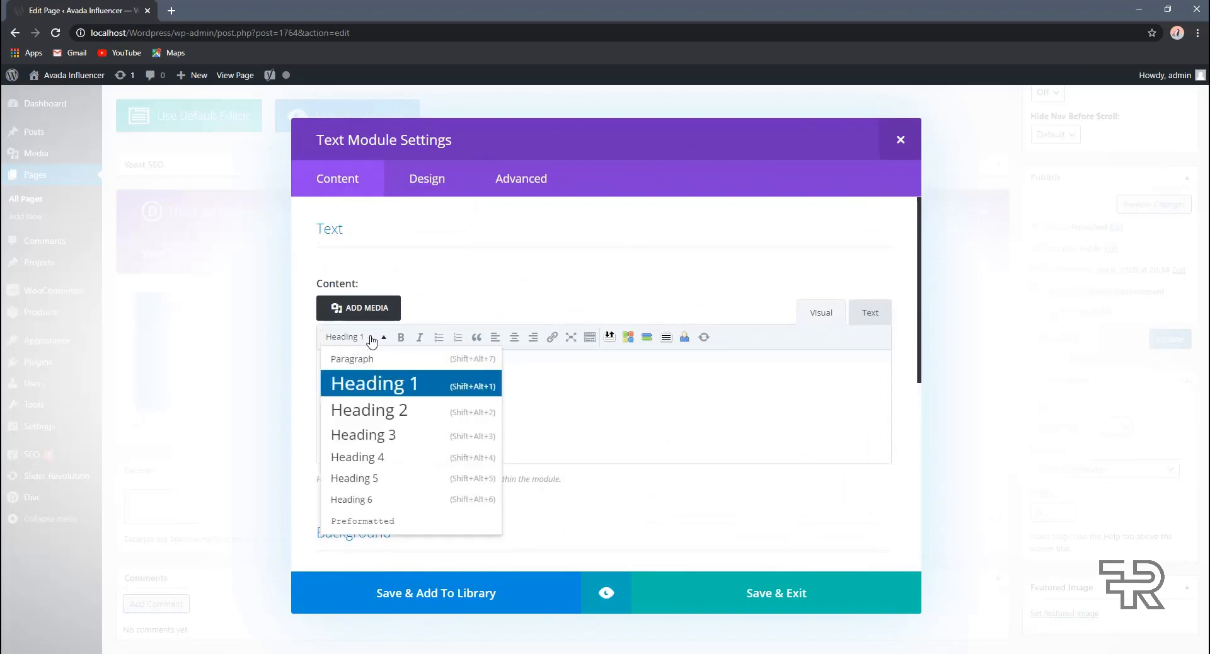
left_click(368, 338)
left_click_drag(455, 384, 337, 385)
left_click(382, 384)
Step: Set the H1 heading's text color to the blue preset in the module's design settings, keeping the default heading font
left_click(438, 178)
scroll(448, 395, "down", 5)
scroll(454, 389, "down", 6)
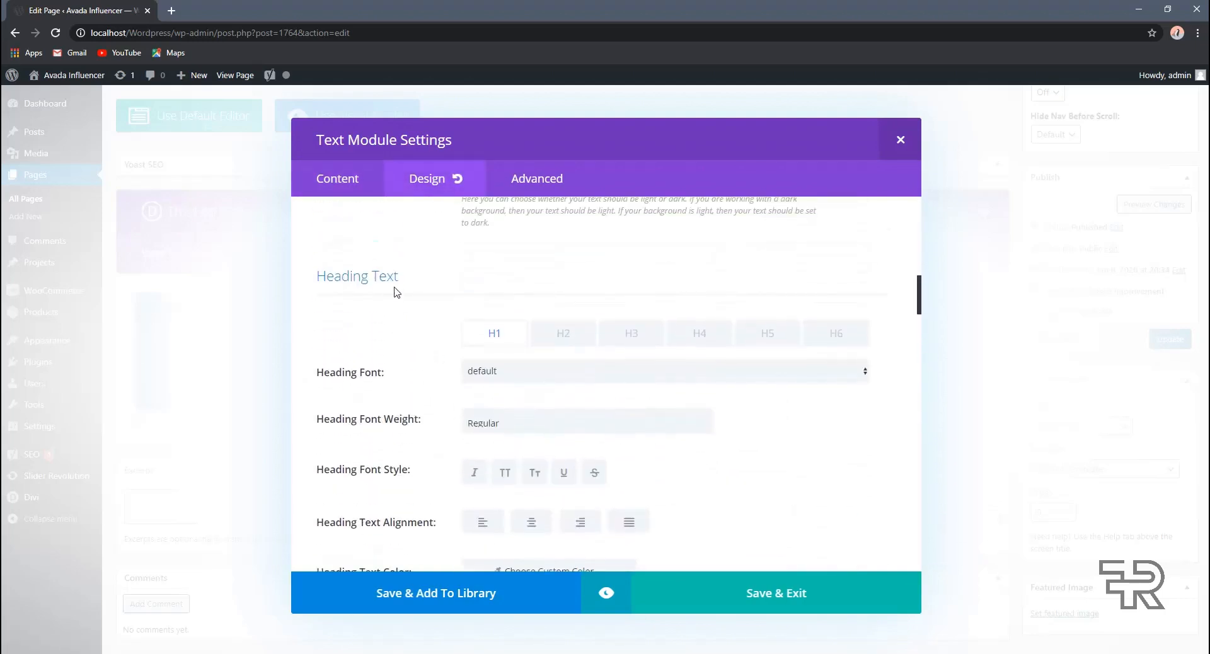
left_click(508, 379)
left_click(534, 470)
scroll(376, 400, "down", 2)
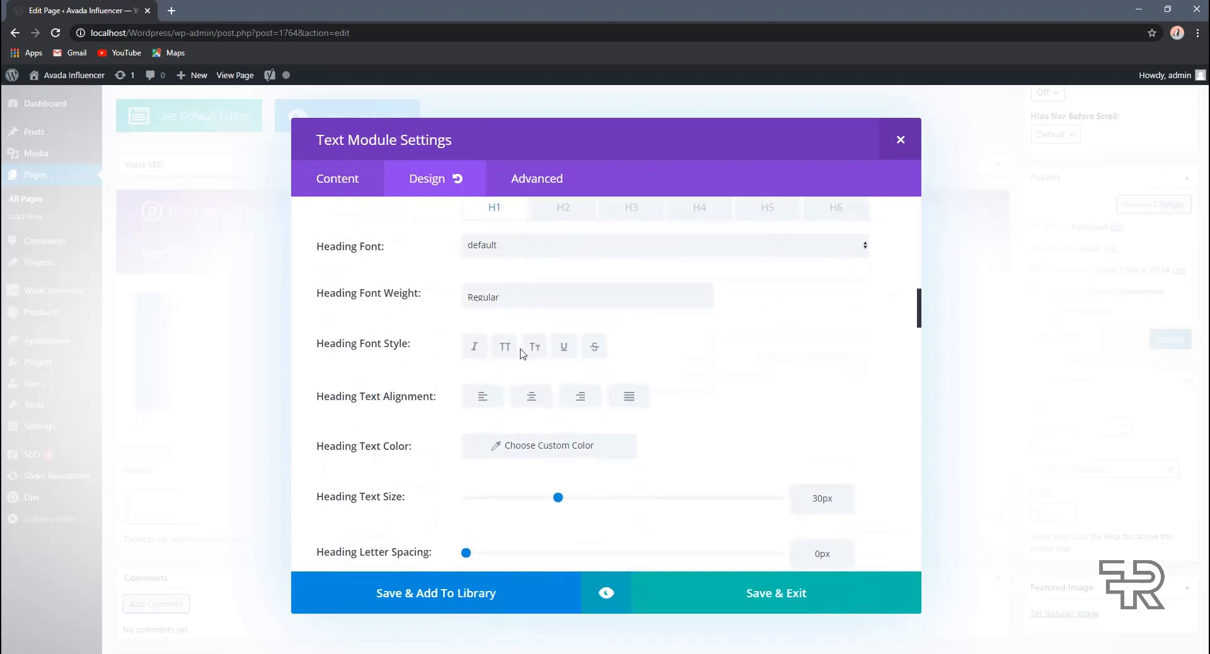
scroll(461, 354, "down", 1)
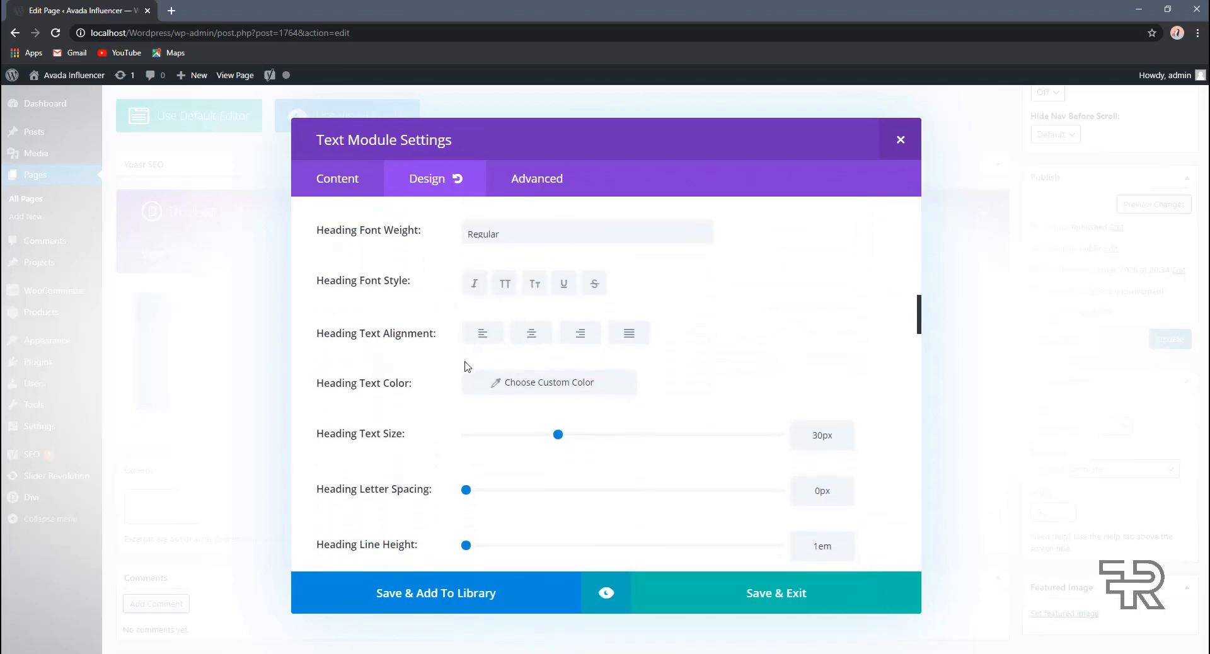
left_click(522, 383)
scroll(587, 464, "down", 1)
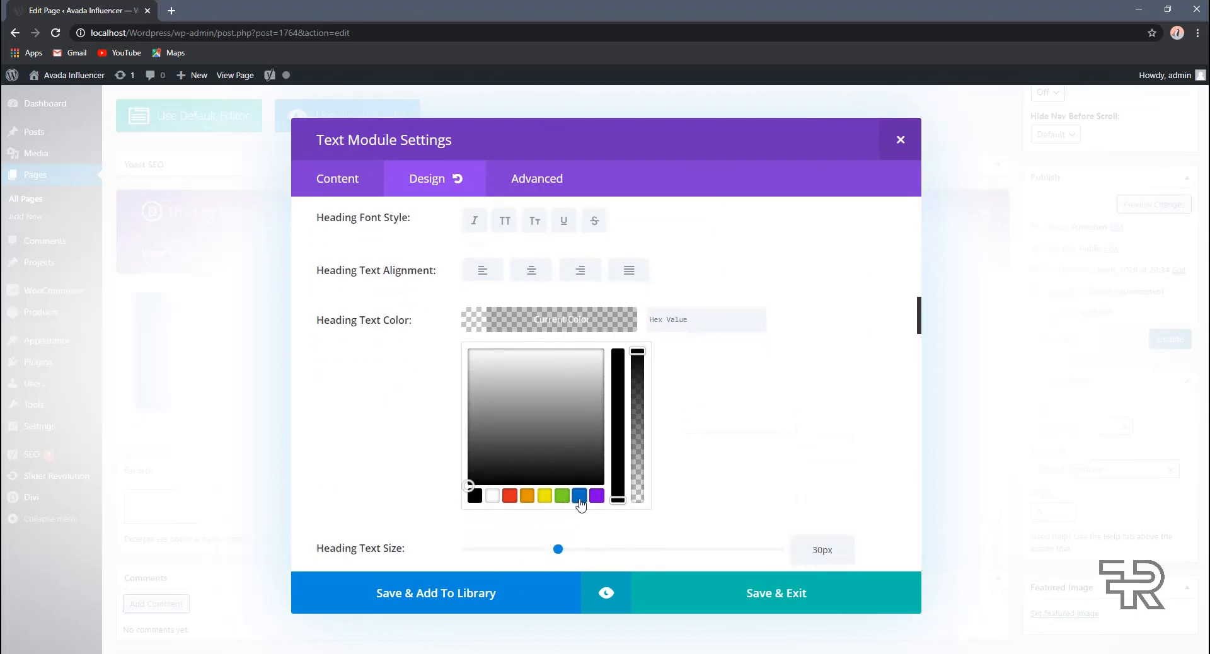
left_click(578, 496)
left_click(334, 399)
Step: Examine the module's heading size, shadow, width, margin, padding, border, box shadow, filter and animation options
scroll(430, 411, "down", 1)
scroll(441, 406, "down", 1)
scroll(457, 373, "up", 1)
scroll(473, 359, "down", 7)
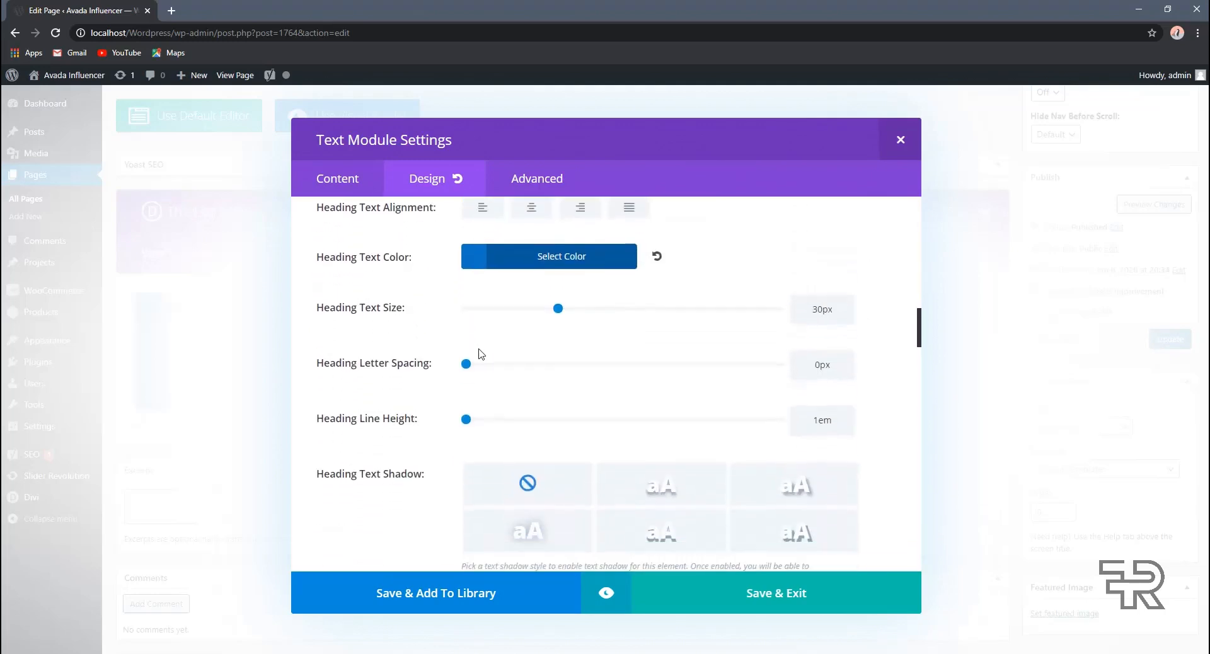
scroll(551, 371, "up", 1)
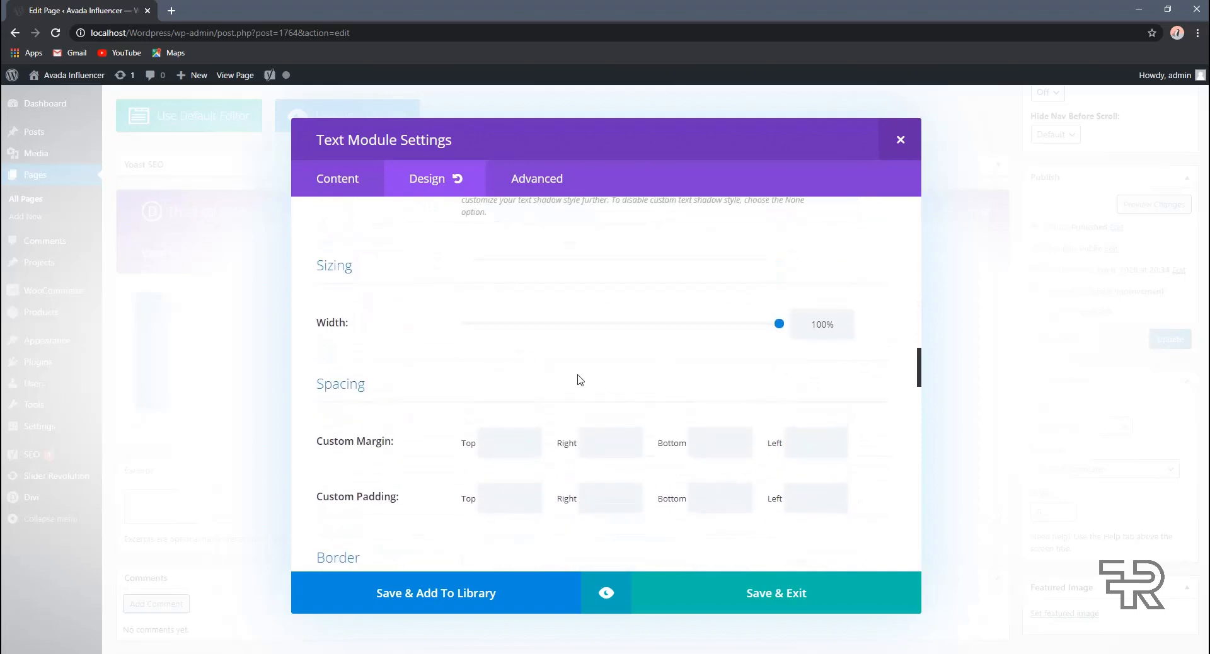
scroll(660, 396, "down", 2)
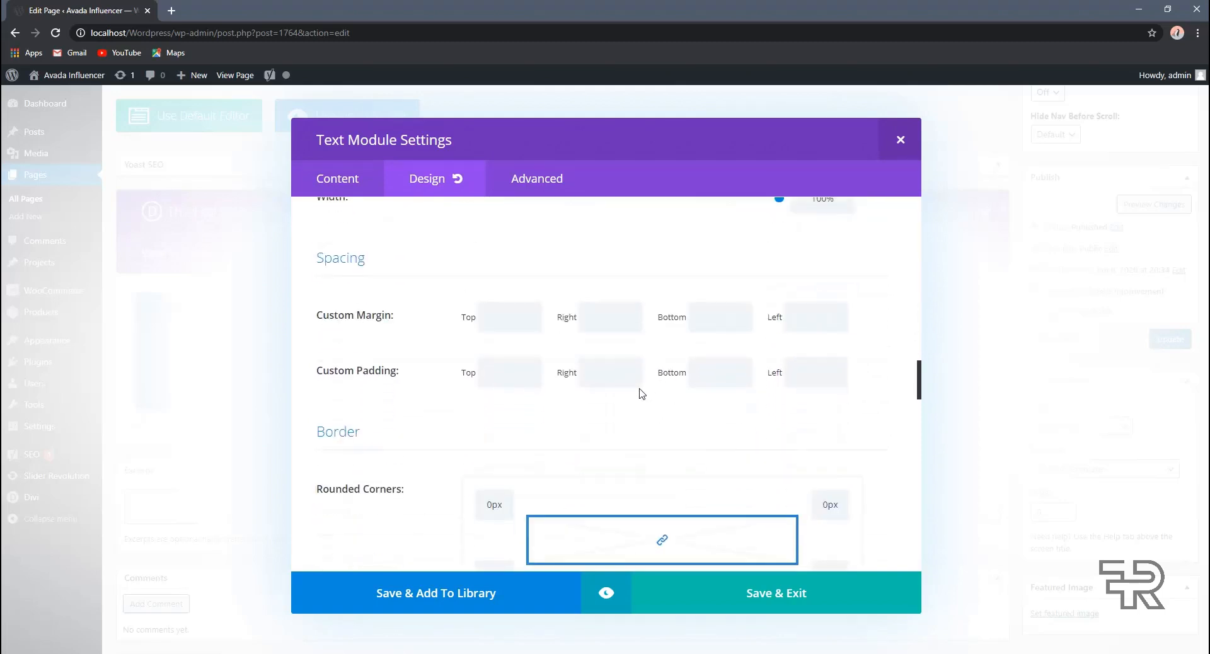
scroll(585, 392, "up", 1)
left_click(504, 385)
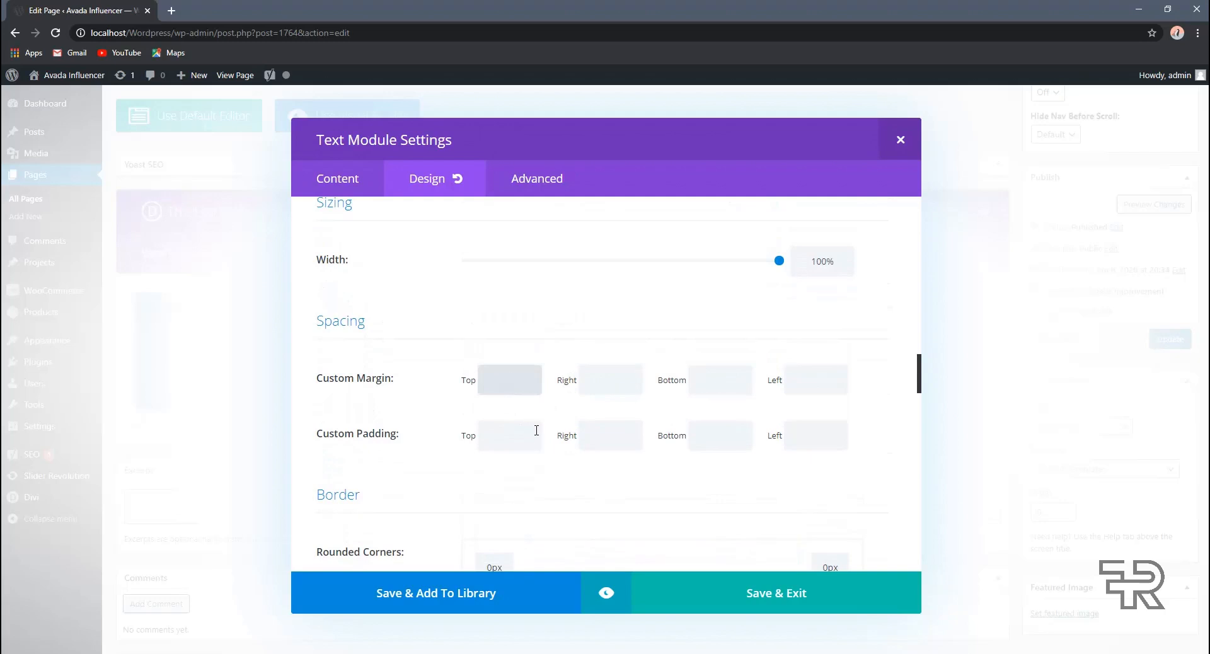
scroll(406, 435, "down", 1)
scroll(435, 405, "down", 2)
scroll(449, 402, "down", 2)
scroll(592, 351, "down", 3)
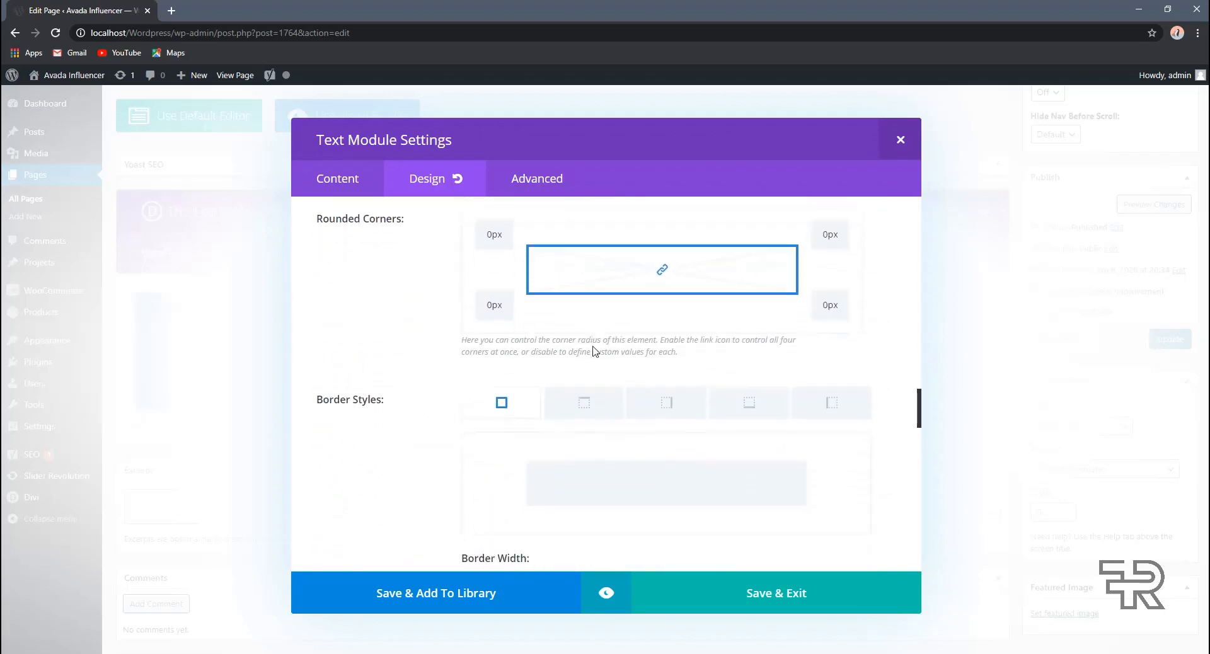
scroll(562, 368, "down", 10)
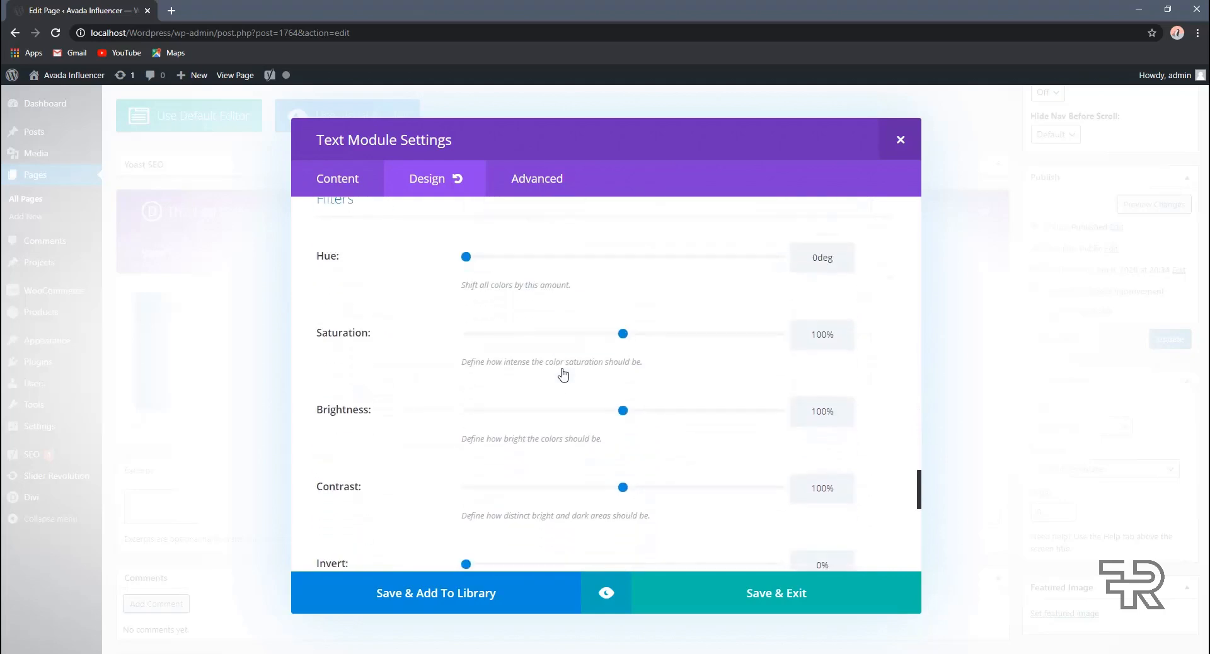
scroll(423, 305, "down", 9)
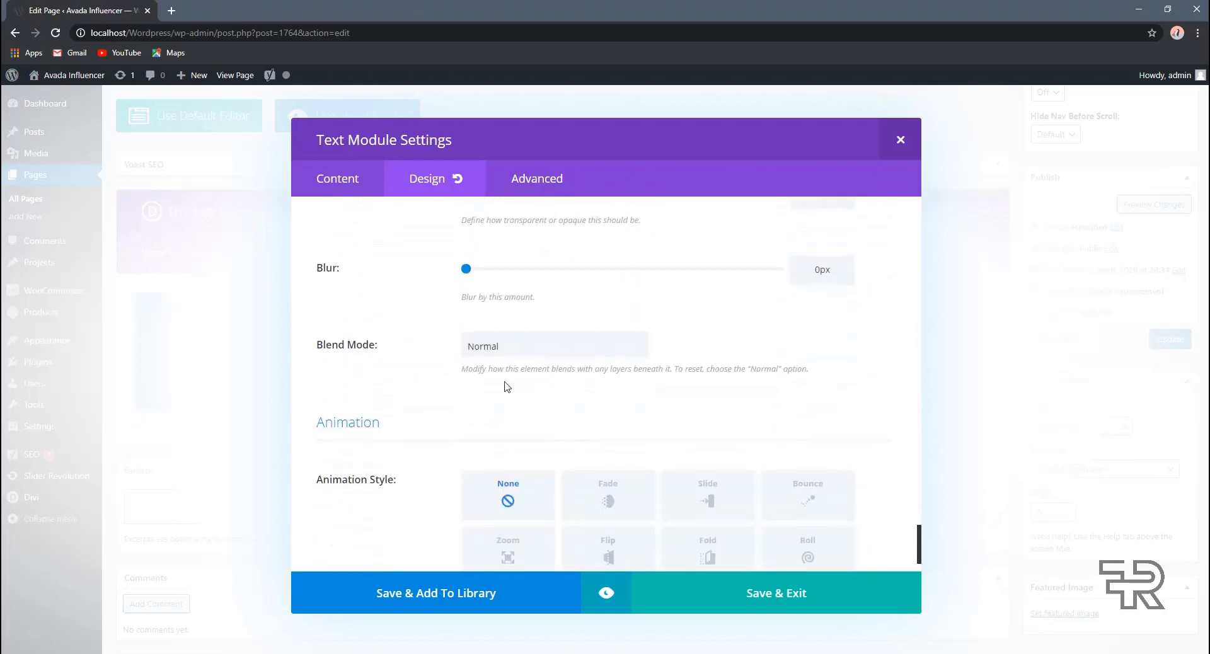
scroll(504, 353, "up", 18)
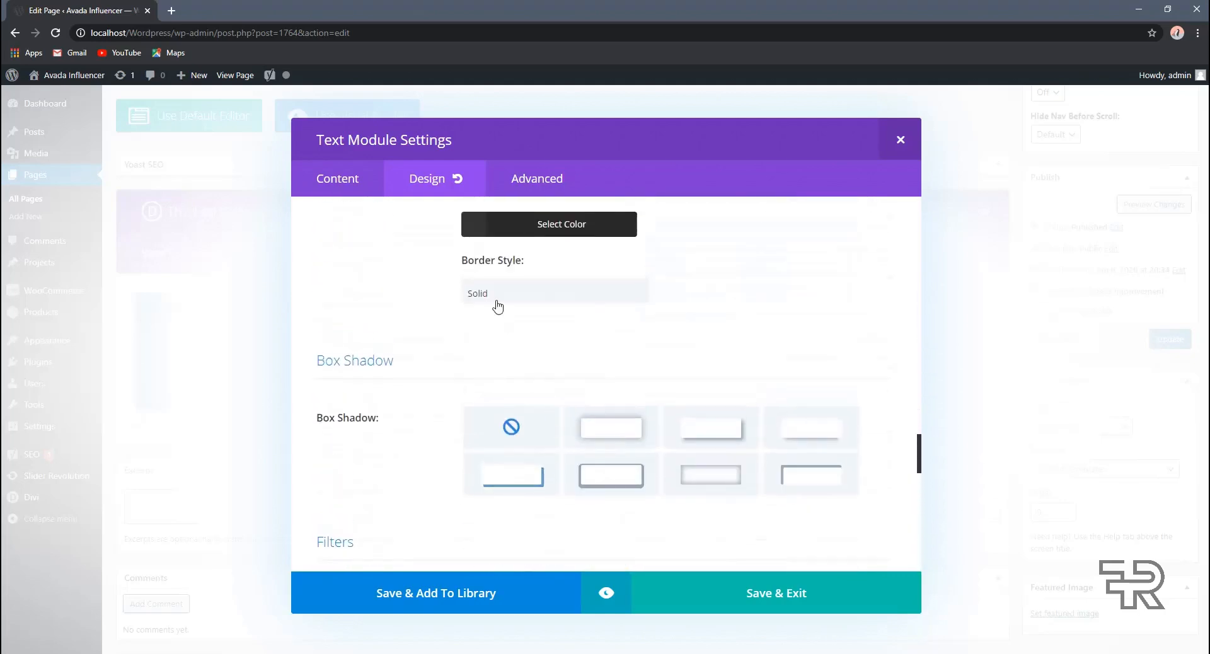
Step: Examine the Text module's advanced settings for CSS ID, CSS class and custom CSS
left_click(532, 183)
left_click(419, 296)
left_click(451, 337)
scroll(459, 414, "down", 2)
left_click(459, 413)
scroll(446, 479, "down", 3)
left_click(446, 480)
left_click(502, 363)
scroll(521, 376, "up", 2)
left_click(521, 371)
scroll(542, 370, "up", 3)
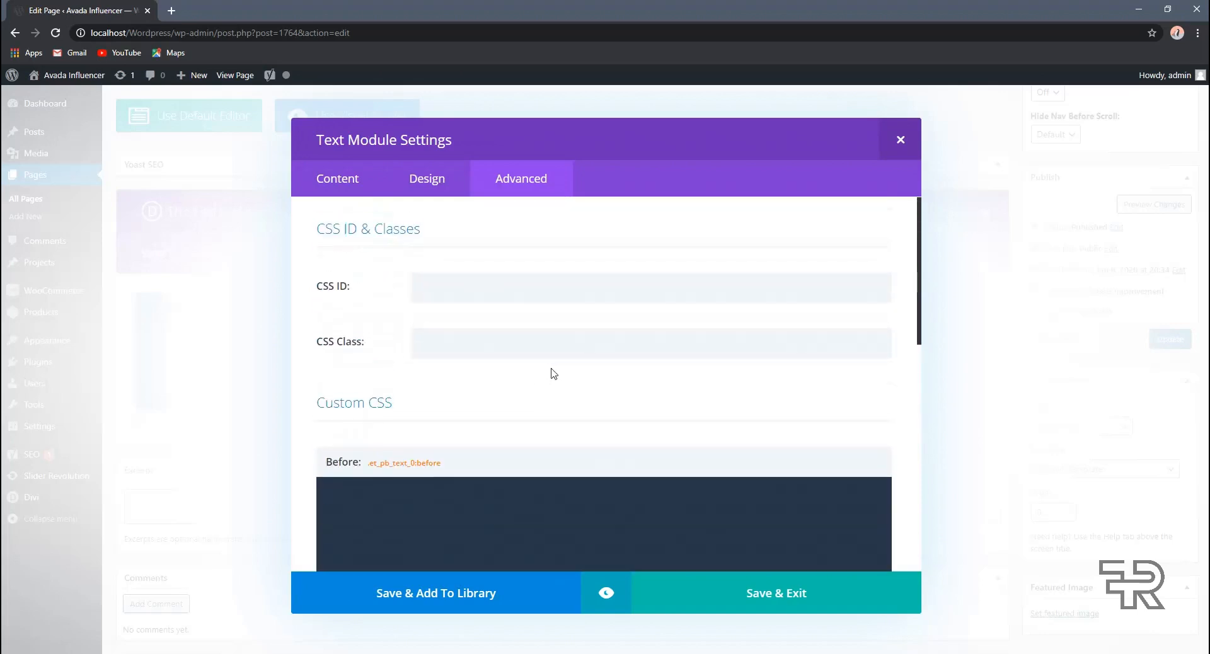
Step: Review the module's content and its text color, size, line height, shadow and orientation design settings
left_click(338, 178)
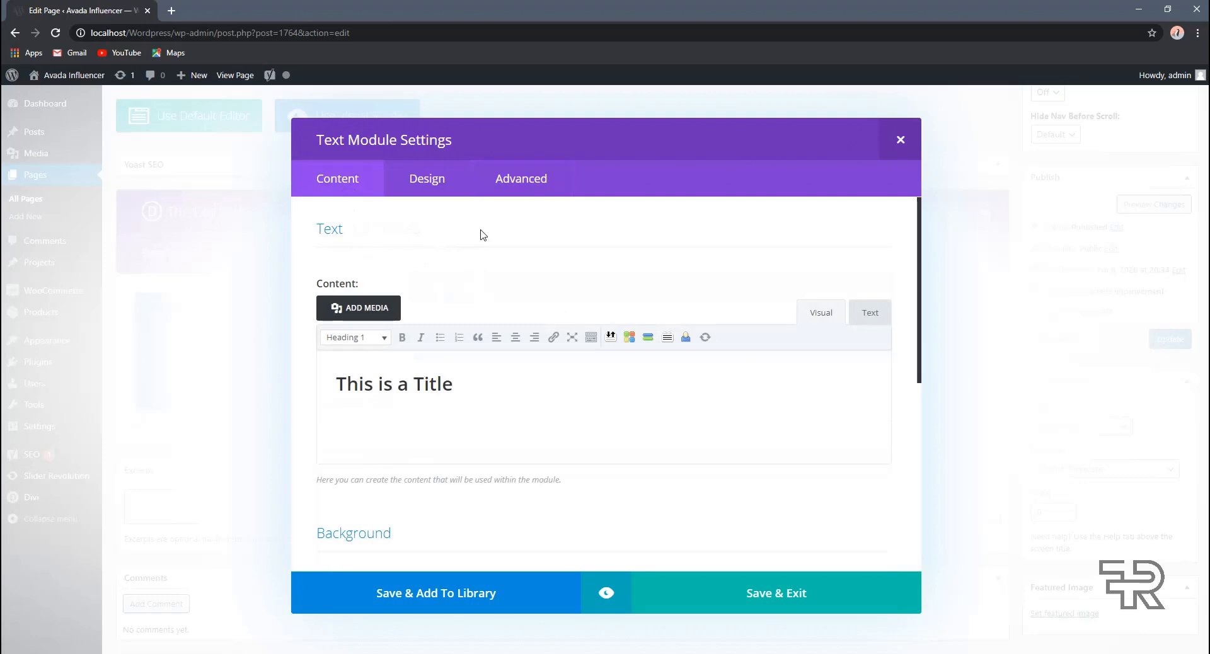
left_click(440, 188)
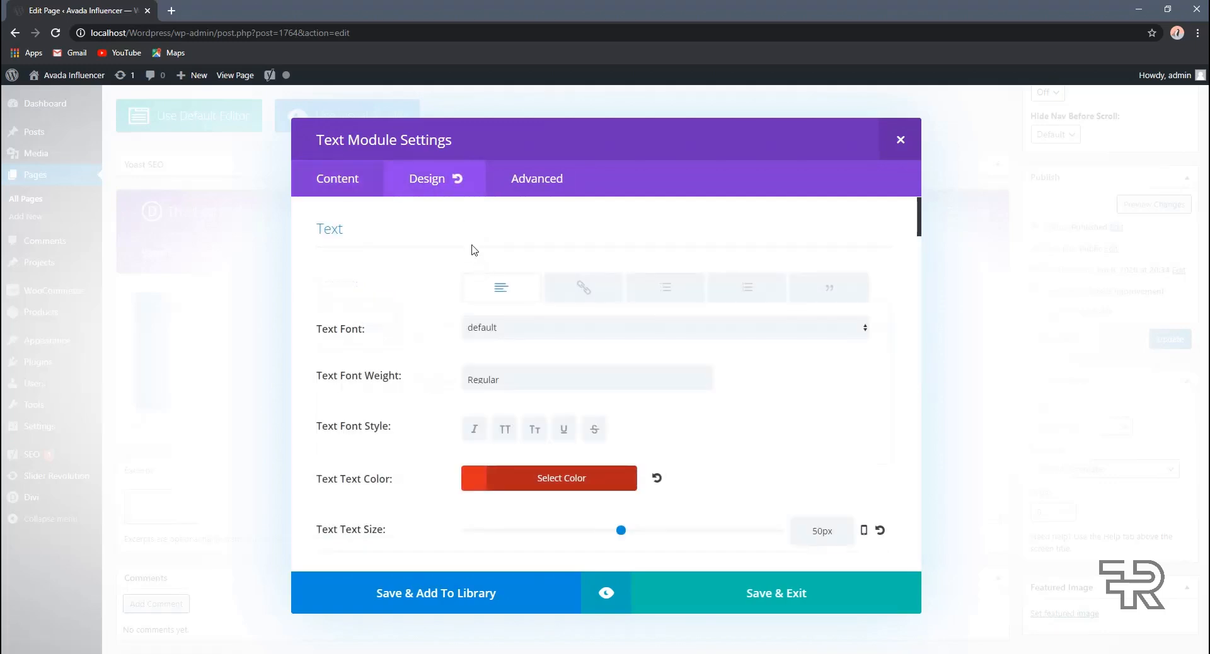
scroll(434, 274, "down", 3)
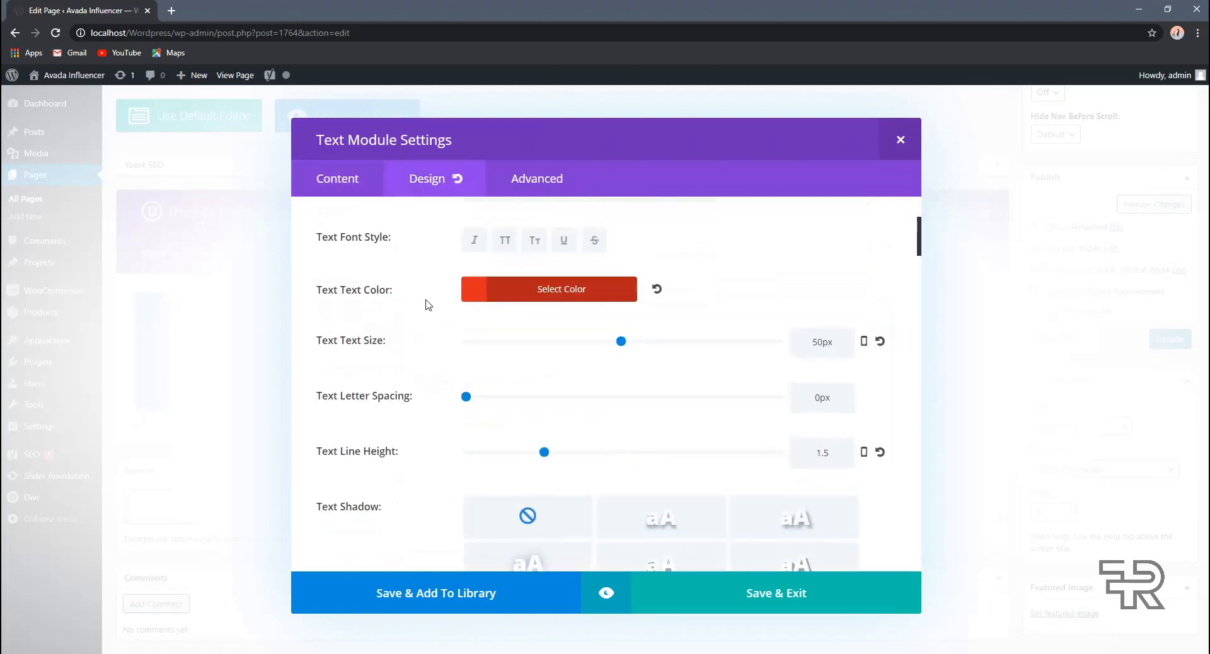
scroll(476, 313, "down", 7)
scroll(443, 318, "up", 5)
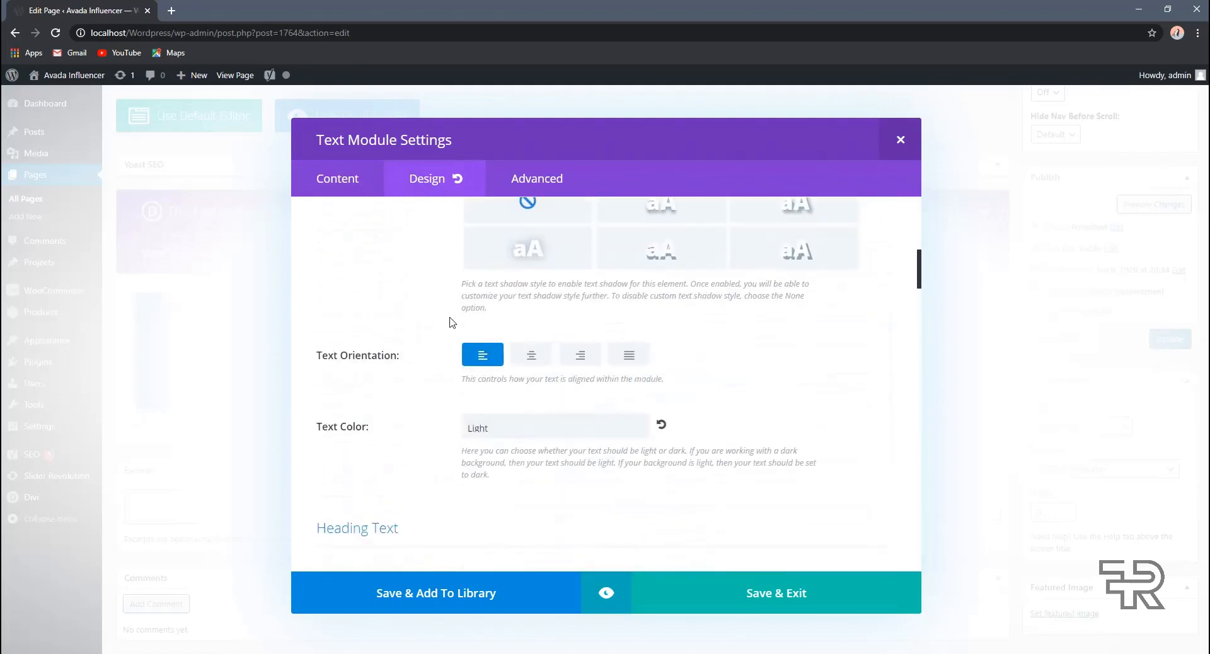
left_click_drag(314, 323, 404, 331)
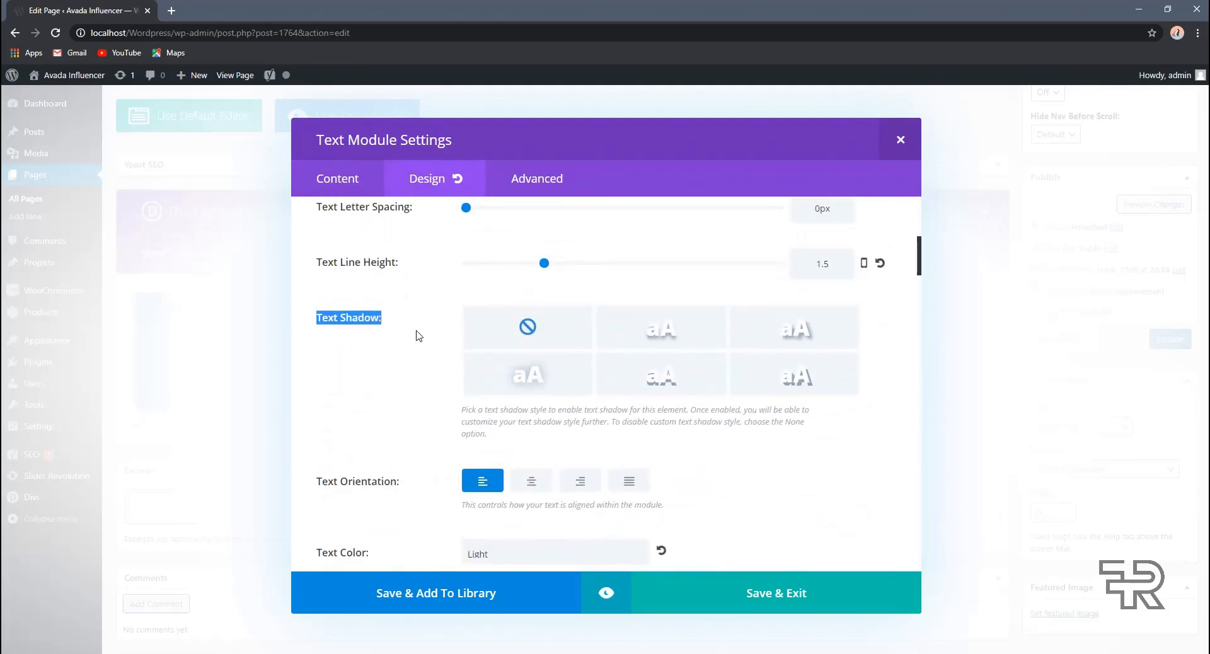
scroll(422, 336, "down", 4)
scroll(454, 276, "down", 2)
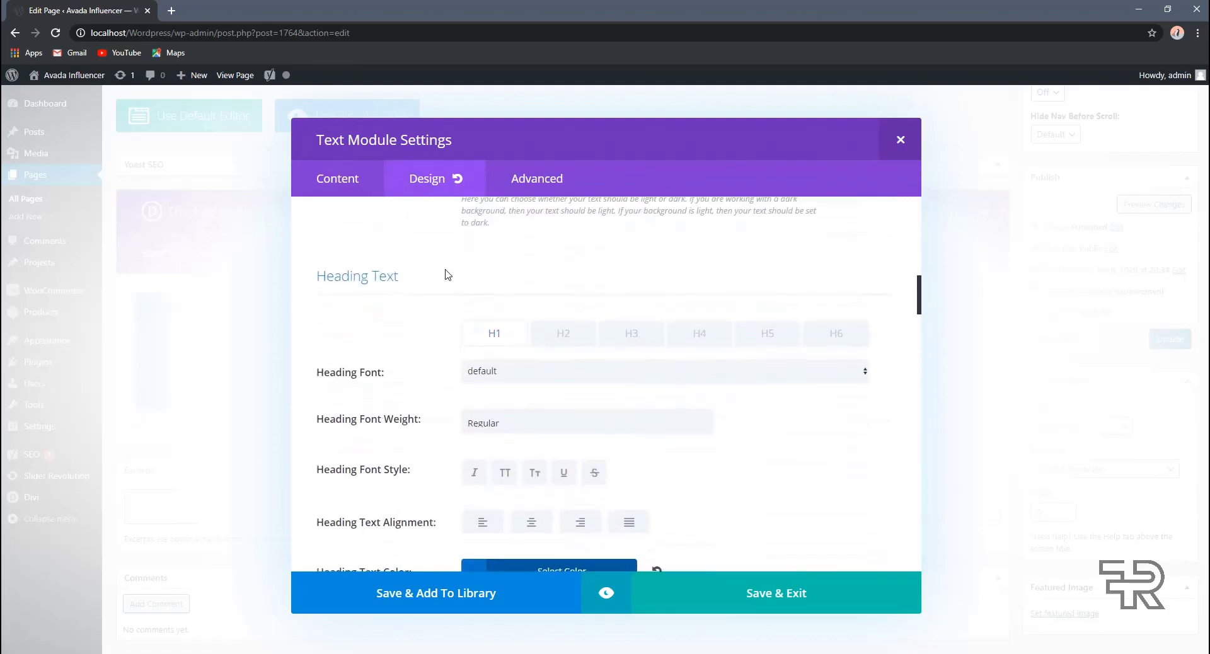
Step: Look through the heading styles for levels H2 to H4, return to H1, and save the Text module's settings
left_click_drag(409, 289, 370, 300)
left_click(409, 338)
left_click(561, 342)
left_click(629, 337)
left_click(692, 337)
left_click(636, 339)
left_click(535, 340)
scroll(568, 372, "down", 4)
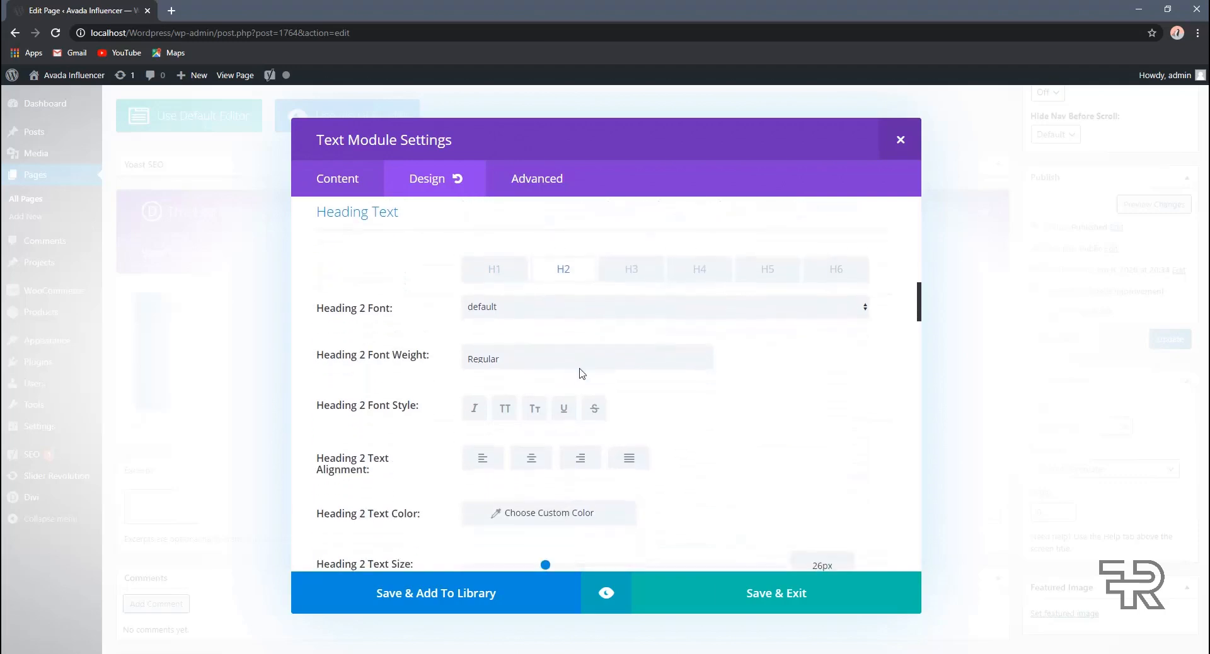
scroll(520, 349, "up", 4)
left_click(499, 341)
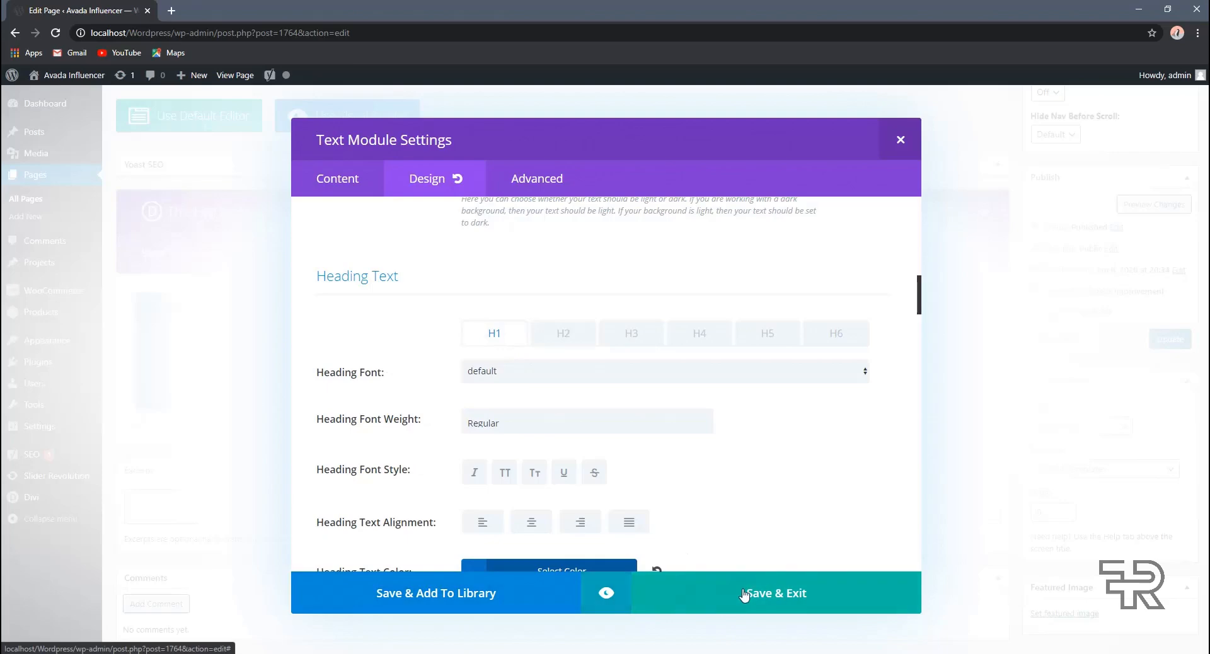
left_click(746, 596)
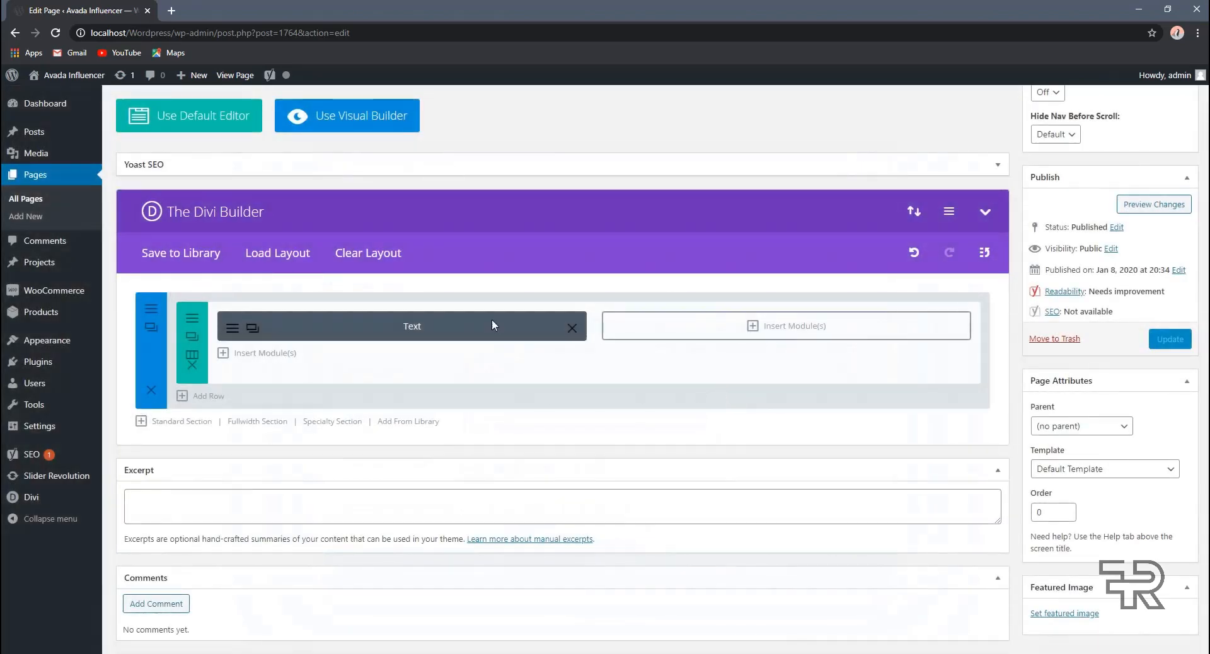
Step: Insert an Image module in the row's second column and set insta-5.jpg from the media library as its image
left_click(759, 334)
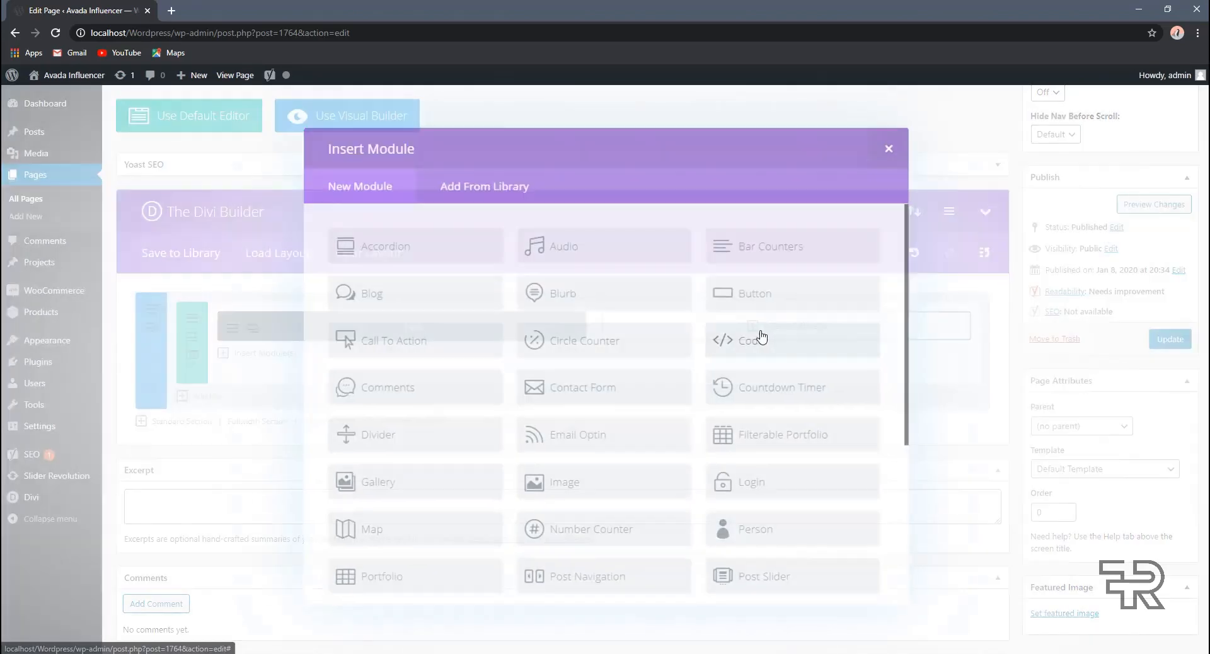
scroll(602, 449, "down", 1)
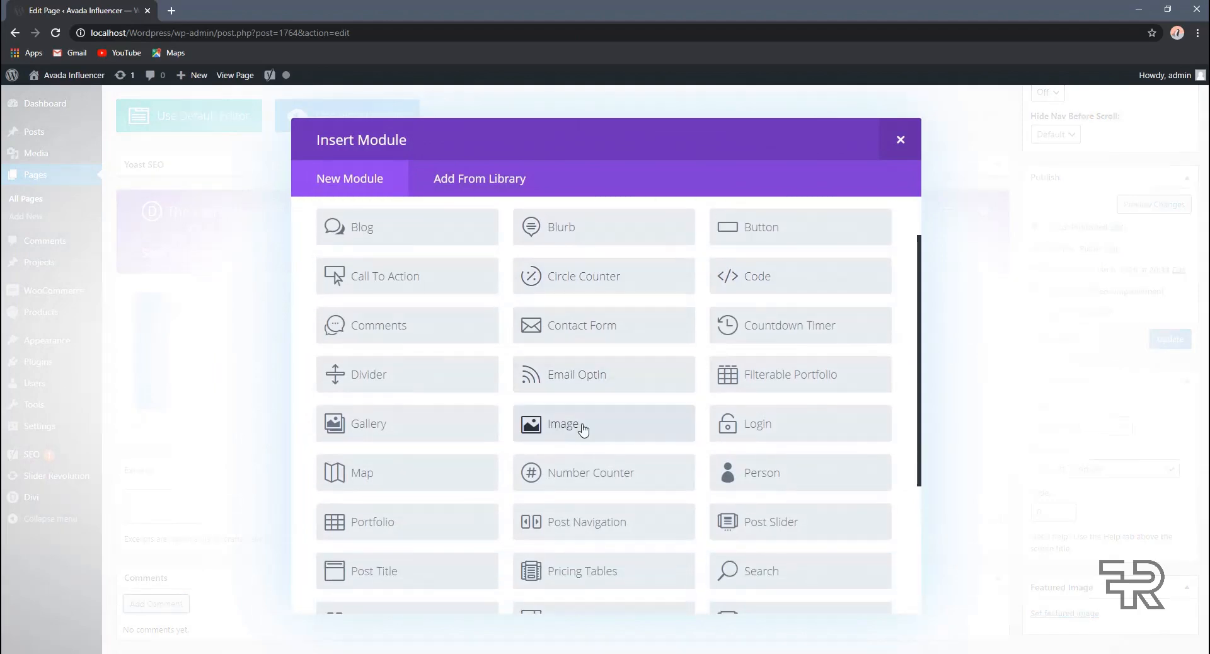
left_click(593, 431)
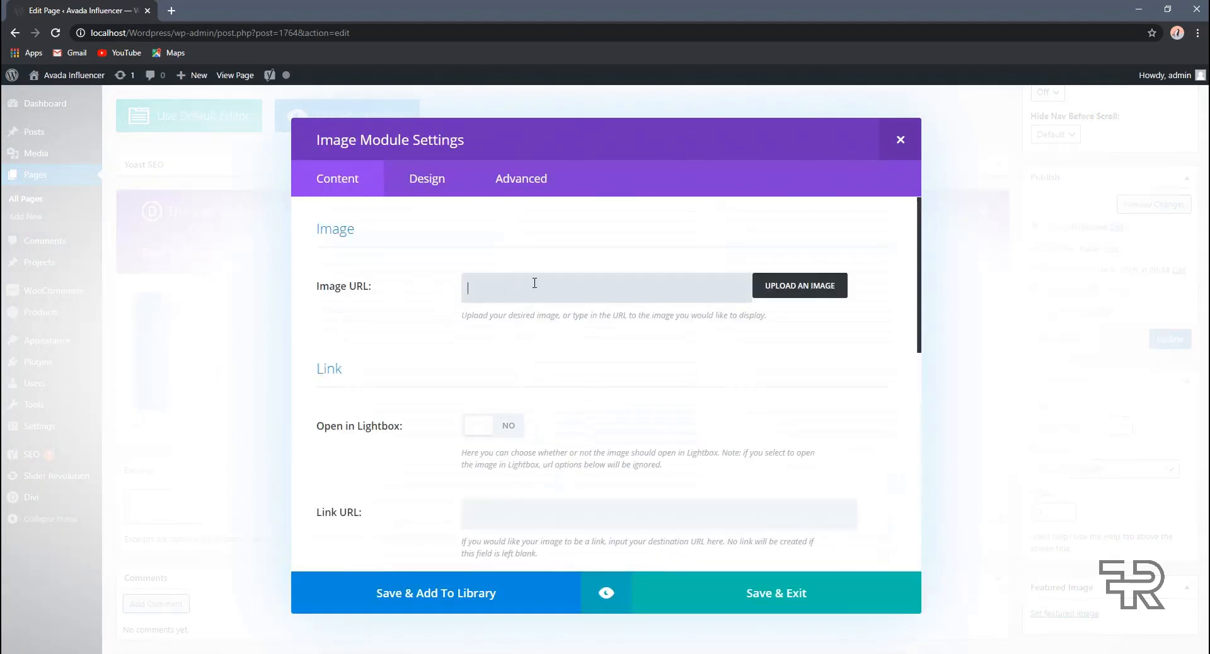
left_click(804, 296)
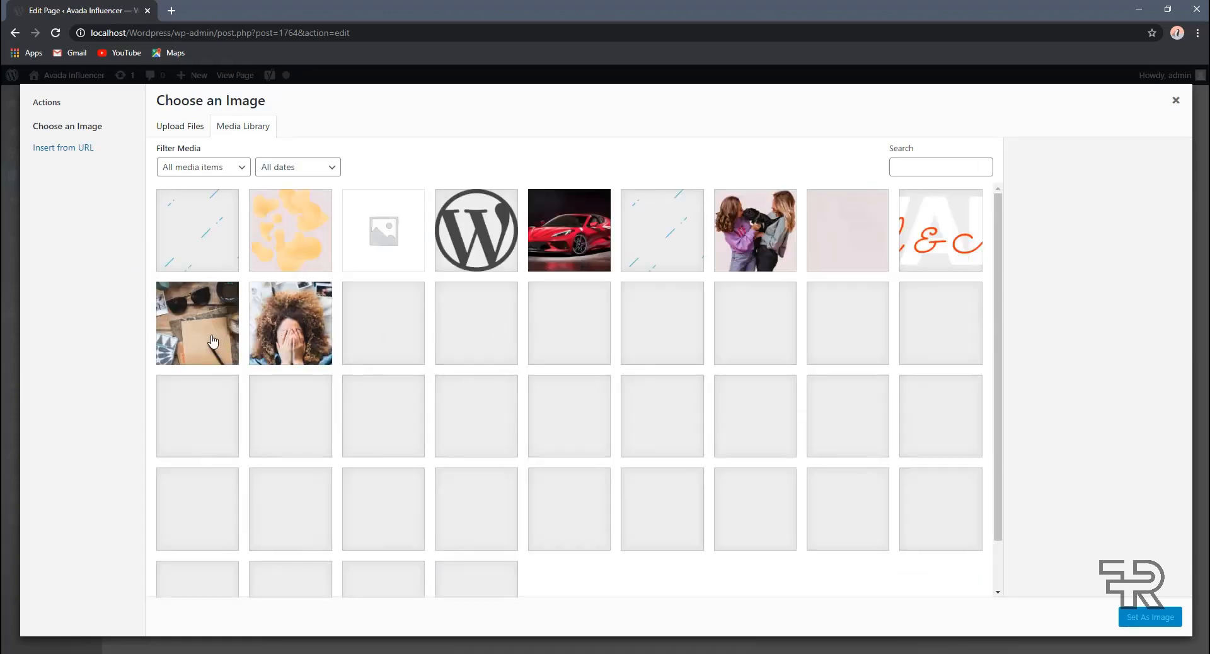
left_click(213, 341)
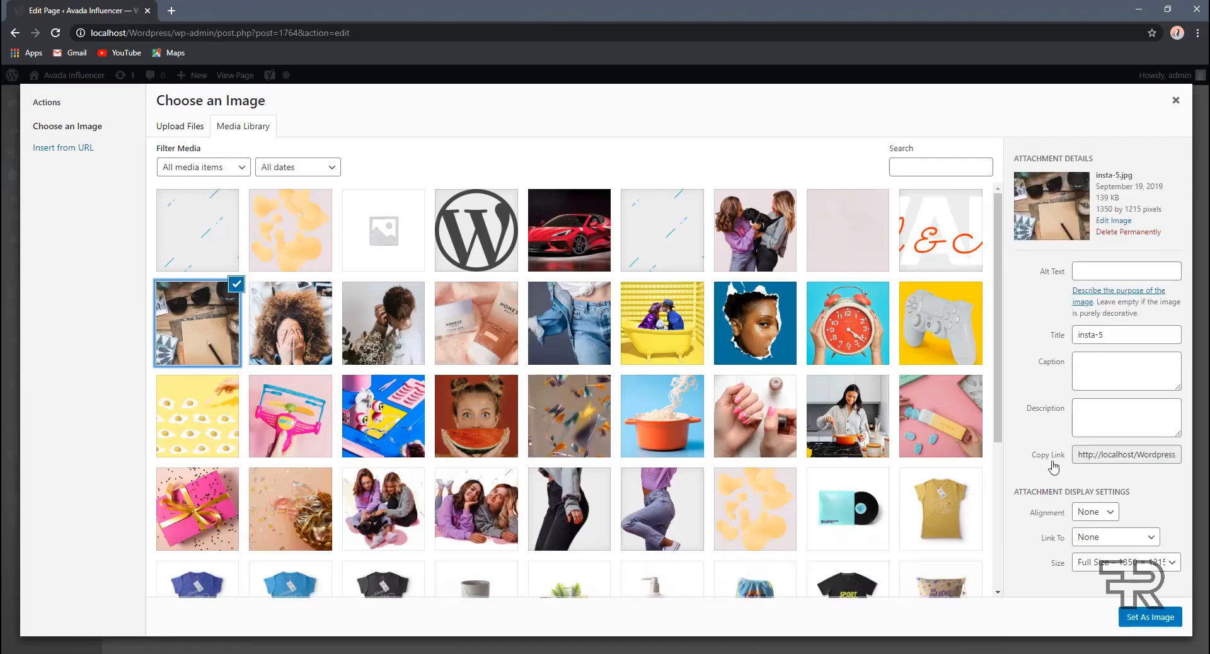
left_click(1148, 617)
Step: Turn on Open in Lightbox for the image and look over the background and admin label settings
scroll(735, 397, "down", 2)
scroll(585, 409, "down", 2)
scroll(547, 401, "down", 1)
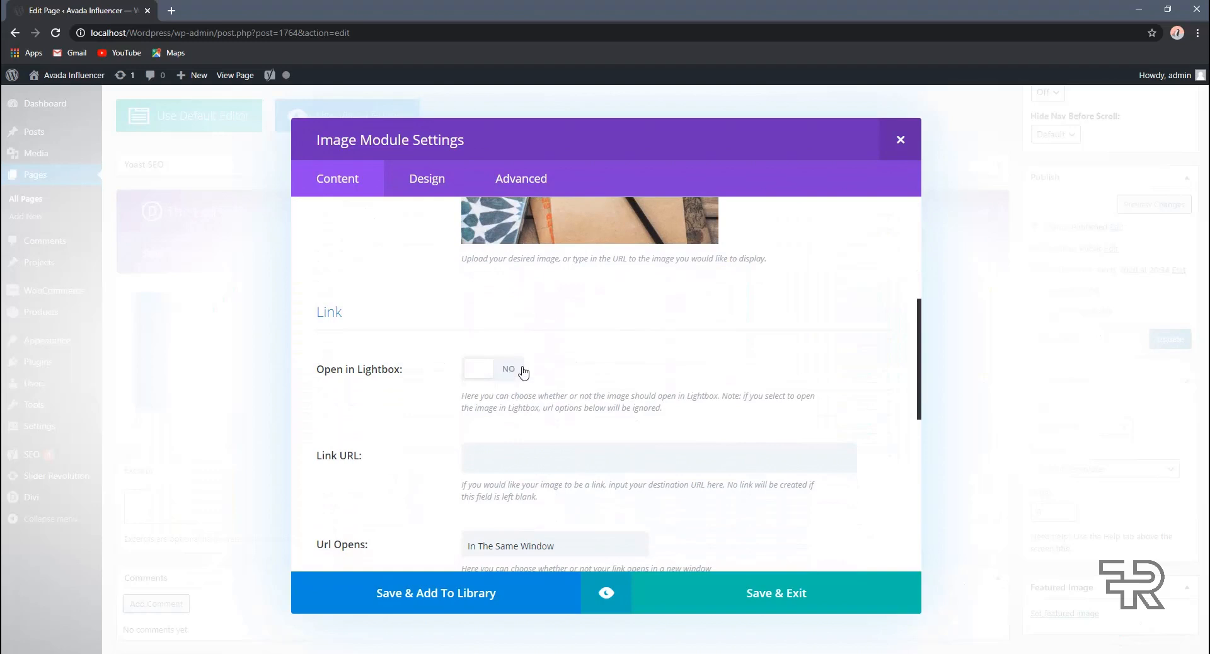
left_click(502, 376)
scroll(597, 380, "up", 3)
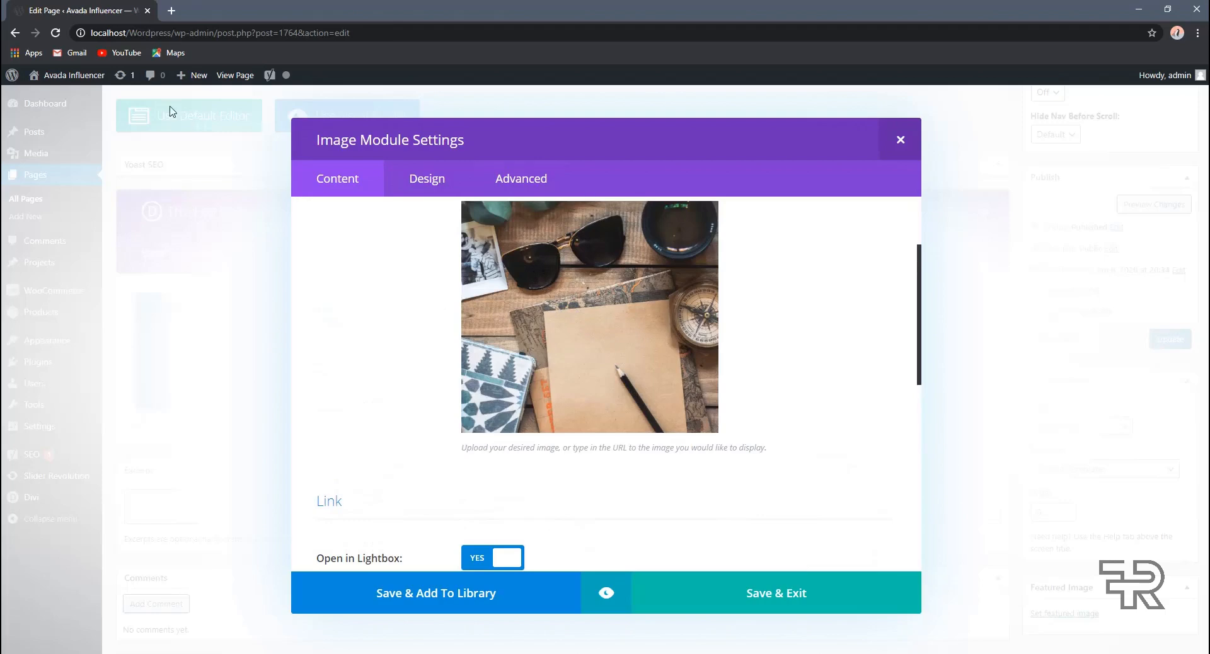
scroll(431, 394, "down", 2)
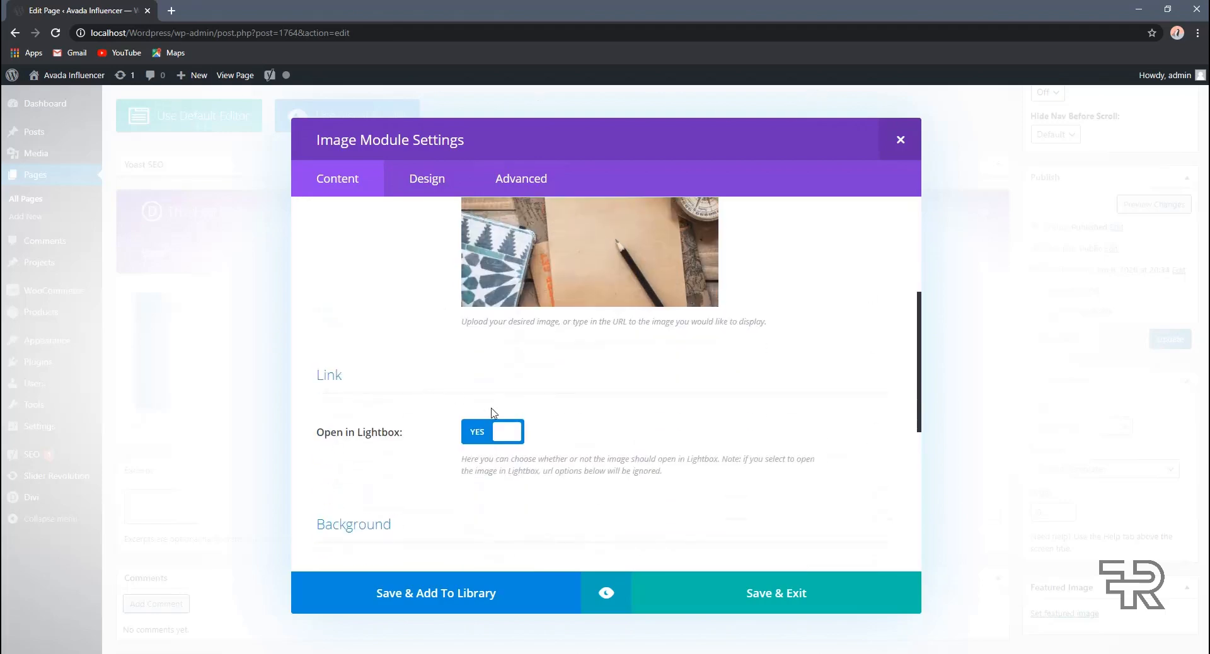
scroll(469, 416, "up", 1)
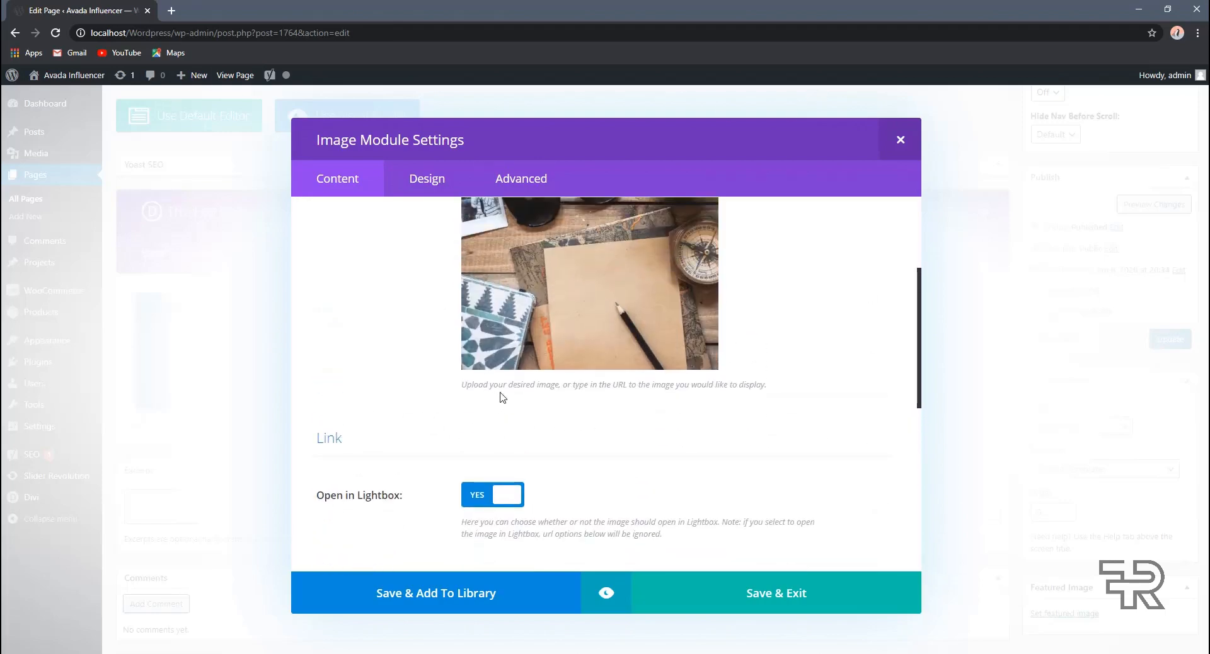
scroll(501, 390, "down", 4)
scroll(467, 327, "down", 3)
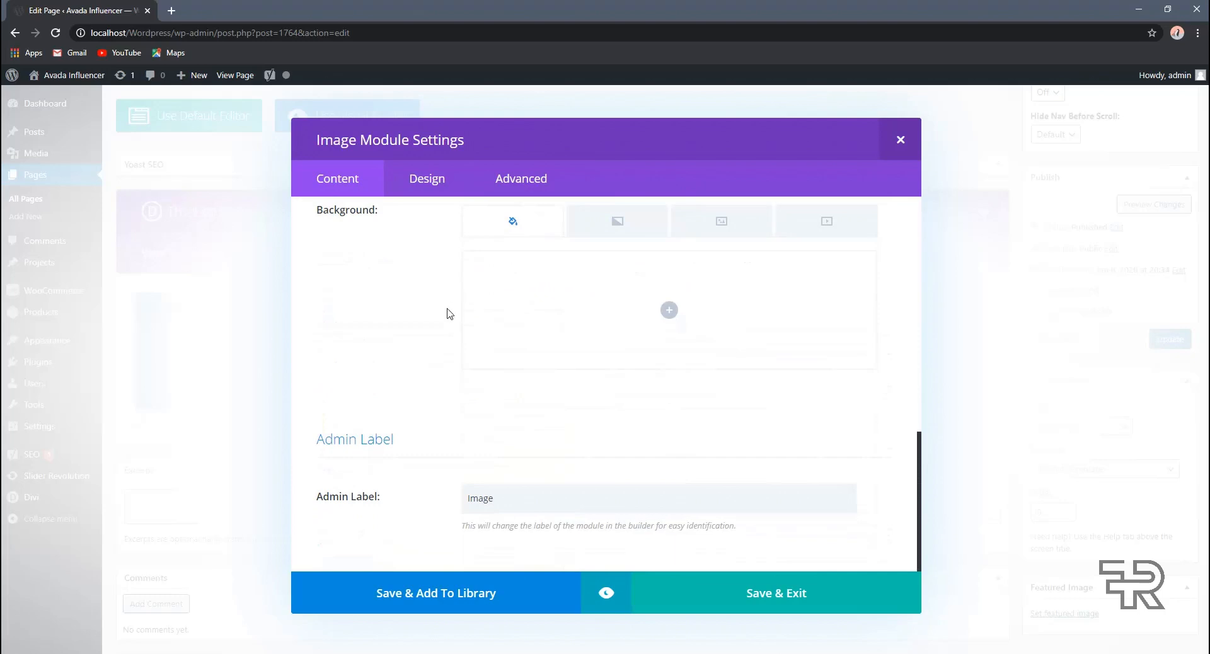
scroll(467, 302, "up", 3)
scroll(416, 409, "down", 1)
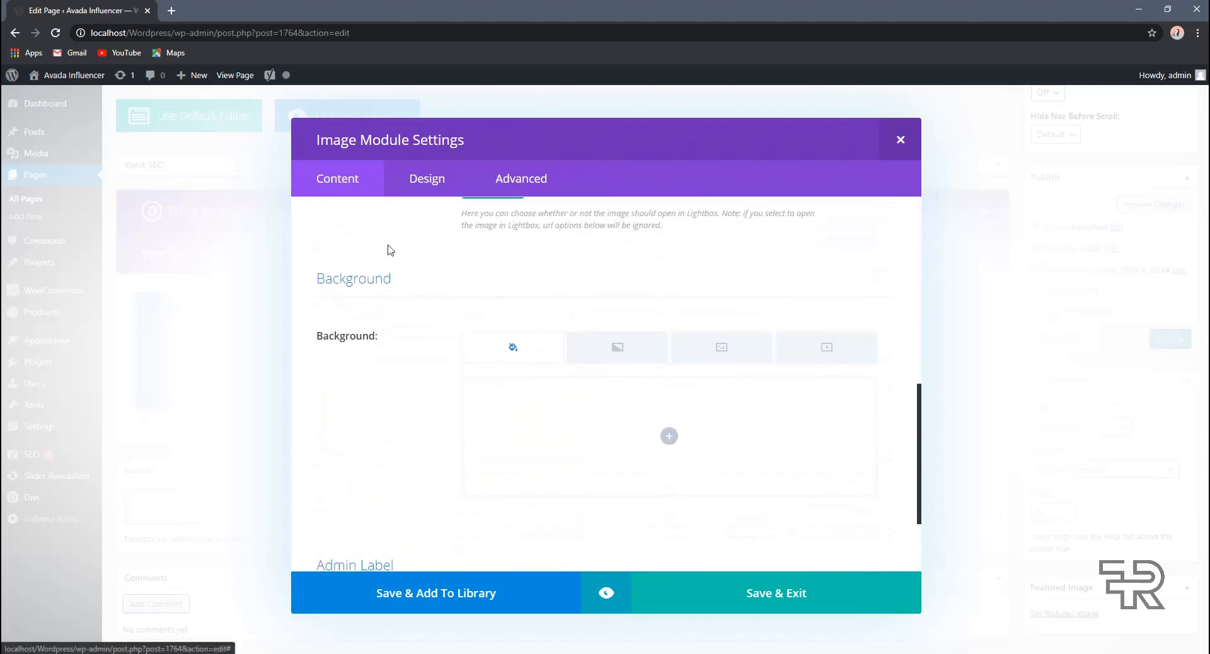
Step: Turn on the image overlay in the design settings and give the overlay icon a dark gray color
left_click(435, 180)
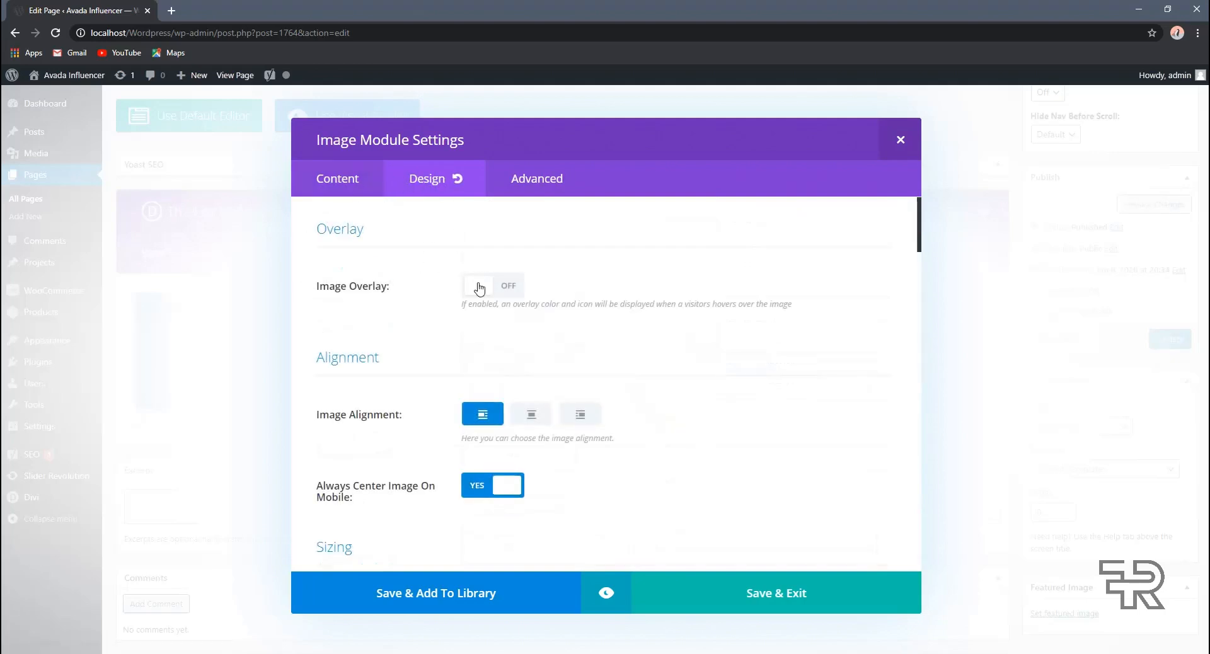
left_click(480, 288)
scroll(464, 301, "down", 1)
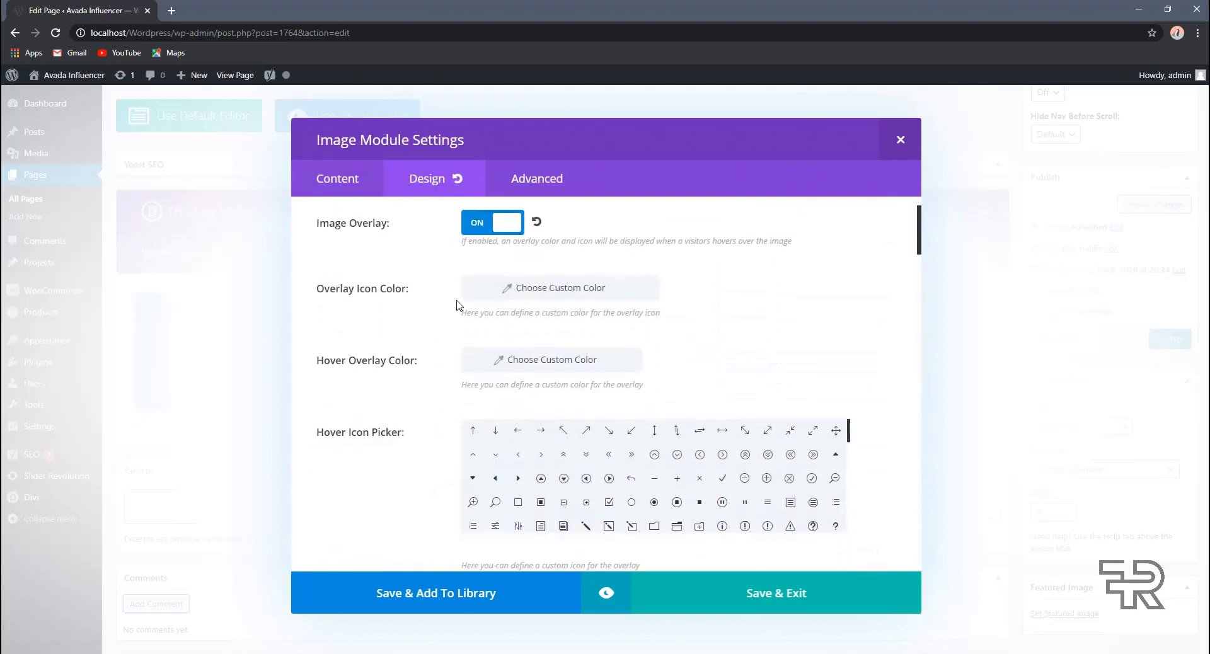
left_click(550, 292)
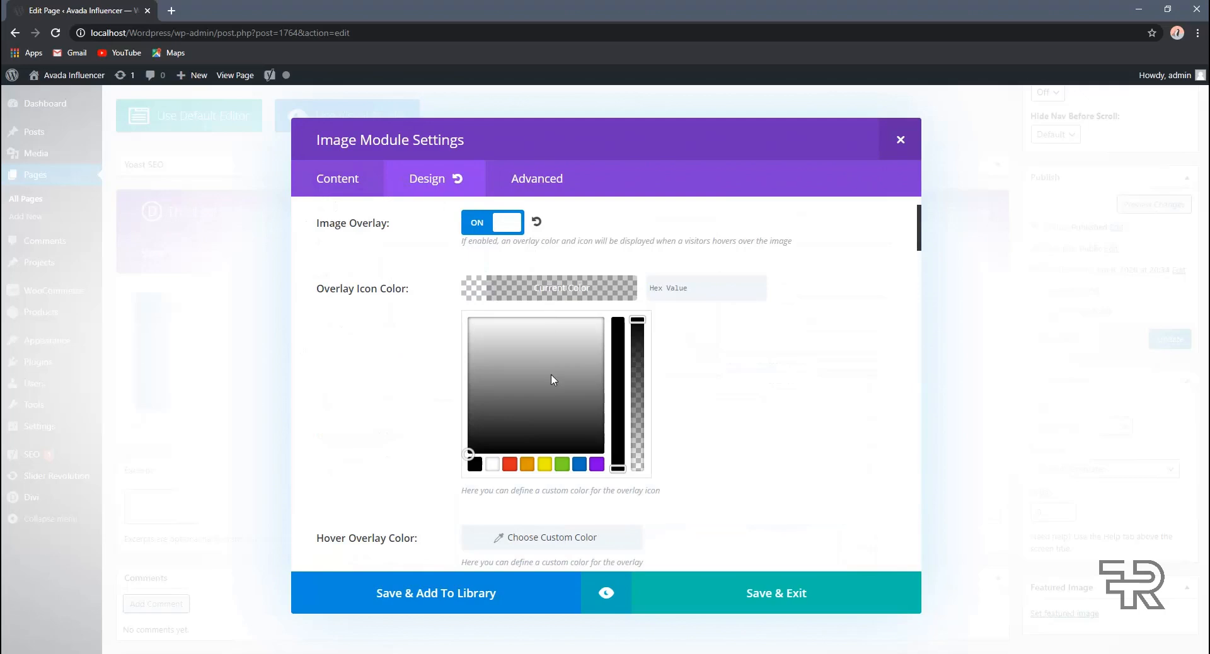
left_click(508, 416)
left_click(414, 438)
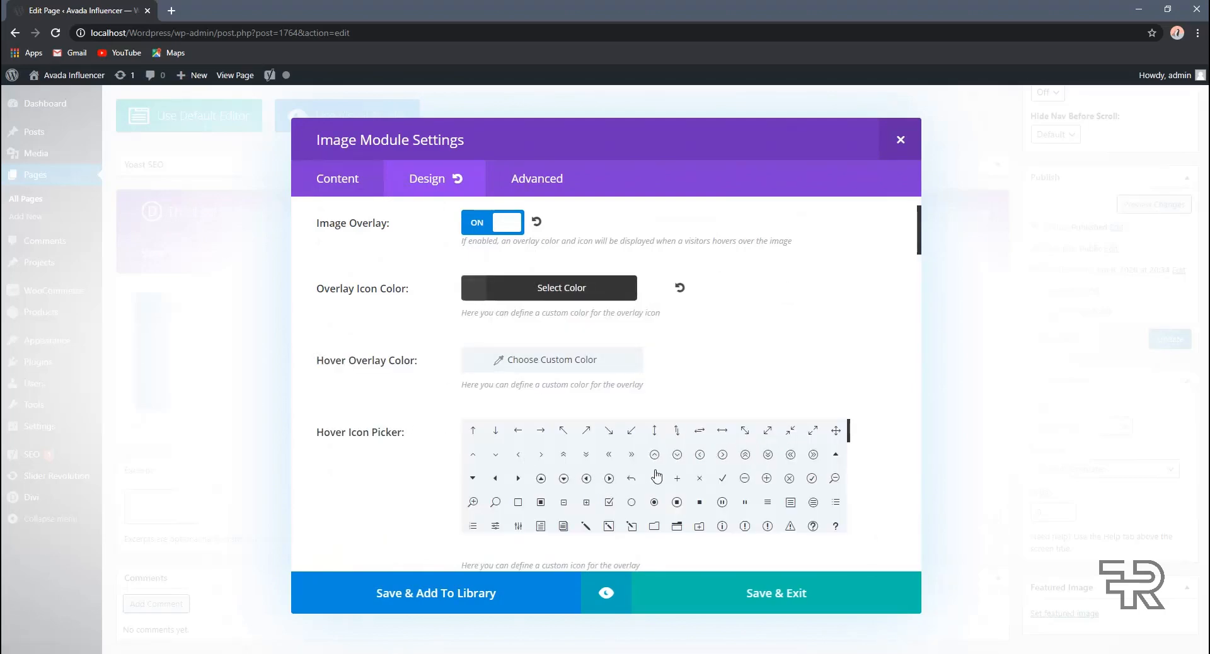
Step: Browse the hover icons and choose the filled circle with a plus sign for the image overlay
scroll(679, 474, "down", 1)
scroll(519, 466, "down", 5)
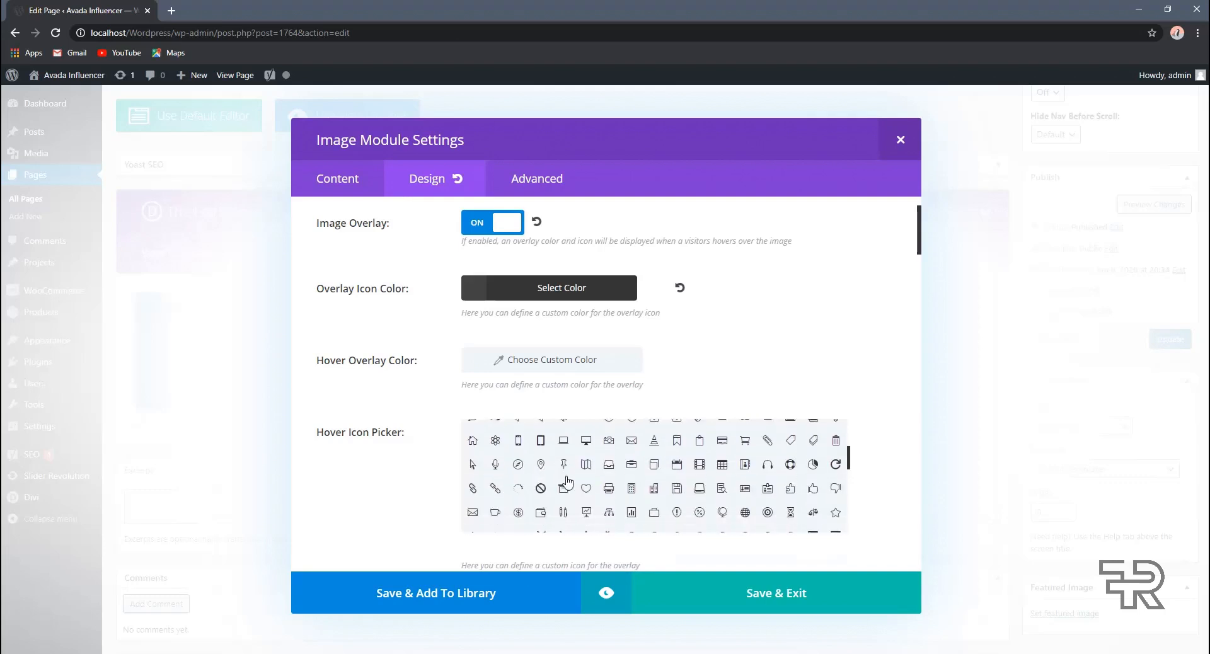
scroll(640, 479, "up", 4)
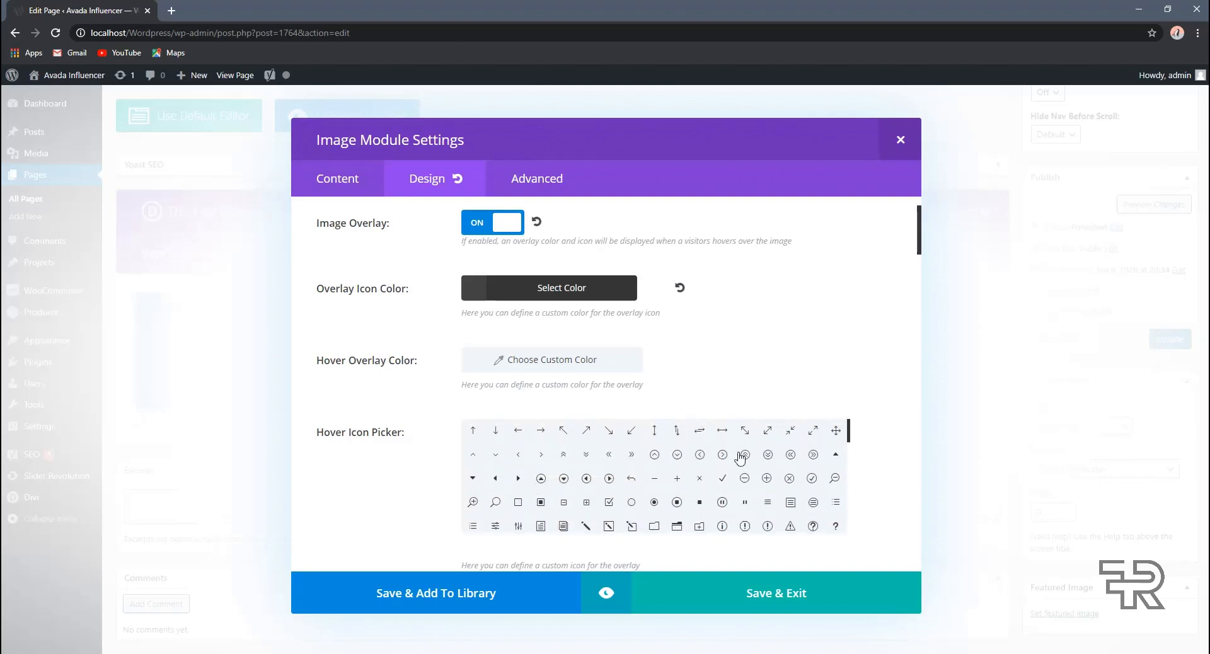
scroll(791, 469, "down", 5)
scroll(789, 474, "down", 2)
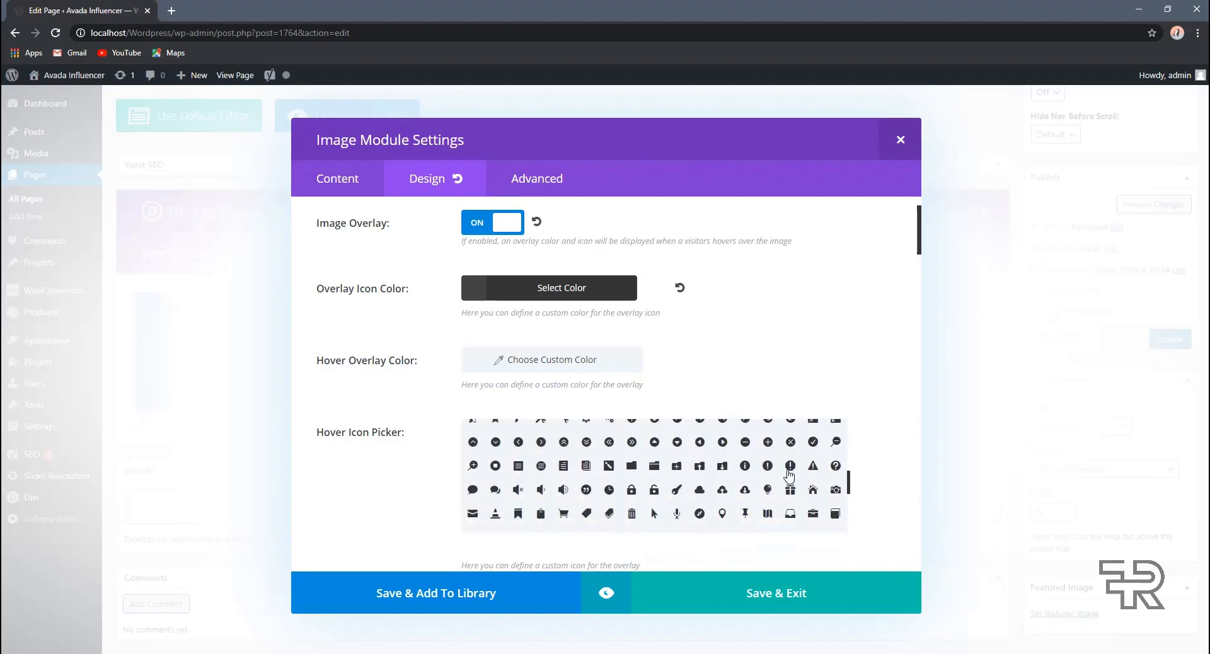
left_click(767, 444)
scroll(404, 397, "down", 1)
scroll(516, 302, "up", 1)
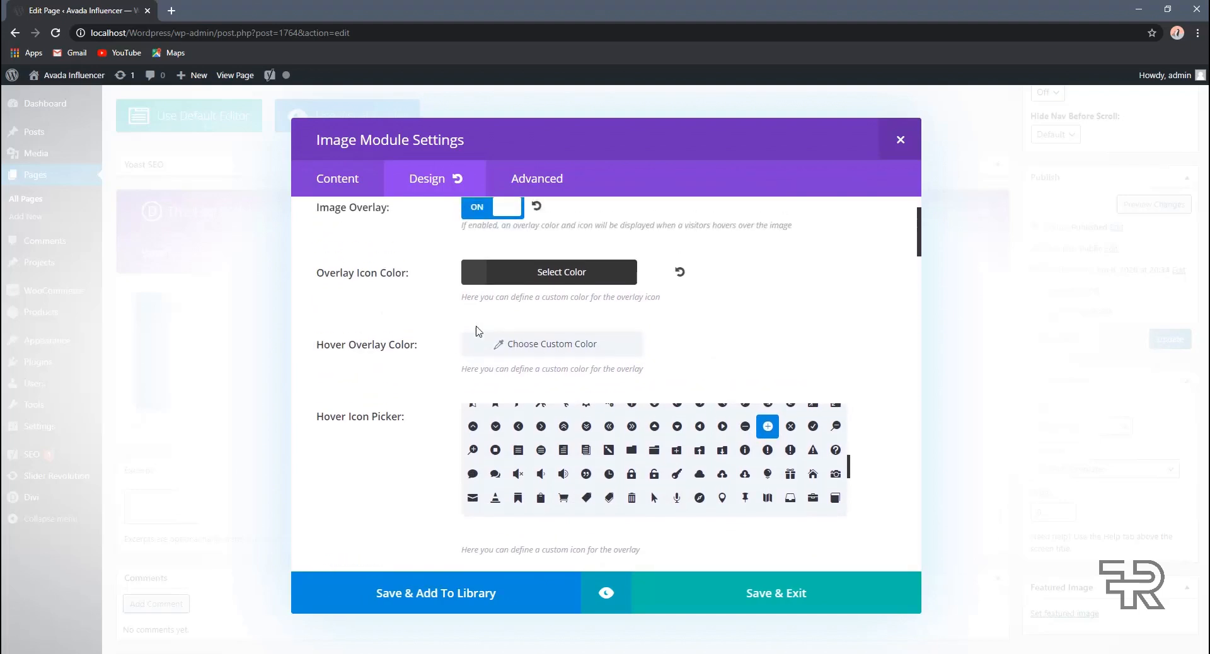
Step: Set the hover overlay color to semi-transparent black, rgba(10,10,10,0.51)
left_click(505, 360)
mouse_move(469, 529)
left_mouse_down()
mouse_move(452, 508)
mouse_move(445, 530)
left_mouse_up()
left_click(631, 404)
left_click(628, 367)
left_click_drag(638, 393, 654, 475)
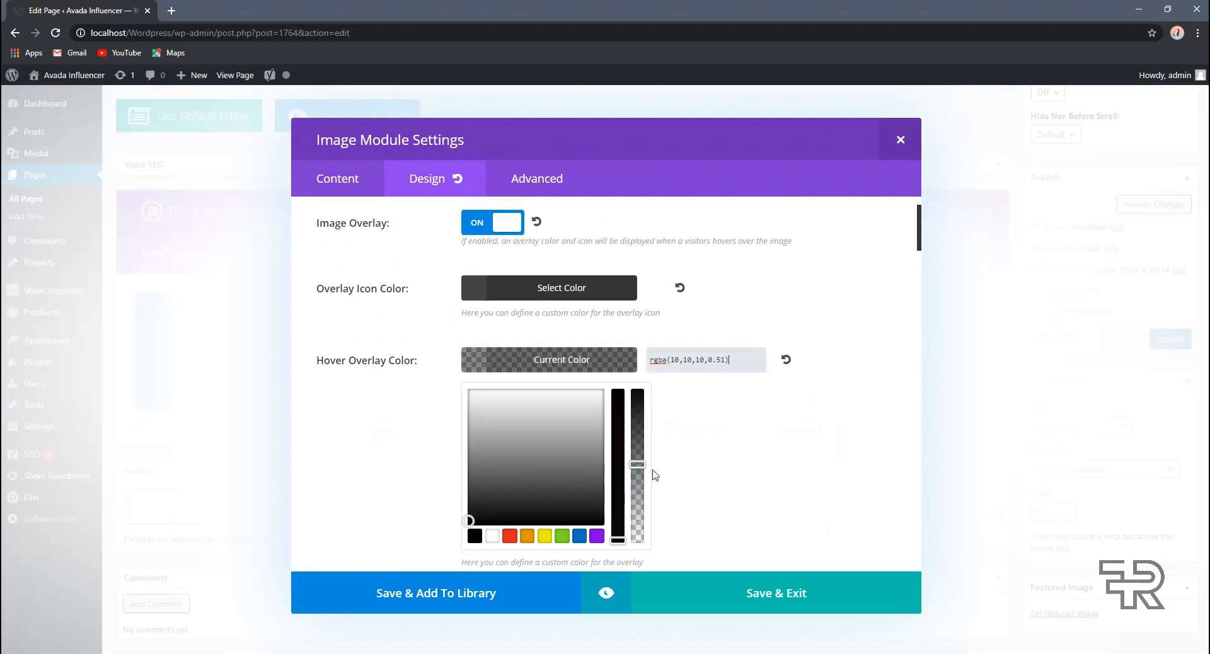
Step: Change the overlay icon color to white and set the image alignment to center
left_click(580, 289)
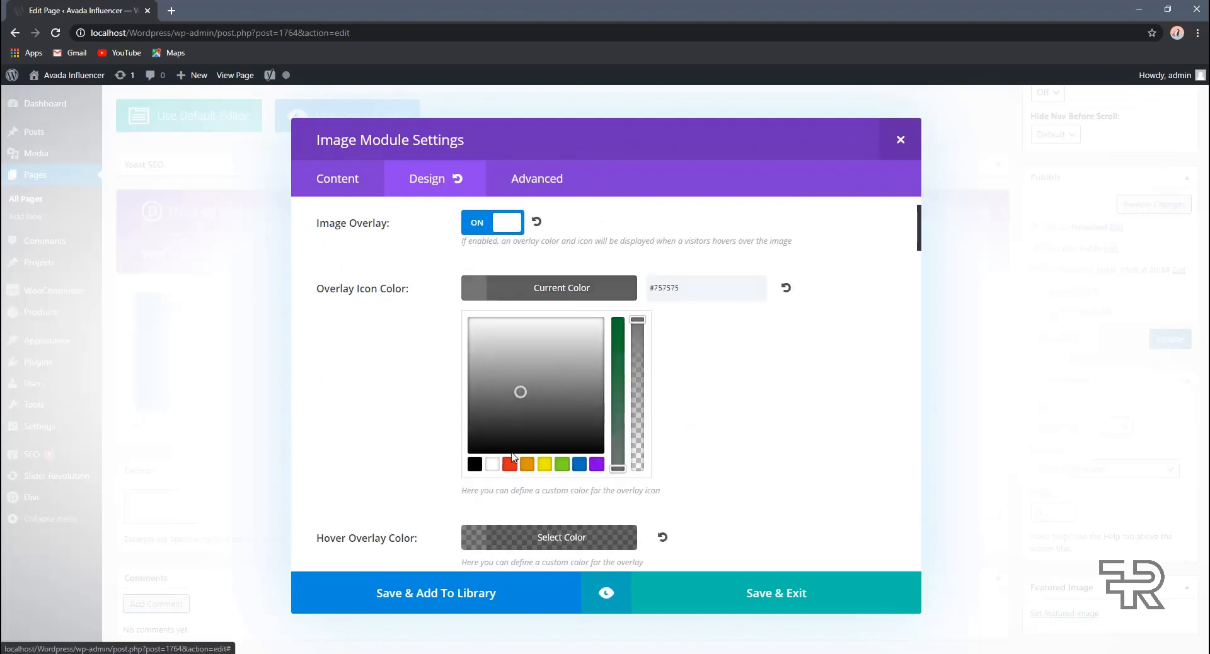
left_click(492, 465)
left_click(339, 377)
scroll(379, 378, "down", 5)
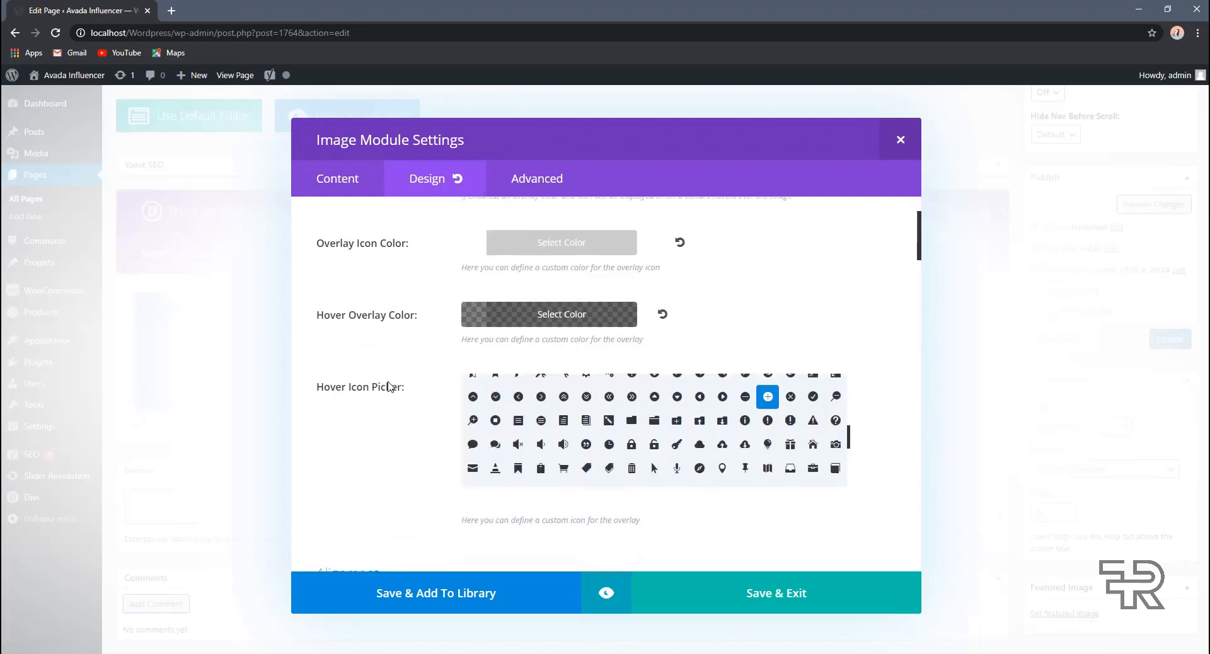
left_click(531, 363)
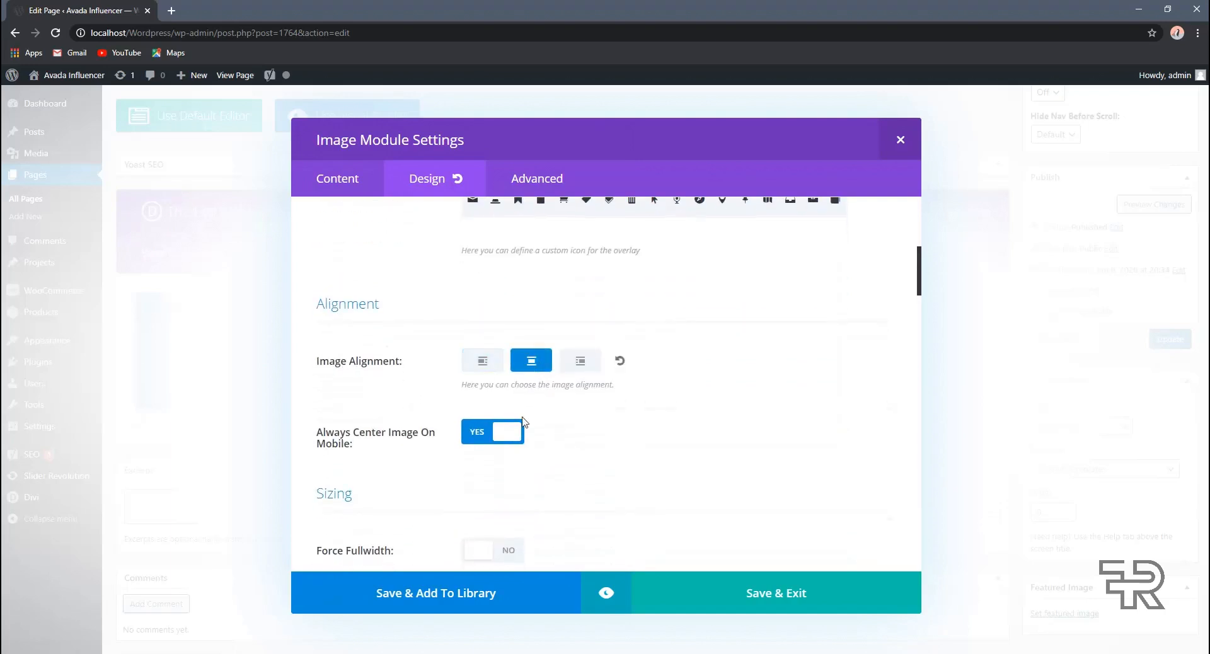
Step: Try the Force Fullwidth sizing option on the image and switch it off again
scroll(392, 392, "down", 1)
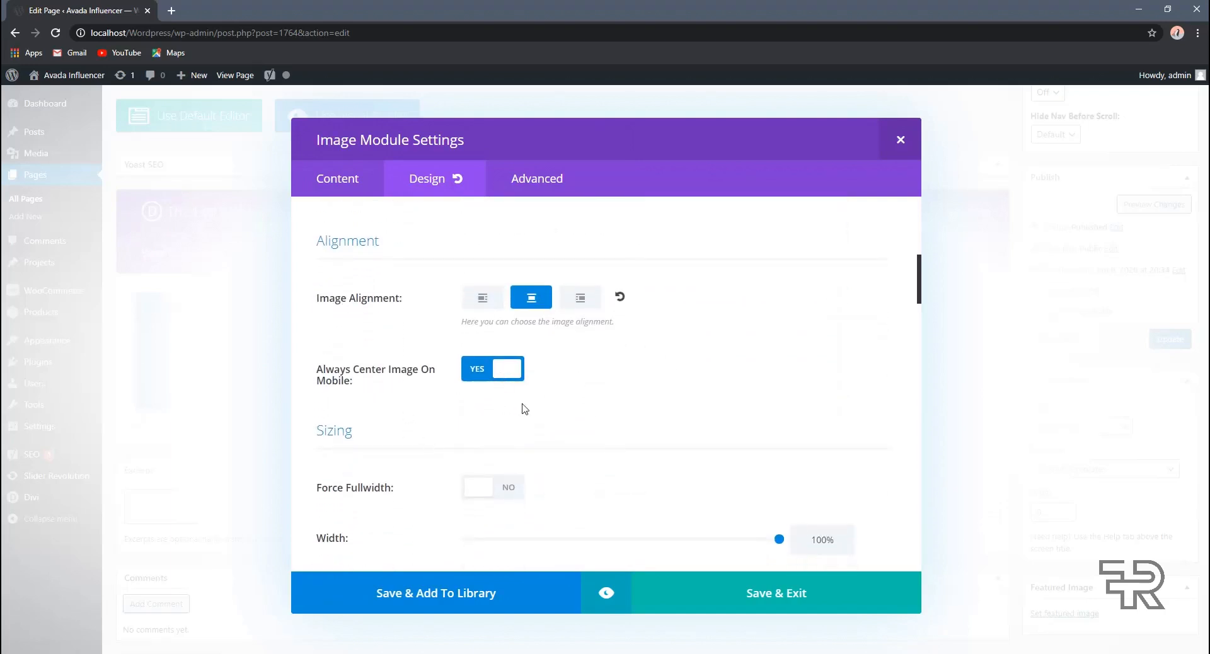
scroll(522, 409, "down", 2)
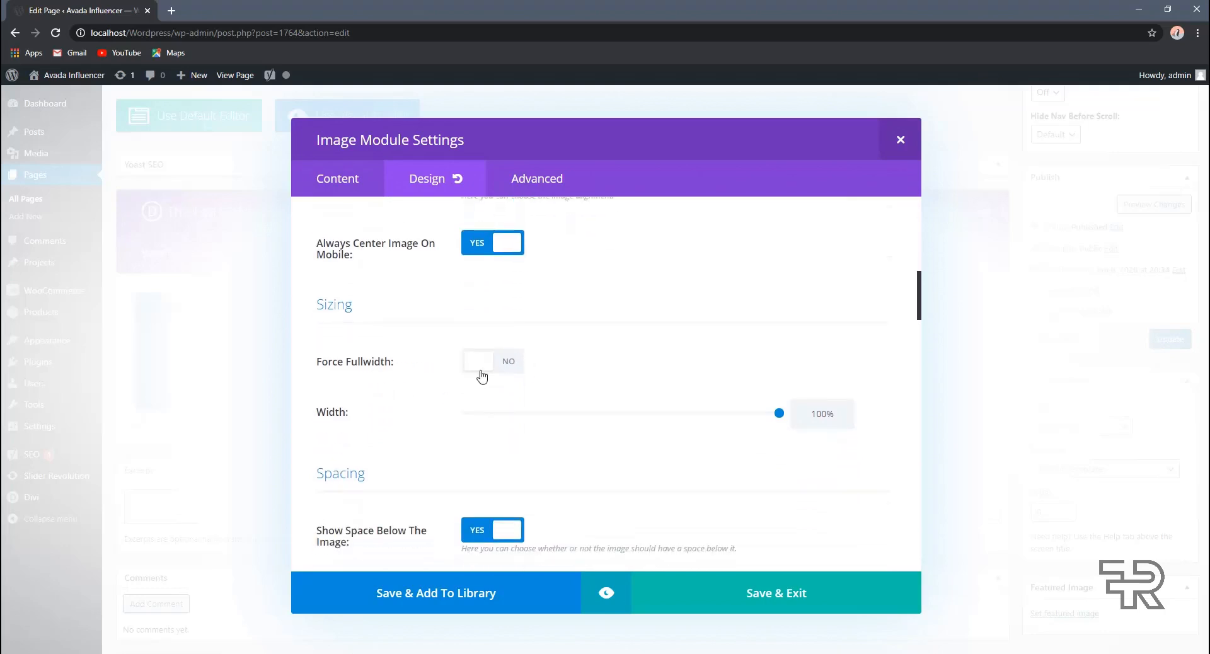
left_click(493, 366)
scroll(494, 329, "down", 1)
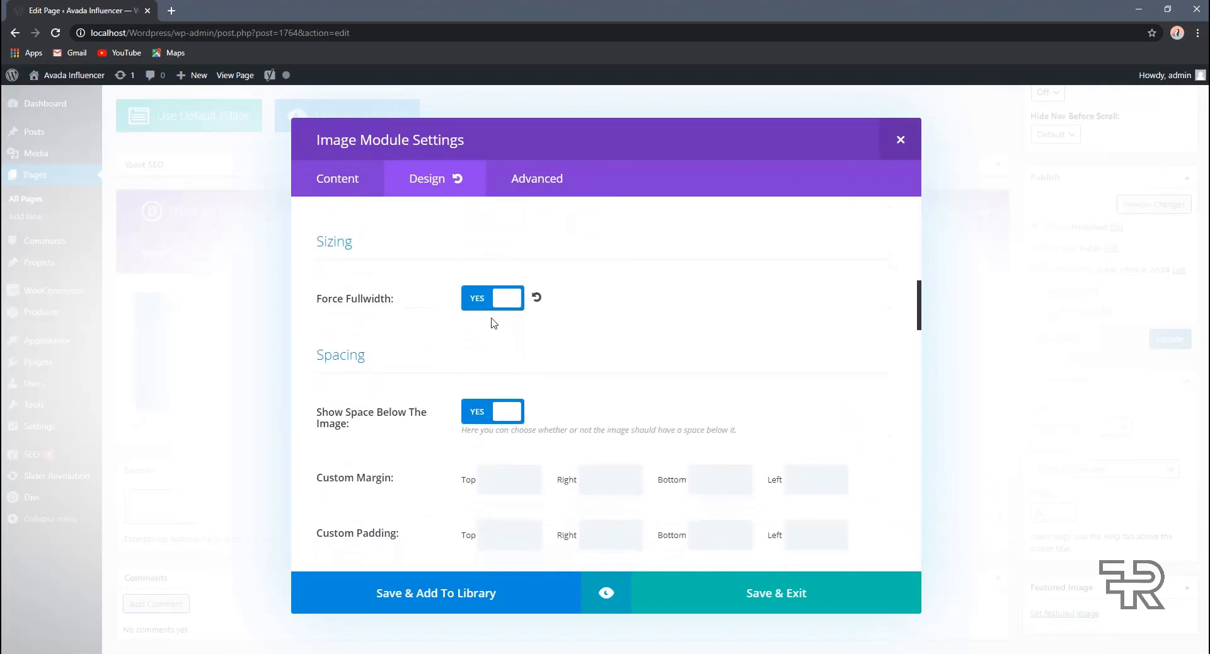
left_click(492, 306)
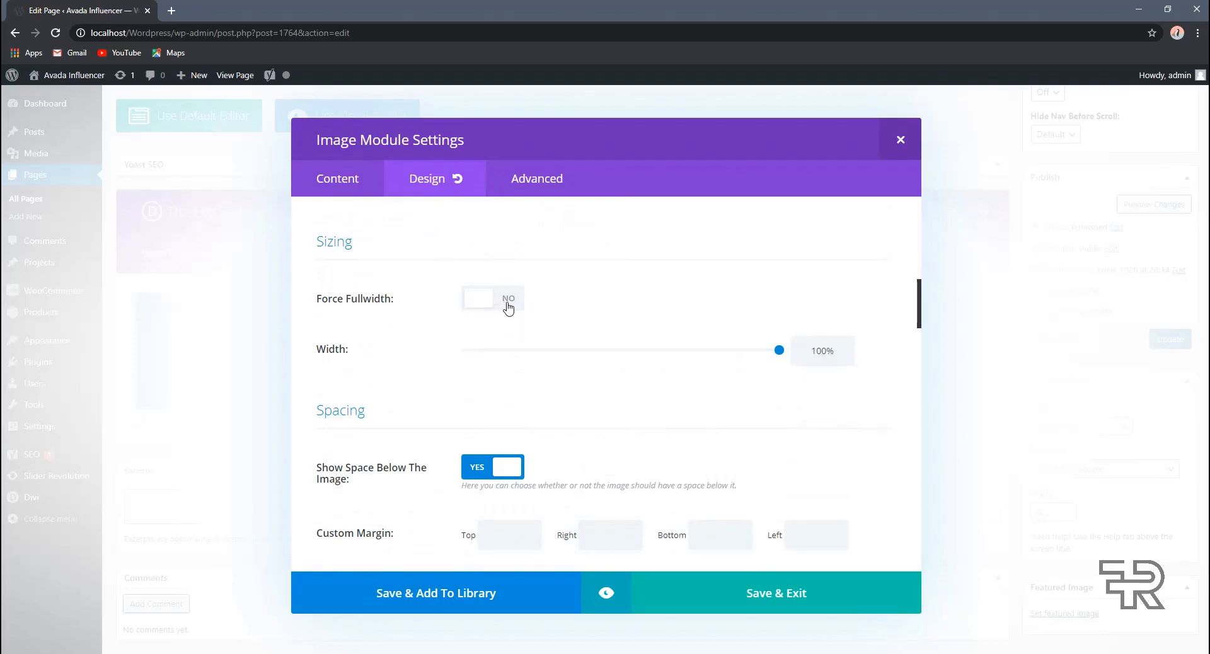
Step: Look over the spacing and border options, save the Image module's settings and update the page
scroll(410, 341, "down", 4)
scroll(373, 351, "down", 7)
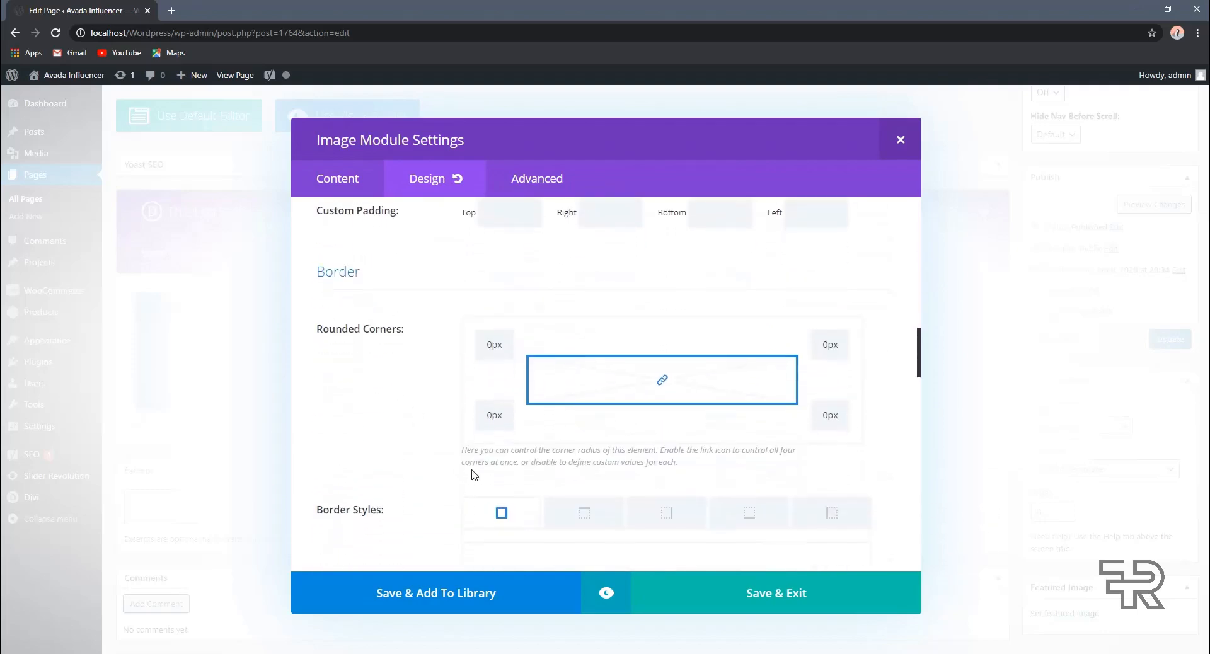
left_click(747, 596)
left_click(1159, 335)
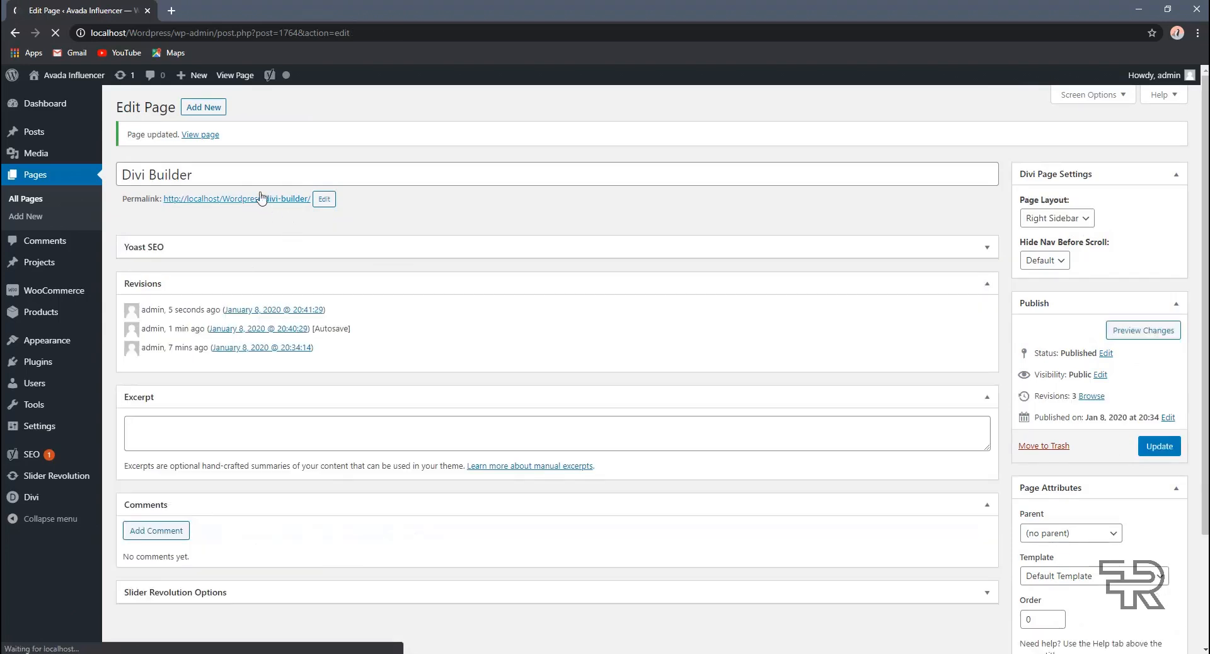
Step: Open the page's permalink in a new browser tab and check the title text on the published page
right_click(313, 199)
left_click(502, 184)
left_click(221, 9)
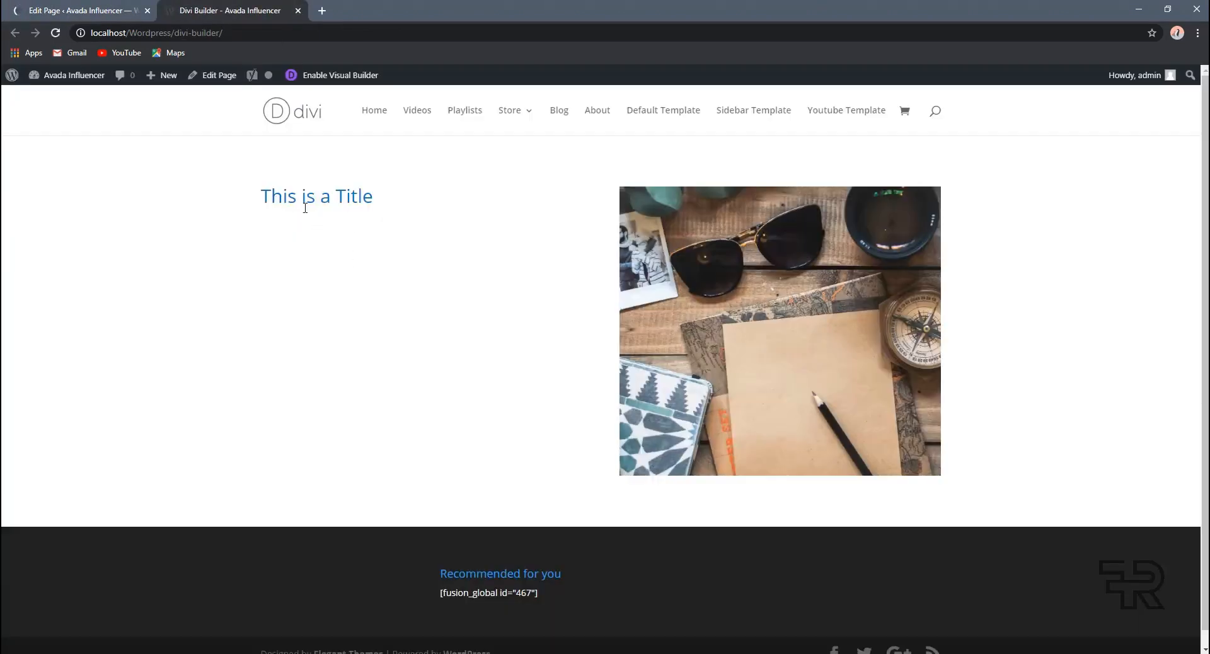
left_click_drag(261, 200, 380, 203)
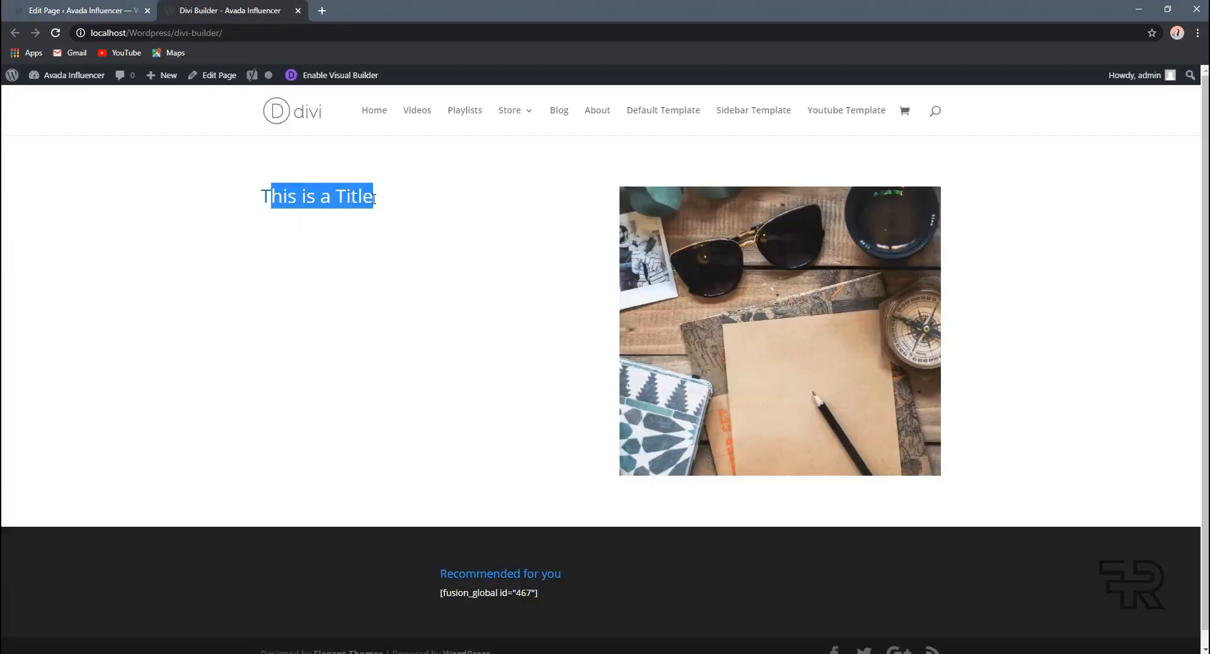
left_click(386, 206)
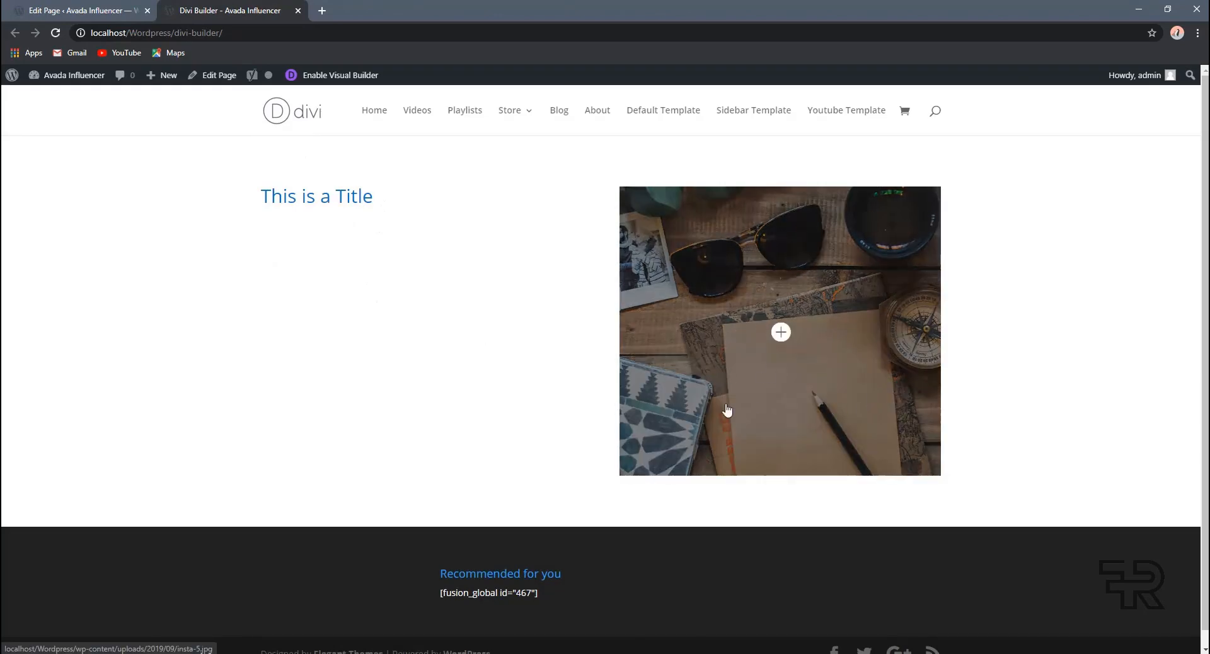
Step: Check the image's hover overlay and lightbox, close the lightbox and return to the page editor
left_click(781, 332)
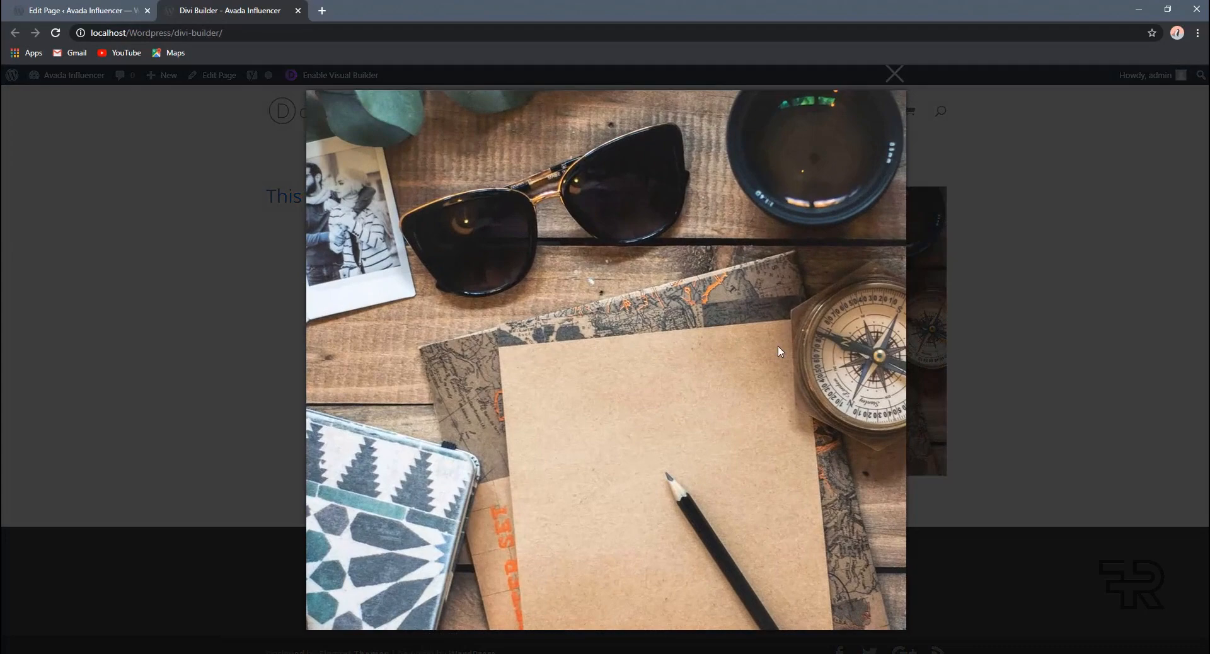
left_click(895, 73)
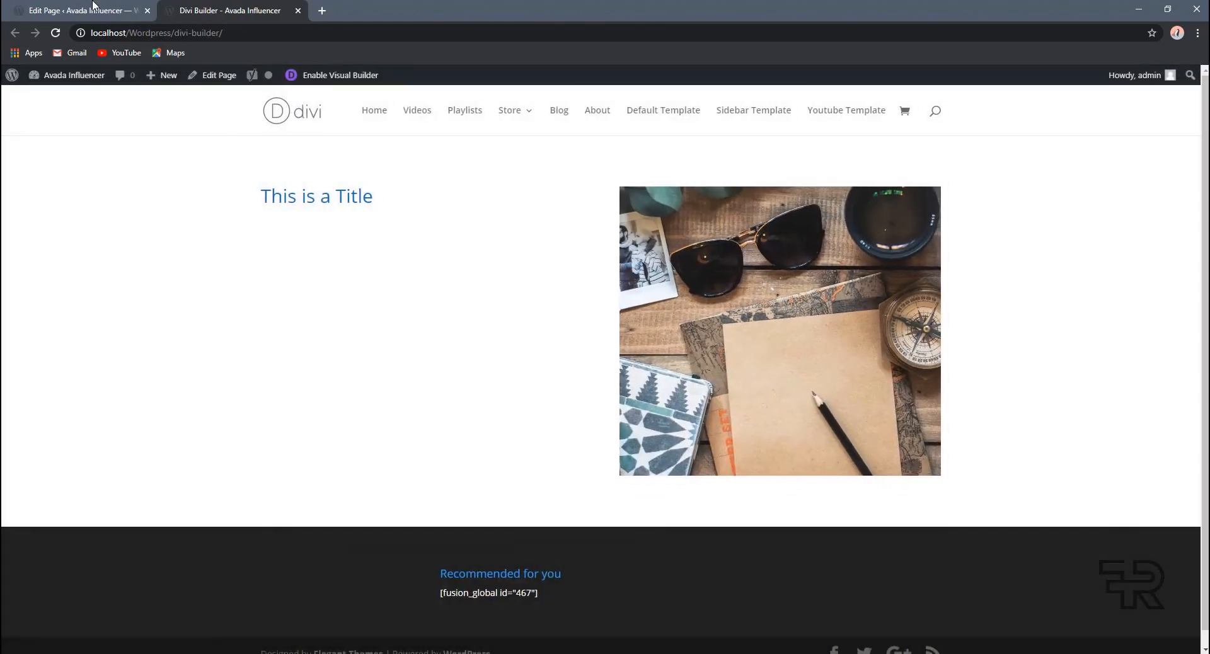
left_click(94, 9)
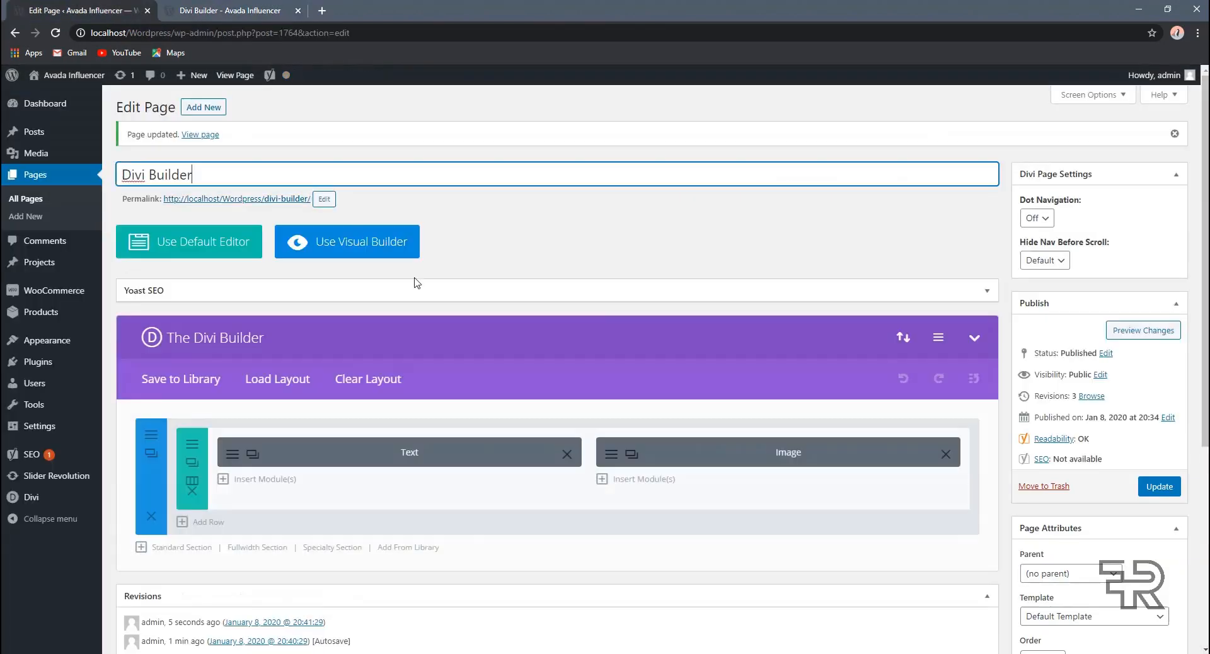
Step: Insert an Accordion module below the Text module in the first column
scroll(413, 302, "down", 3)
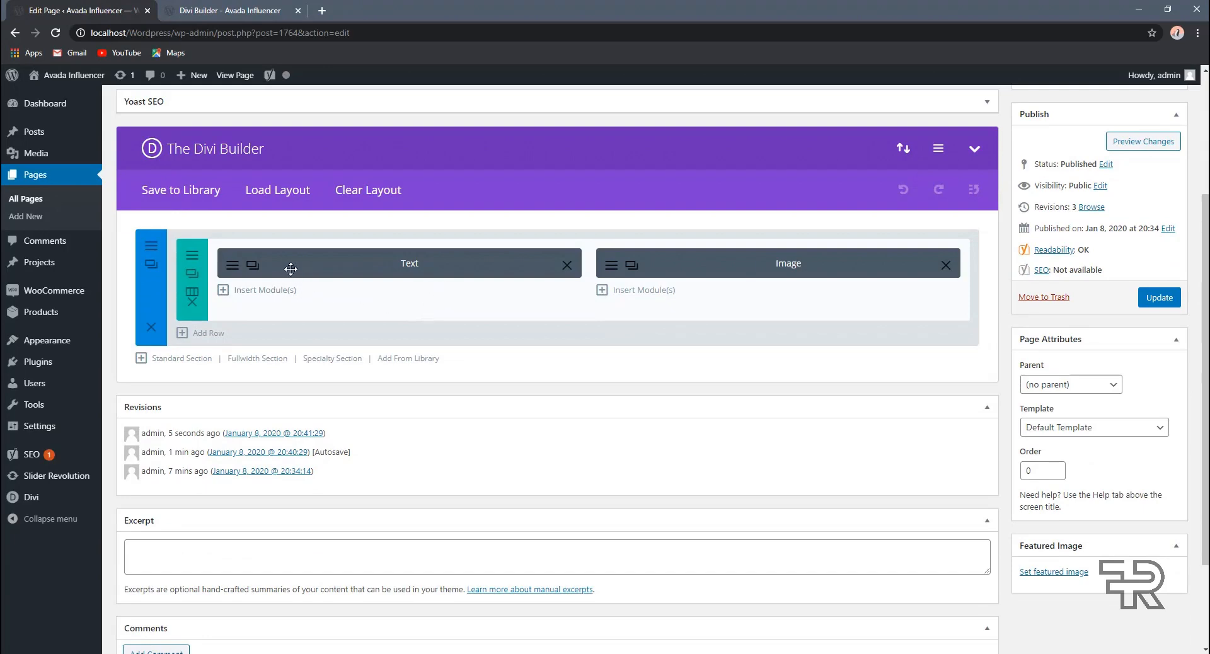
left_click(268, 291)
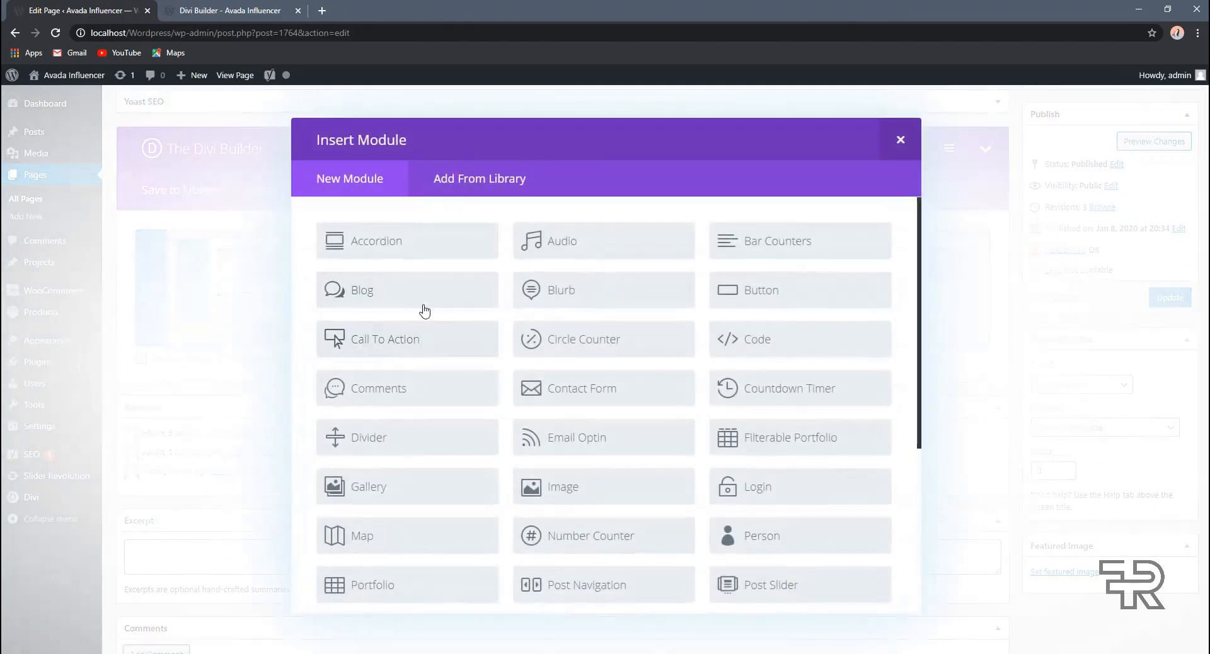
left_click(440, 247)
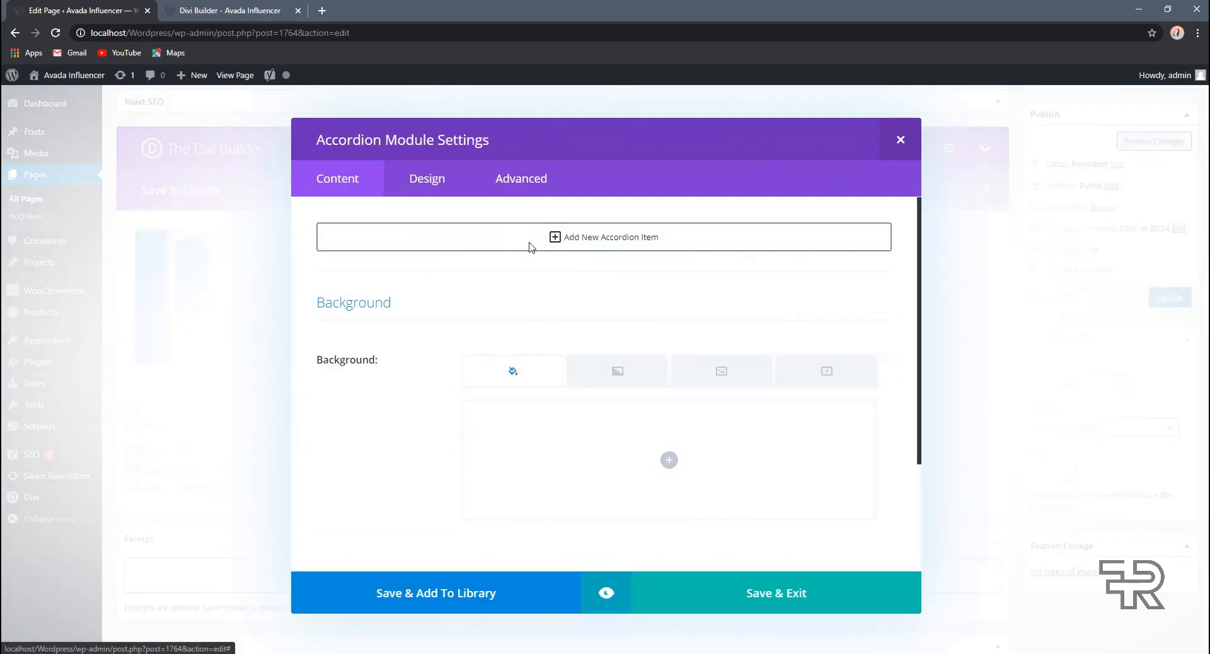
Step: Add an accordion item titled "Accordion" with the content "Text for the Accordion" and save it
left_click(530, 242)
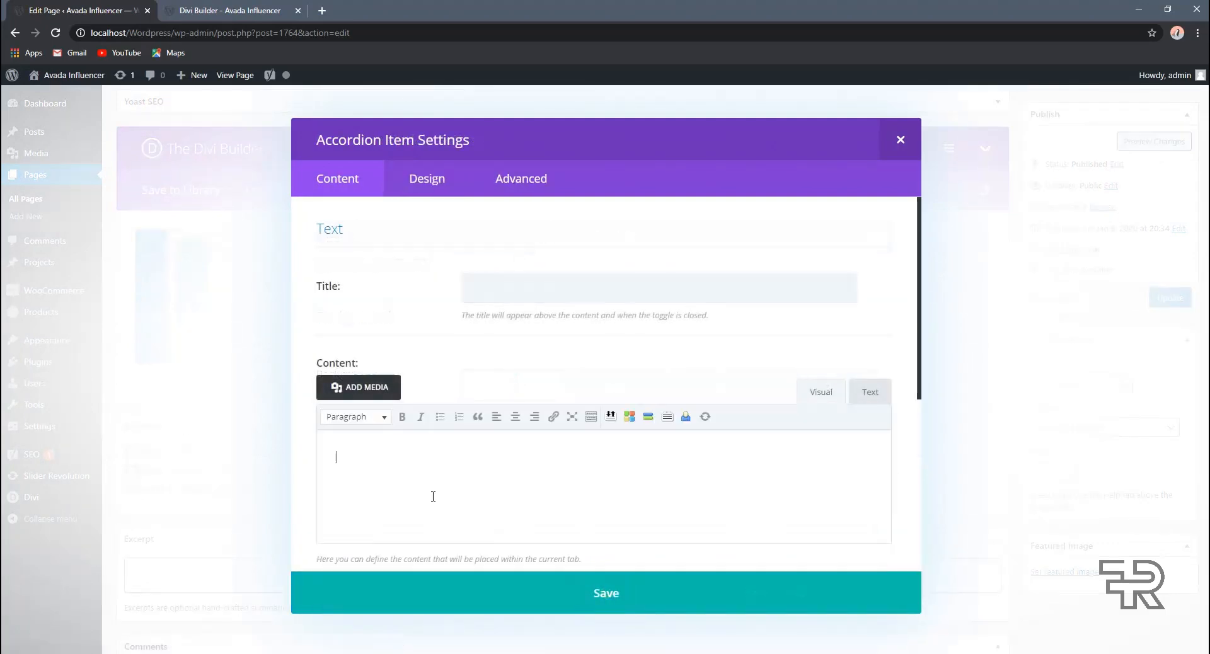
left_click(527, 289)
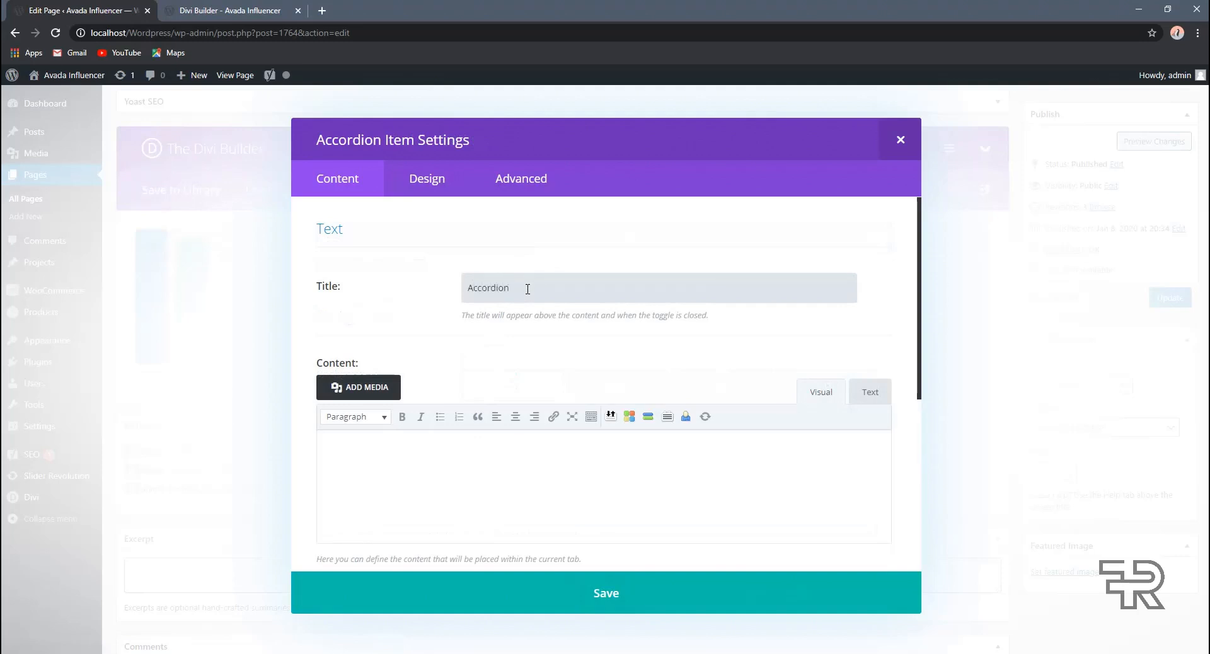
key("Tab")
key("Tab")
key("Tab")
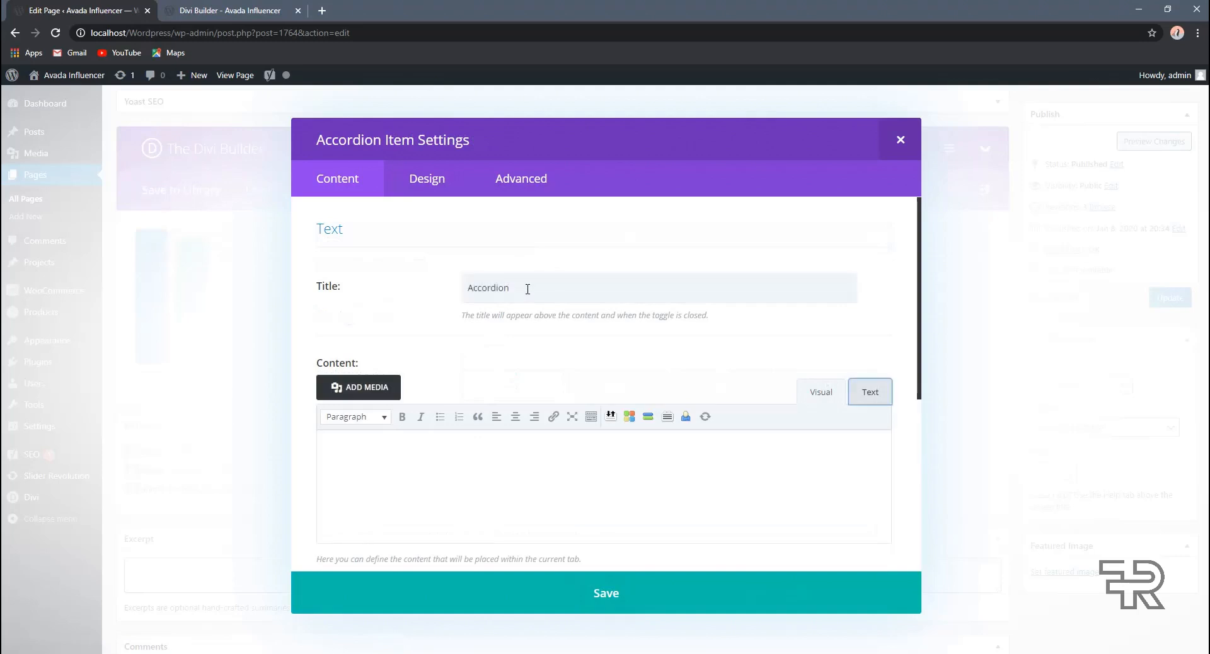
left_click(470, 452)
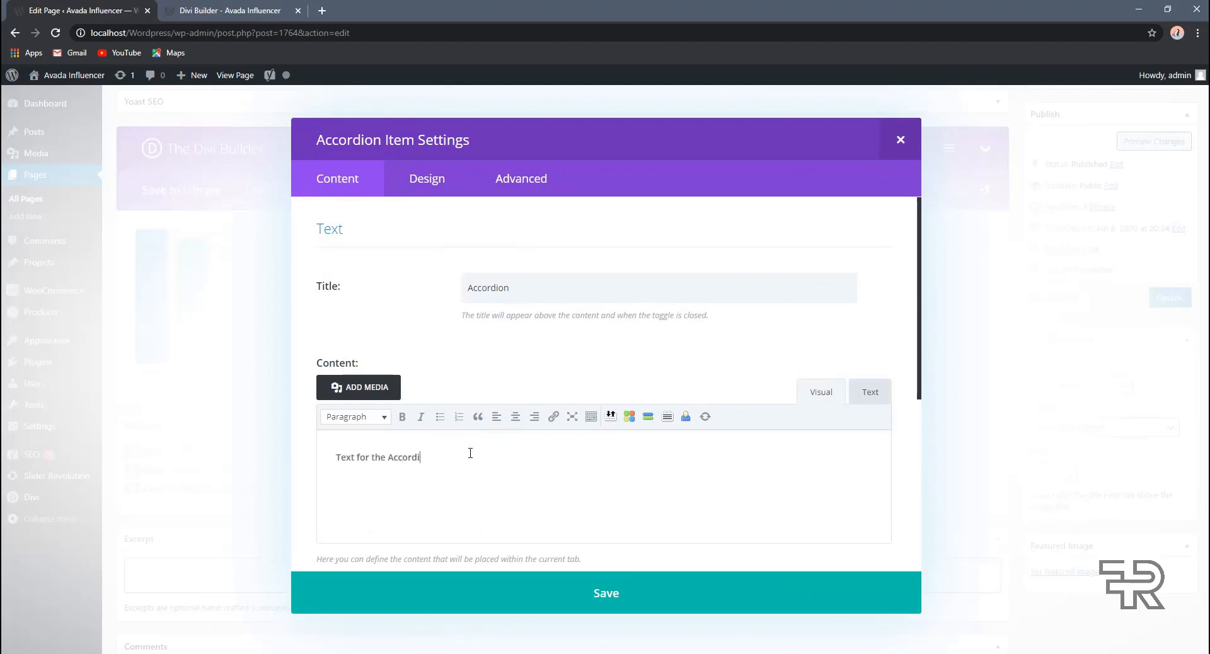
scroll(586, 540, "down", 5)
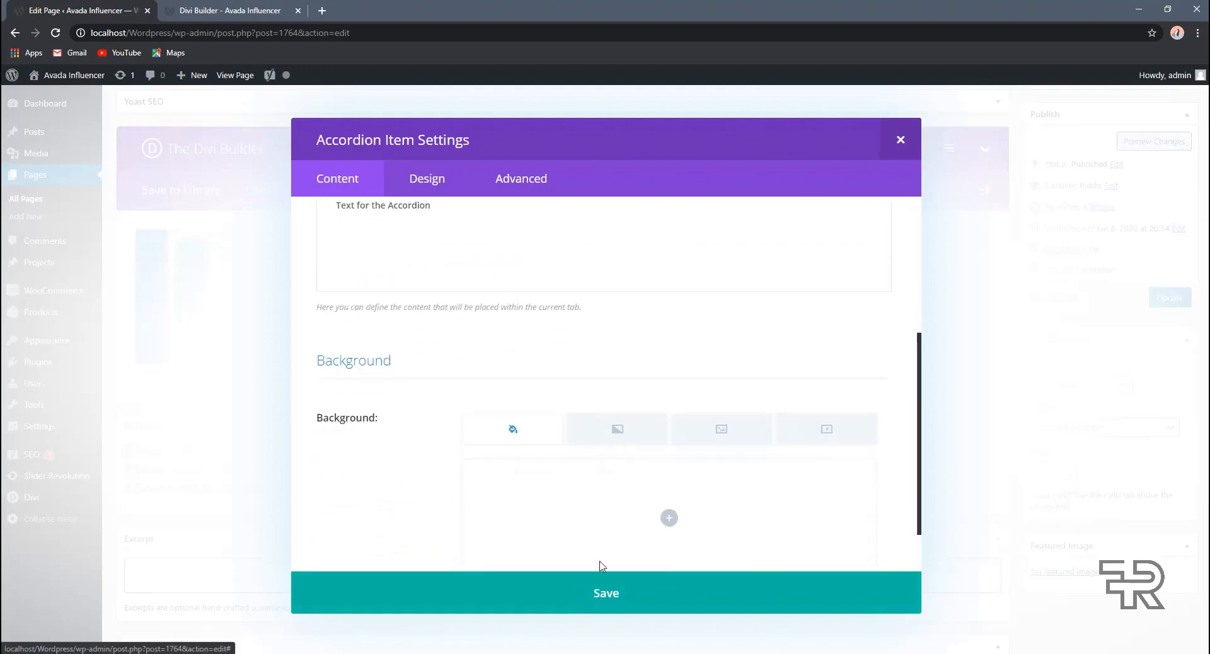
left_click(617, 606)
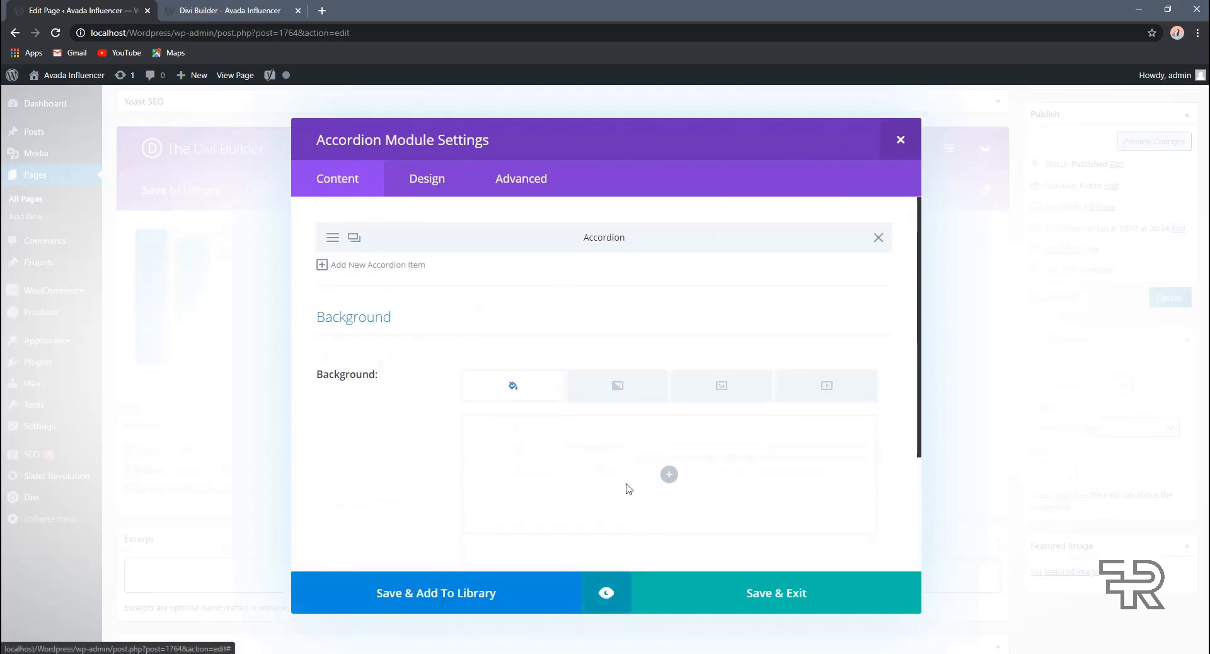
left_click(376, 266)
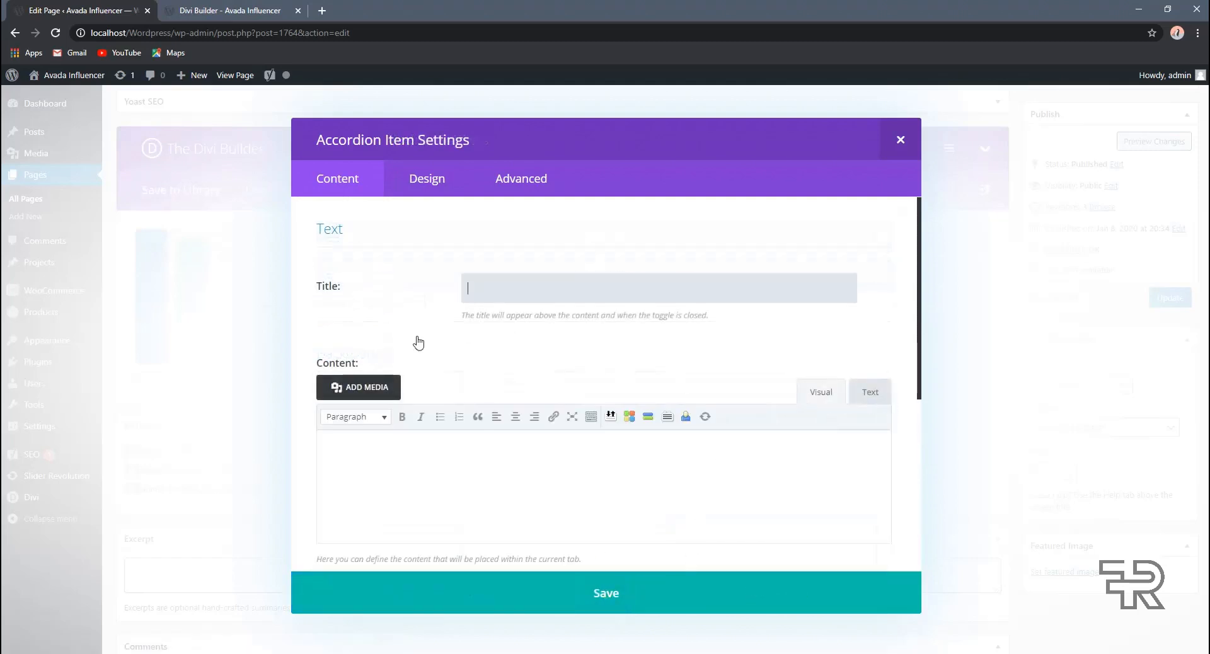
left_click(900, 139)
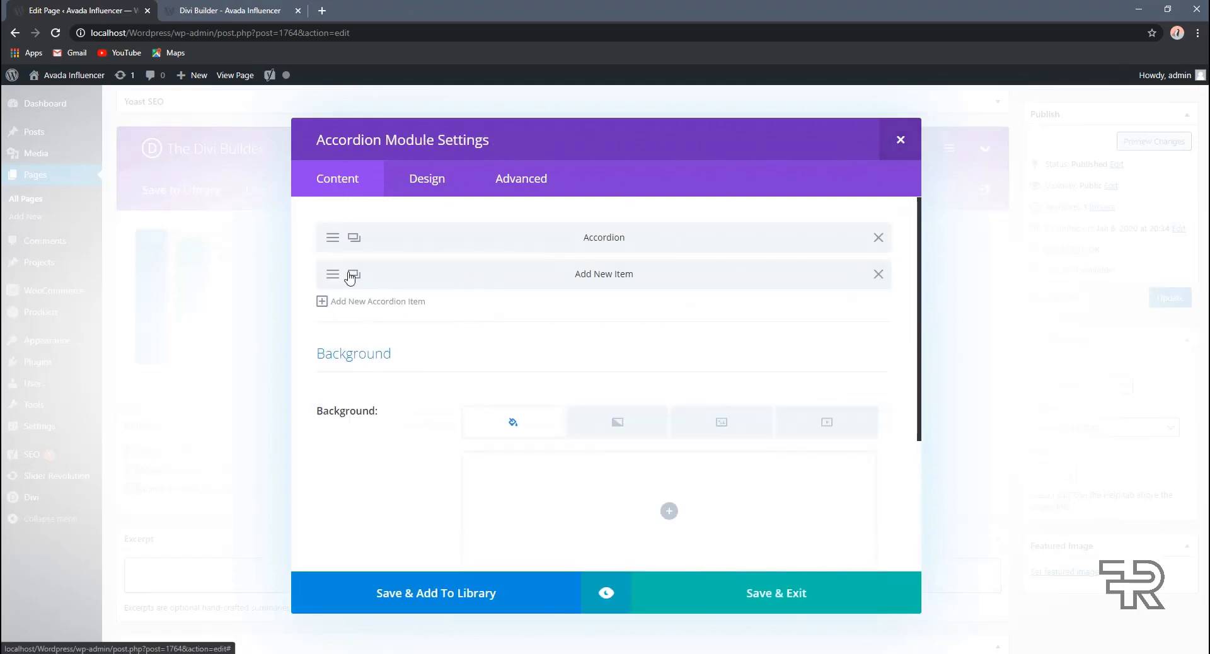
left_click(878, 273)
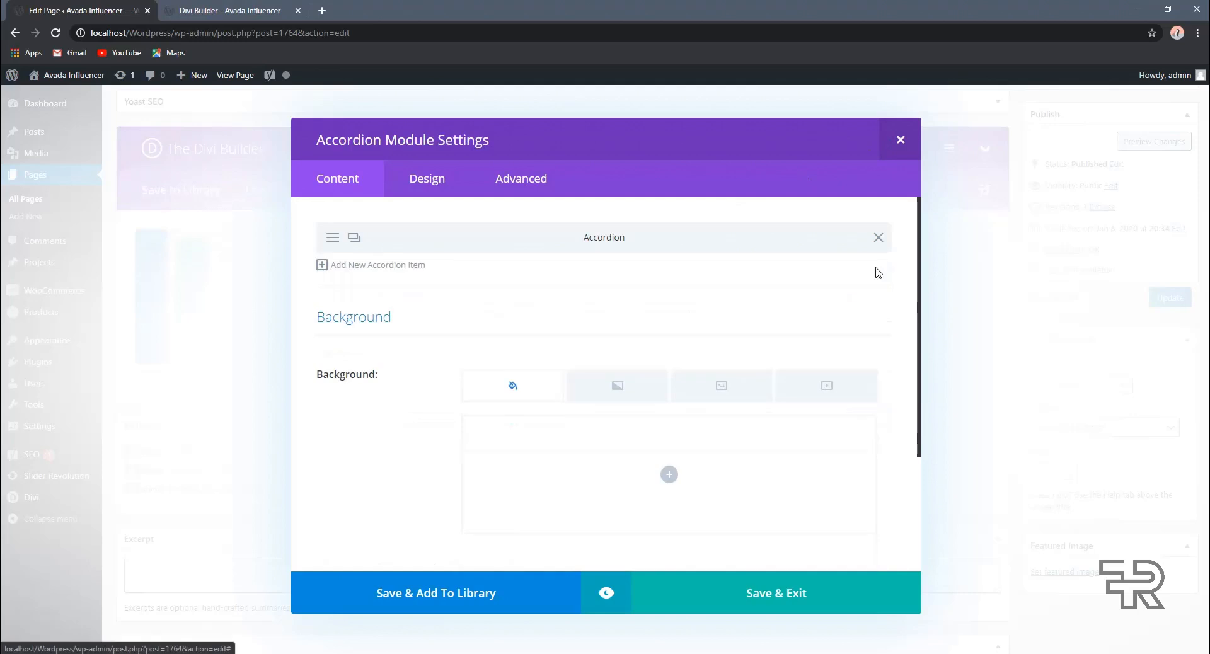
Step: Duplicate the accordion item twice and look over the module's background and admin label options
left_click(353, 238)
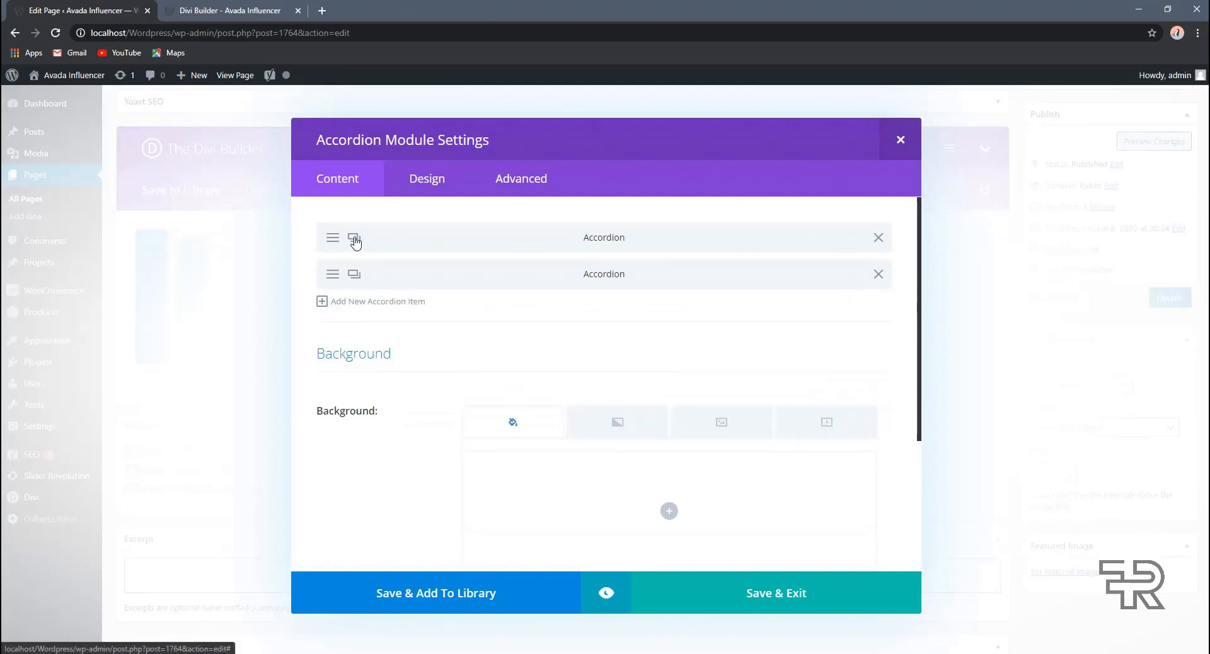
left_click(354, 275)
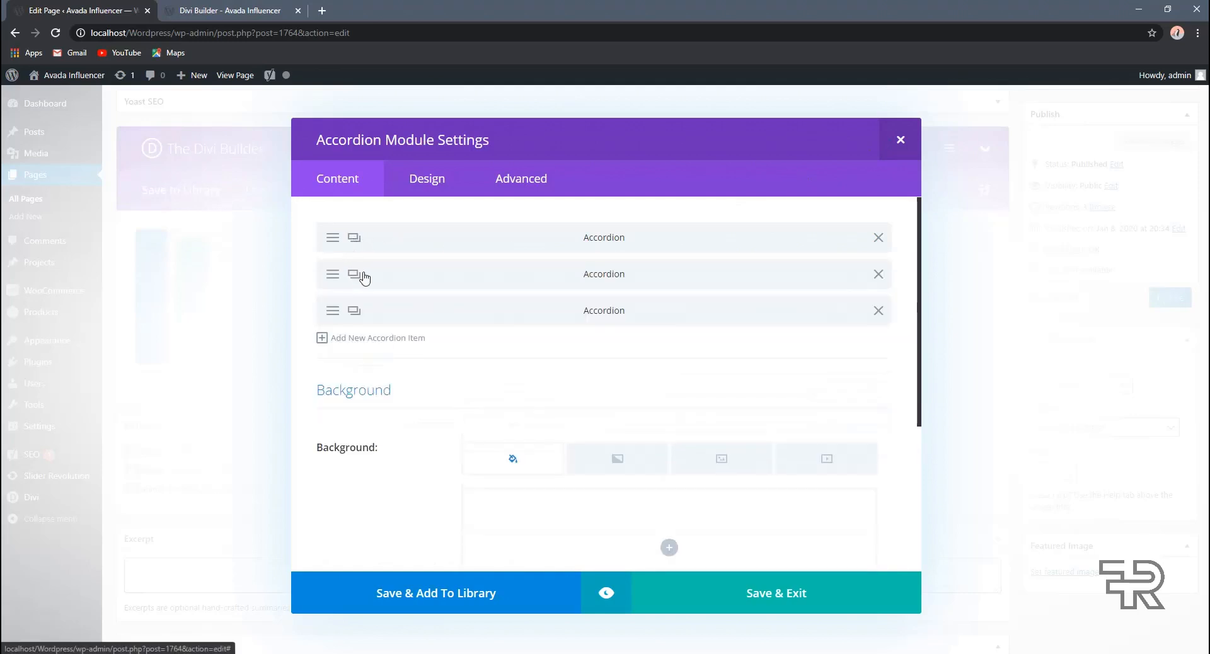
scroll(441, 359, "down", 2)
scroll(408, 320, "down", 2)
scroll(406, 334, "up", 3)
scroll(410, 353, "down", 2)
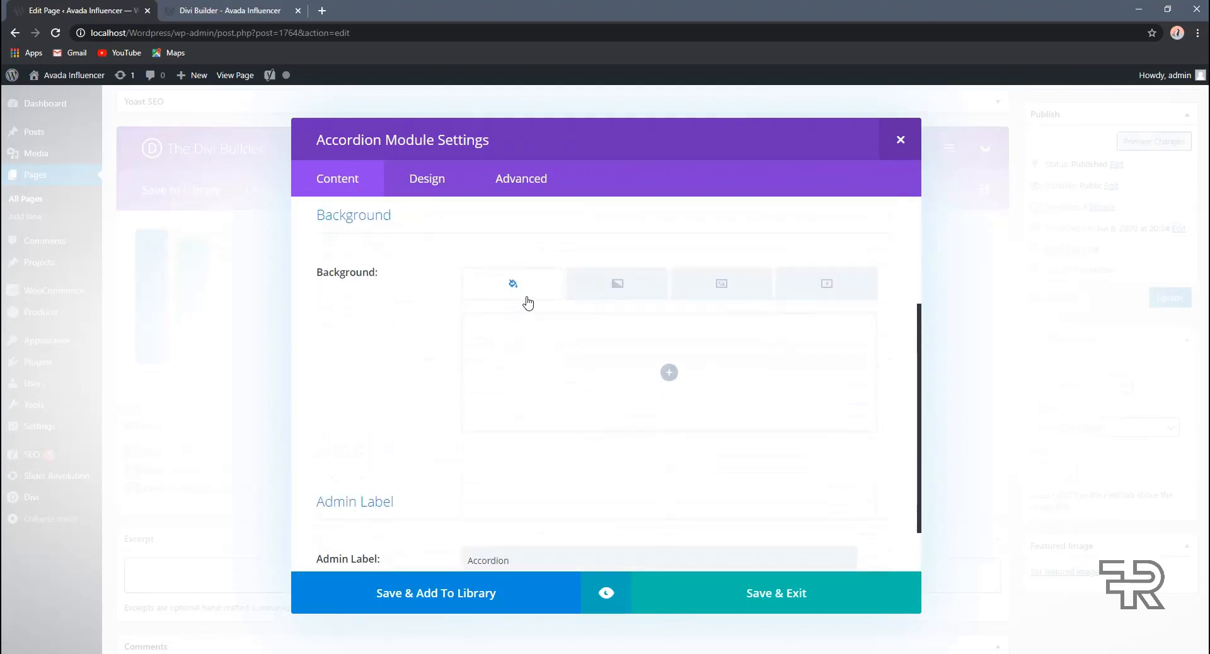
scroll(450, 387, "down", 1)
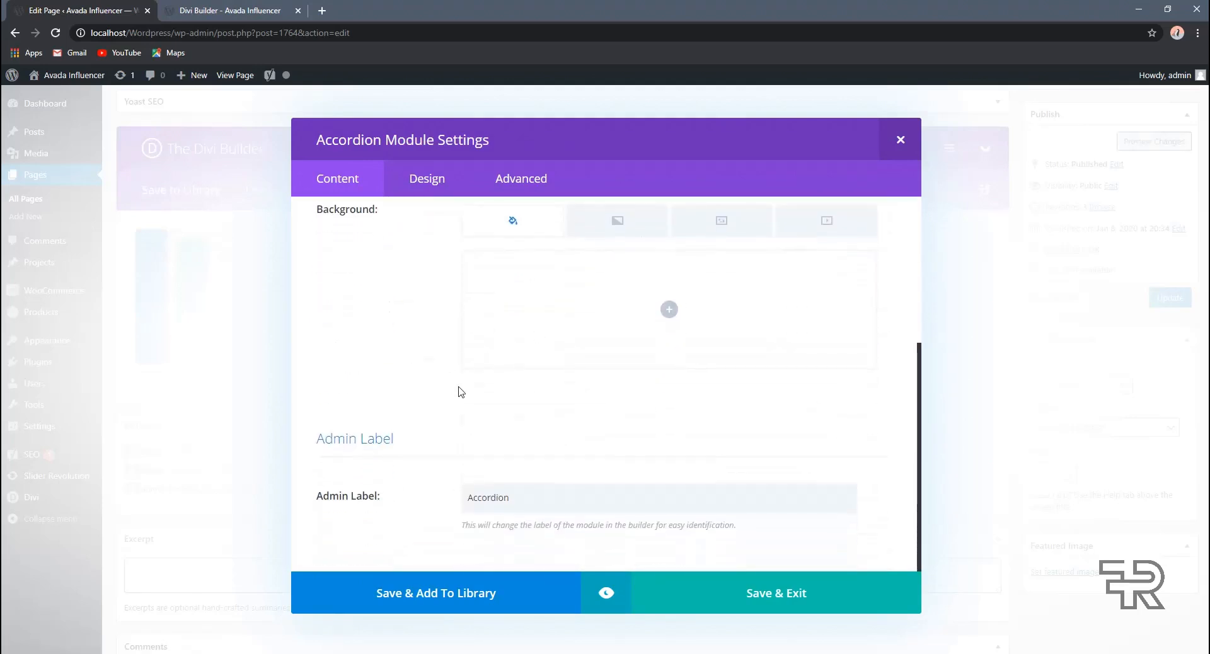
Step: Examine the Accordion module's design options for icon color, text, body text and toggle text
left_click(412, 186)
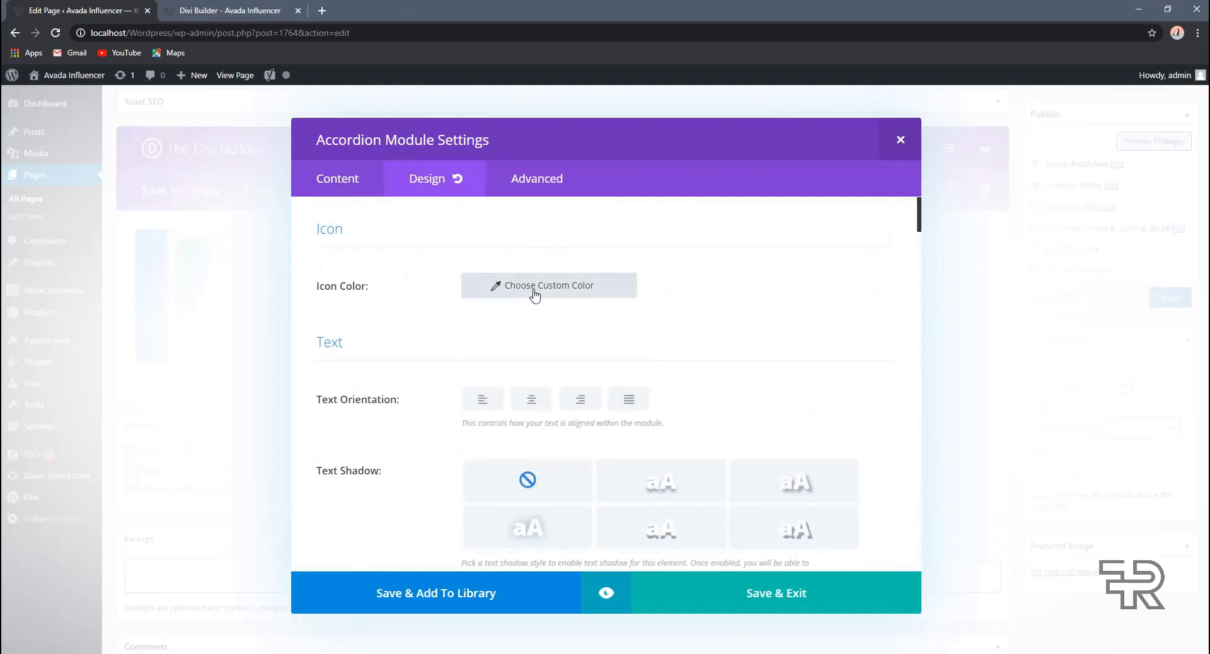
scroll(441, 334, "down", 1)
scroll(453, 328, "down", 1)
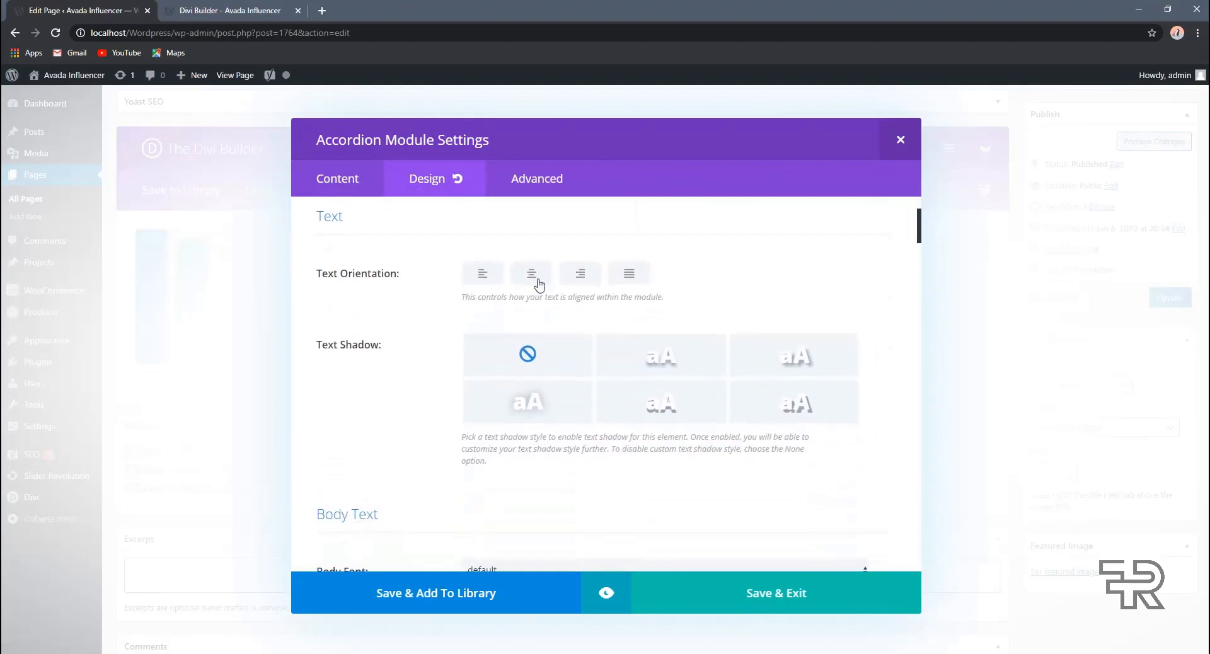
scroll(413, 326, "down", 5)
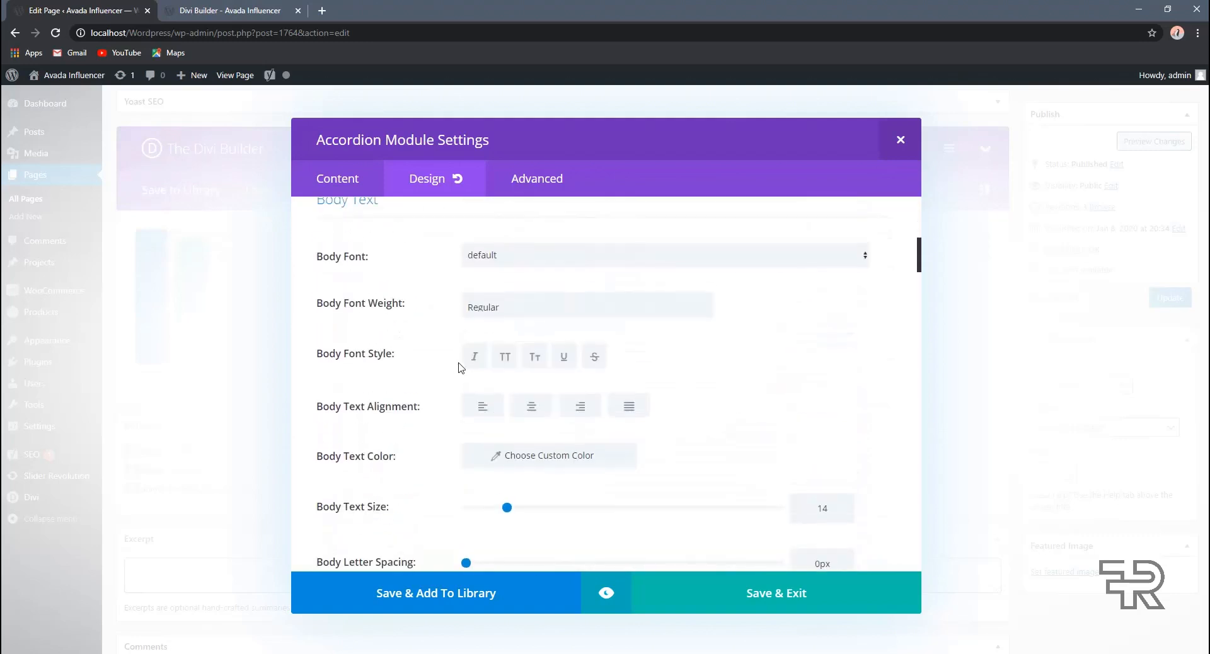
scroll(479, 306, "up", 1)
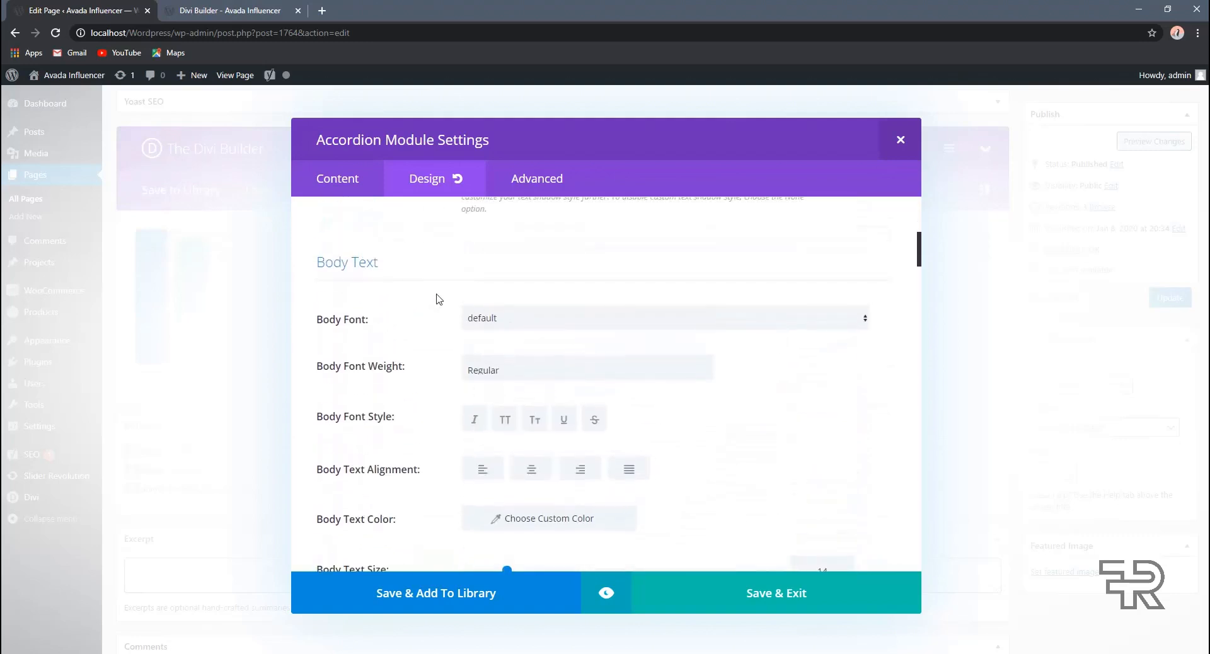
scroll(470, 360, "down", 14)
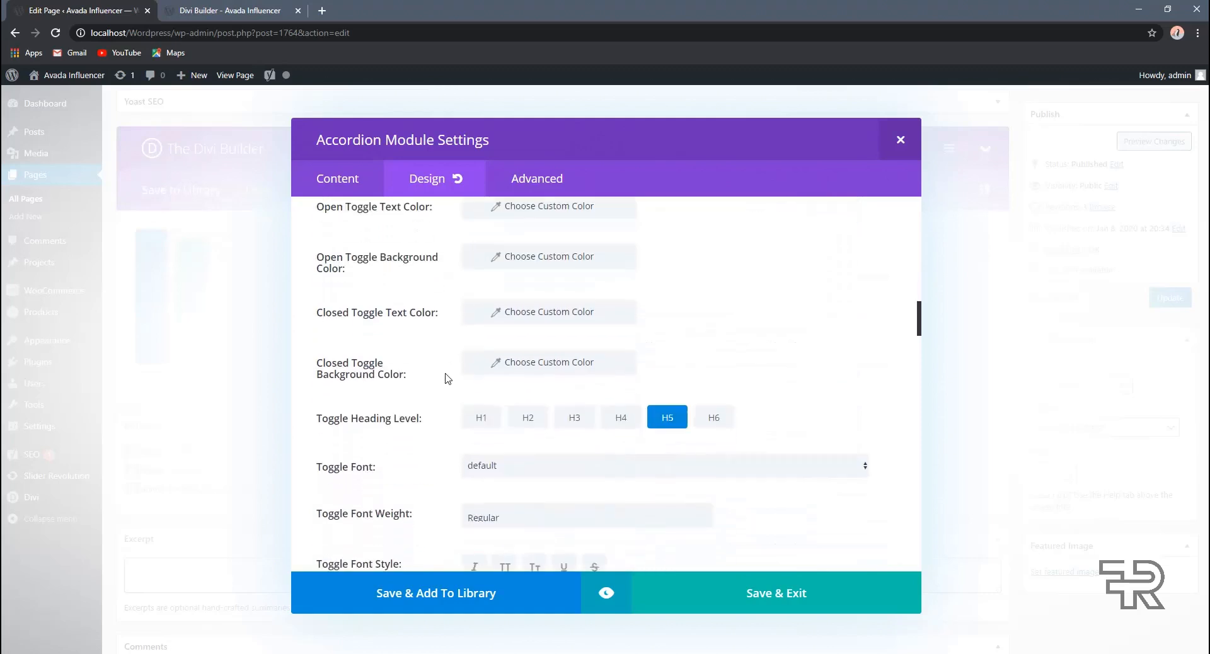
scroll(449, 378, "down", 6)
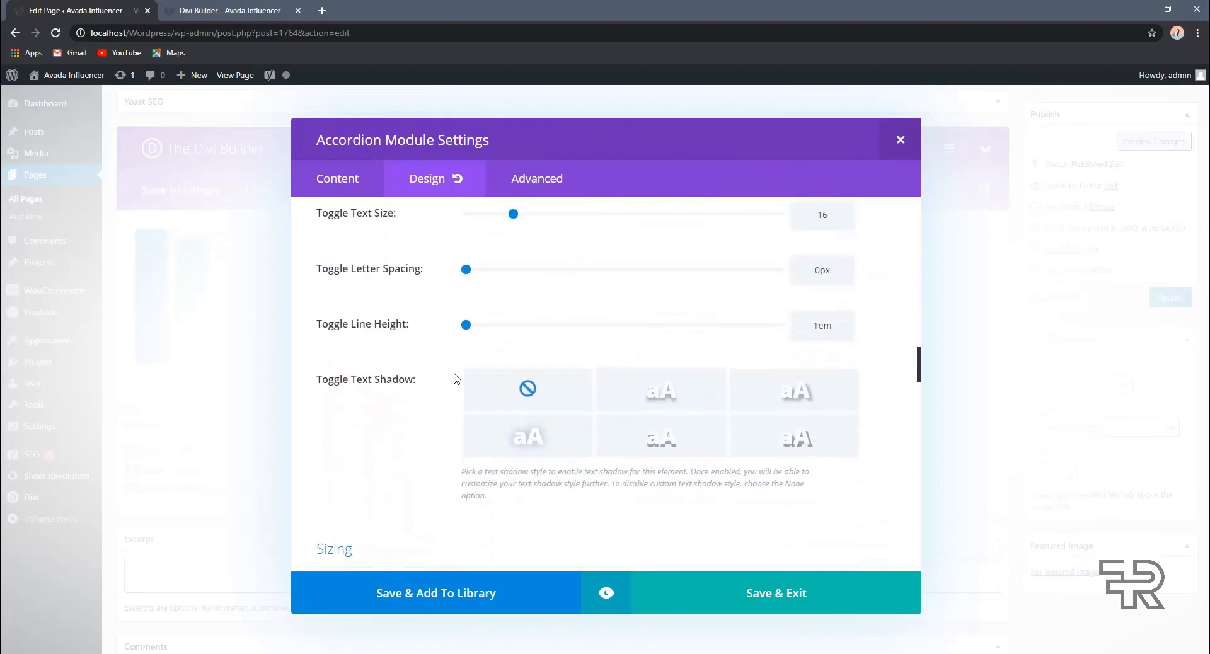
scroll(441, 390, "up", 9)
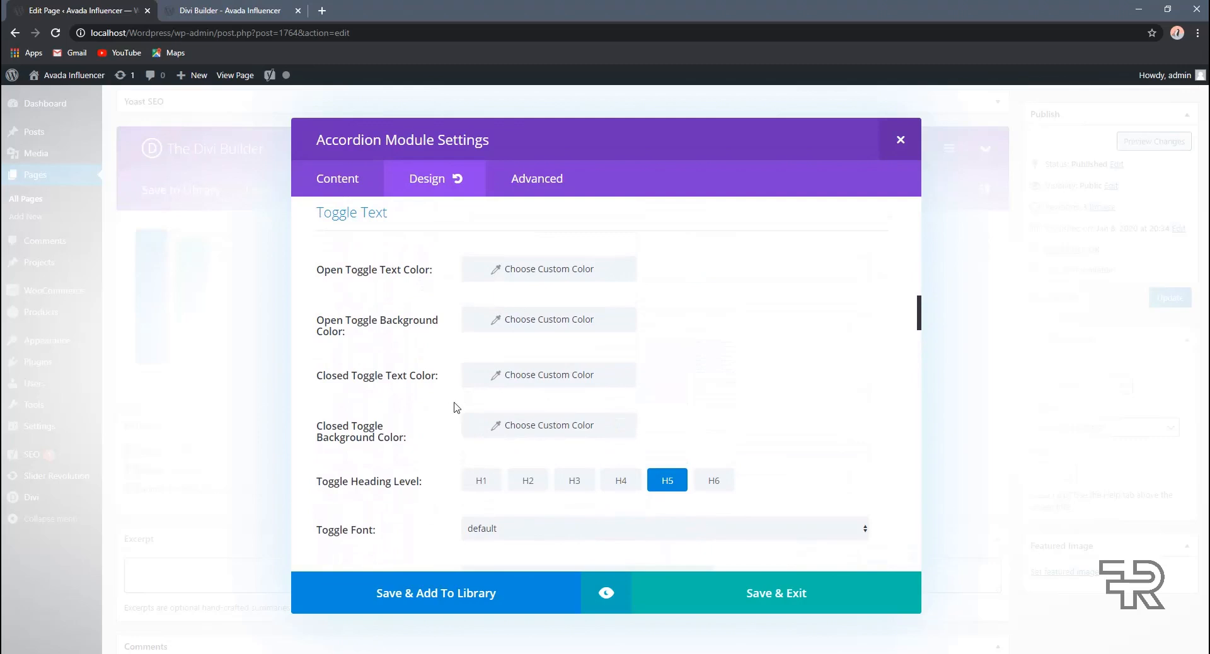
scroll(454, 385, "up", 3)
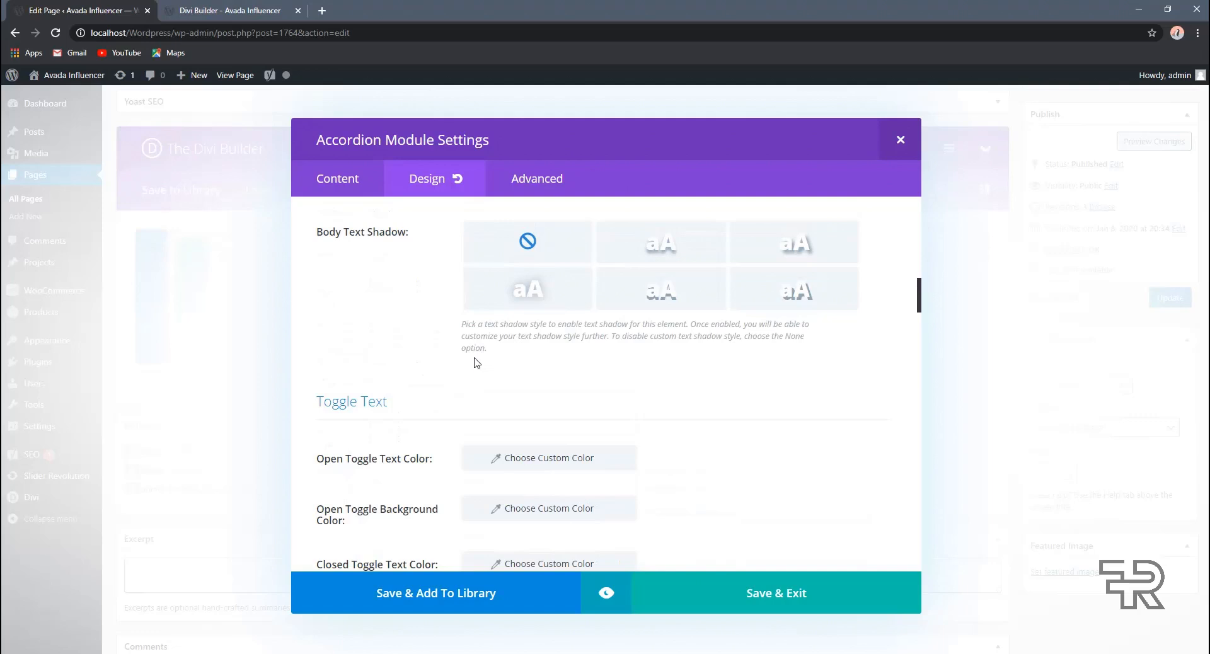
left_click(378, 175)
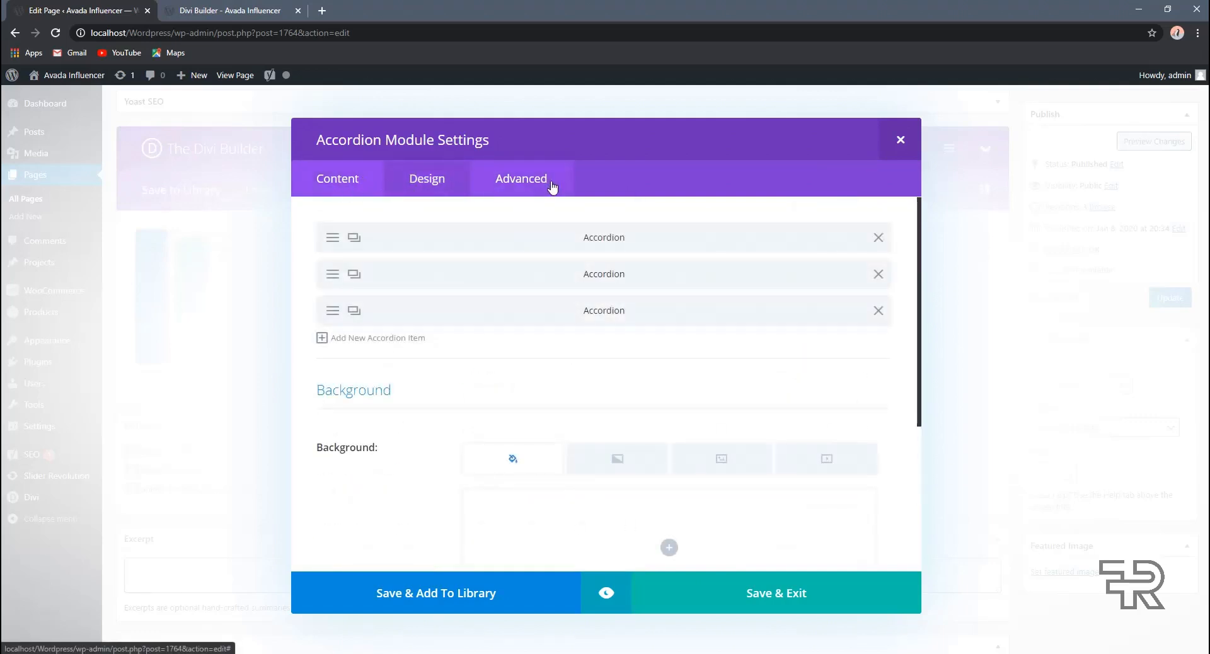
left_click(419, 181)
left_click(504, 183)
left_click(351, 184)
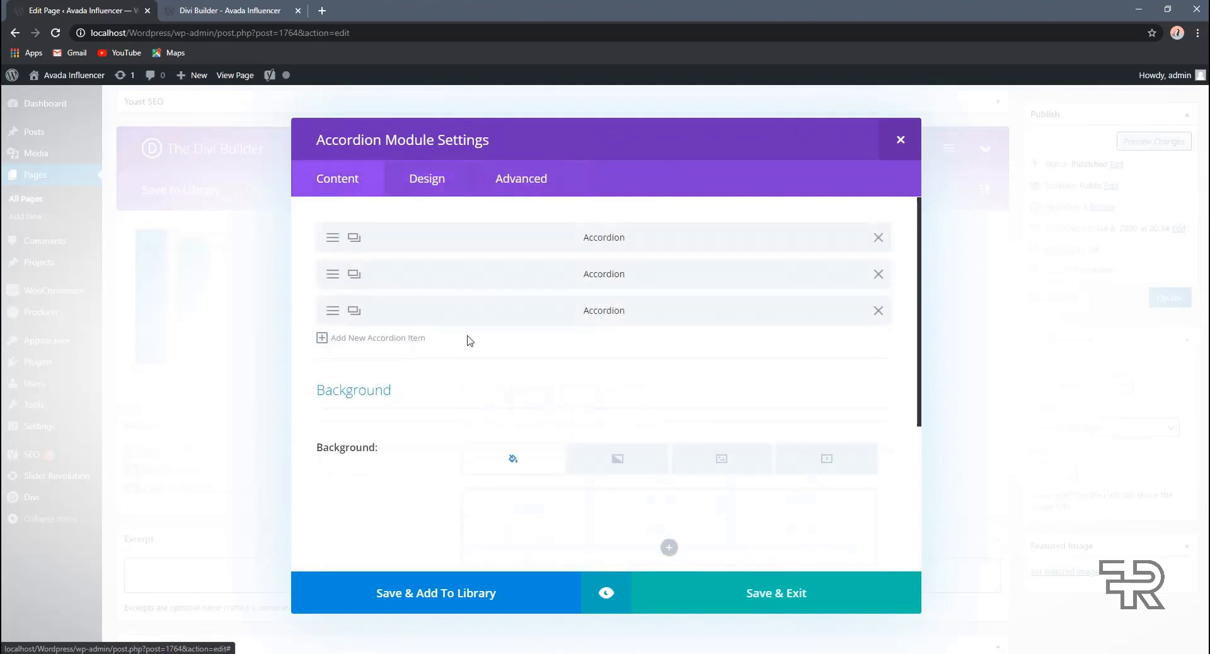
left_click(433, 192)
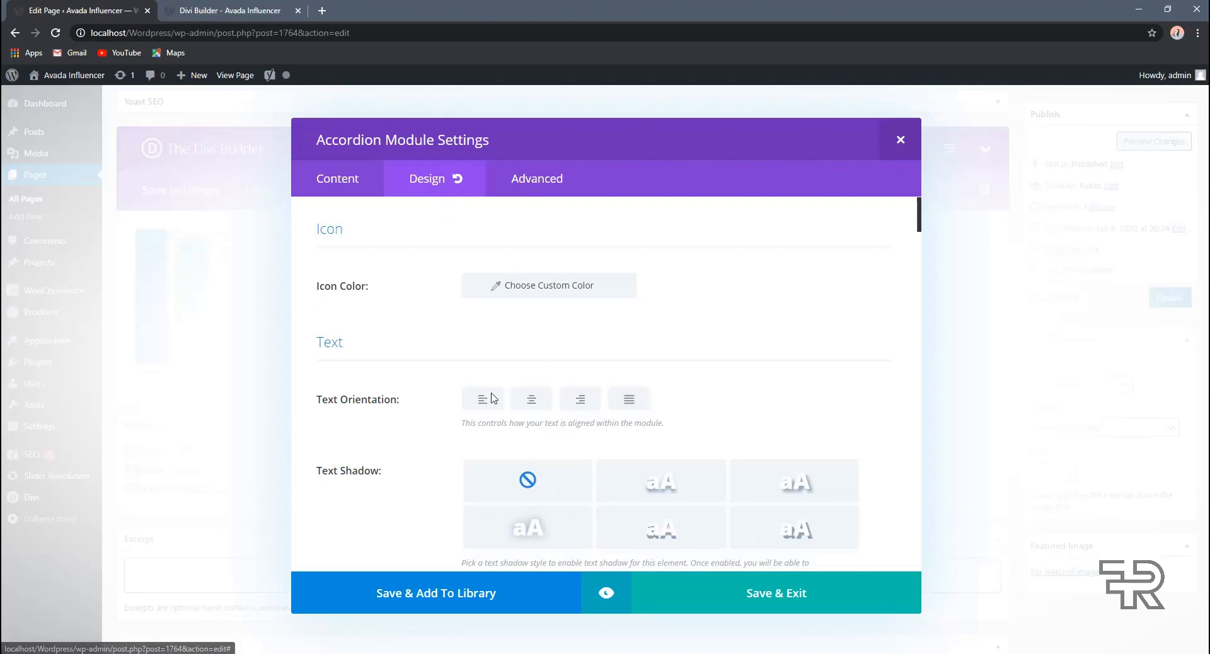
Step: Save the Accordion module's settings and update the page
left_click(677, 600)
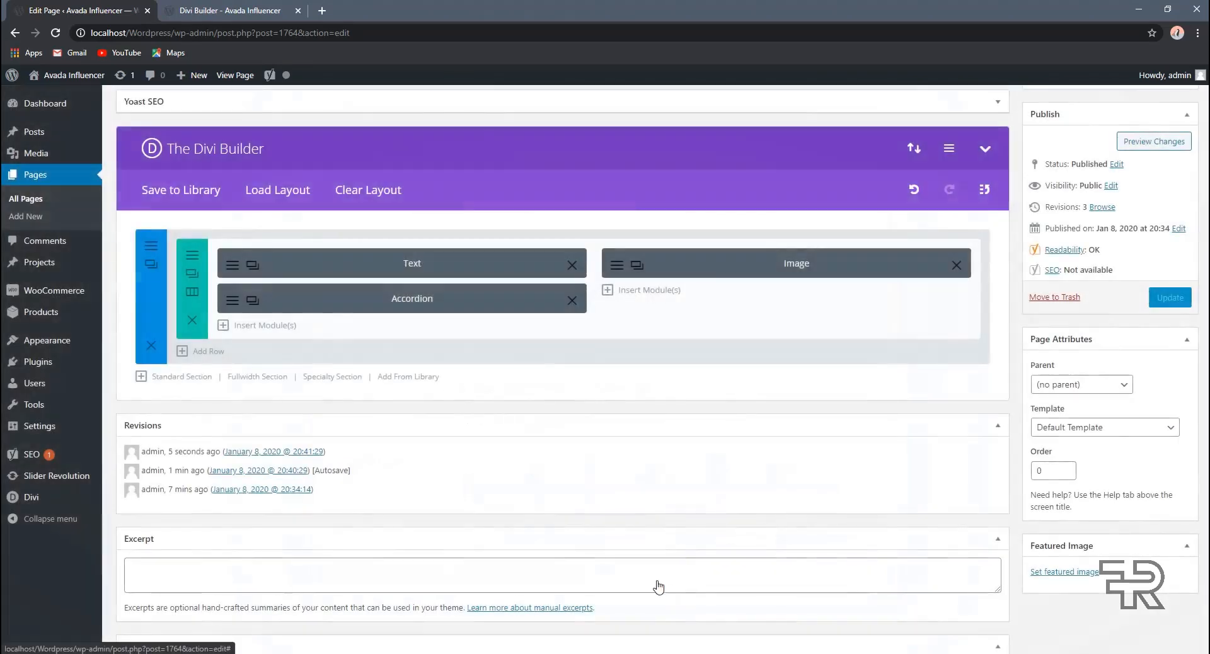
left_click(1151, 300)
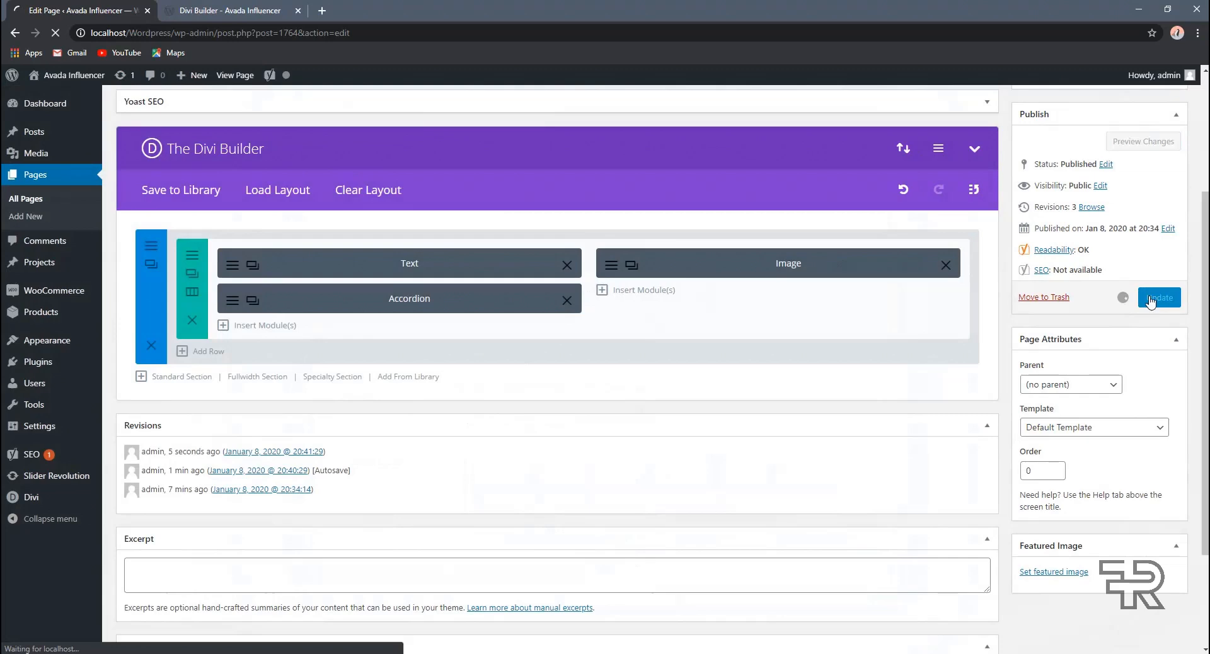
Step: Reload the published page, check that each accordion item opens and return to the page editor
left_click(243, 8)
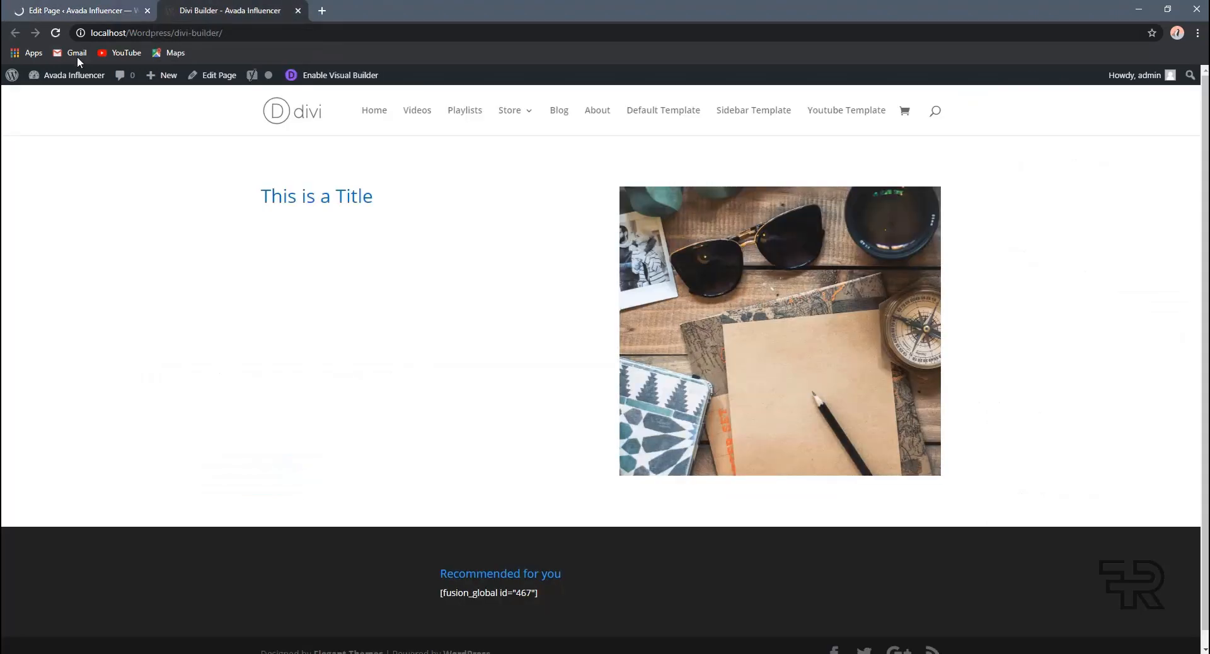
left_click(58, 33)
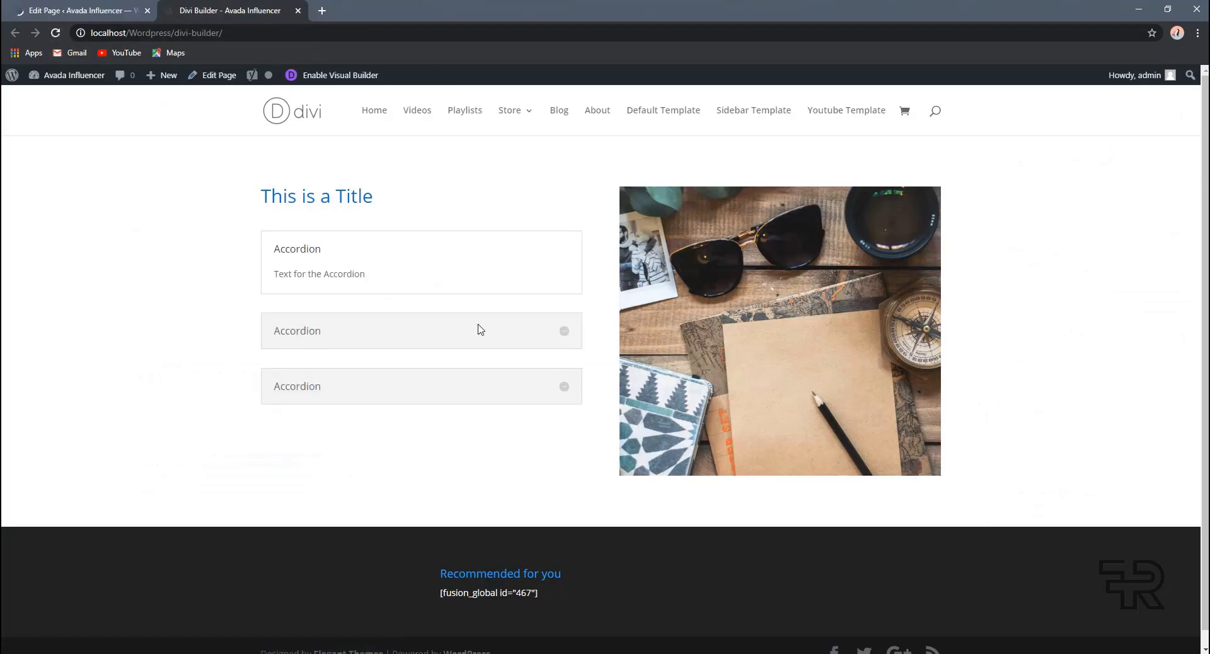
left_click(565, 331)
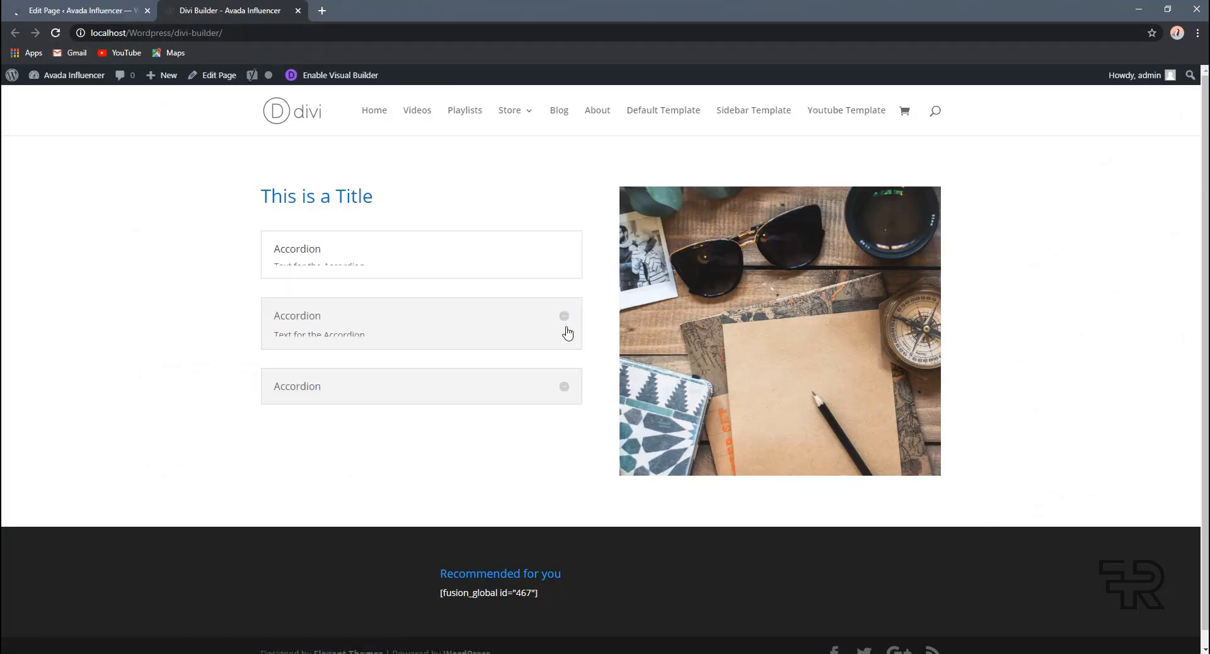
left_click(566, 390)
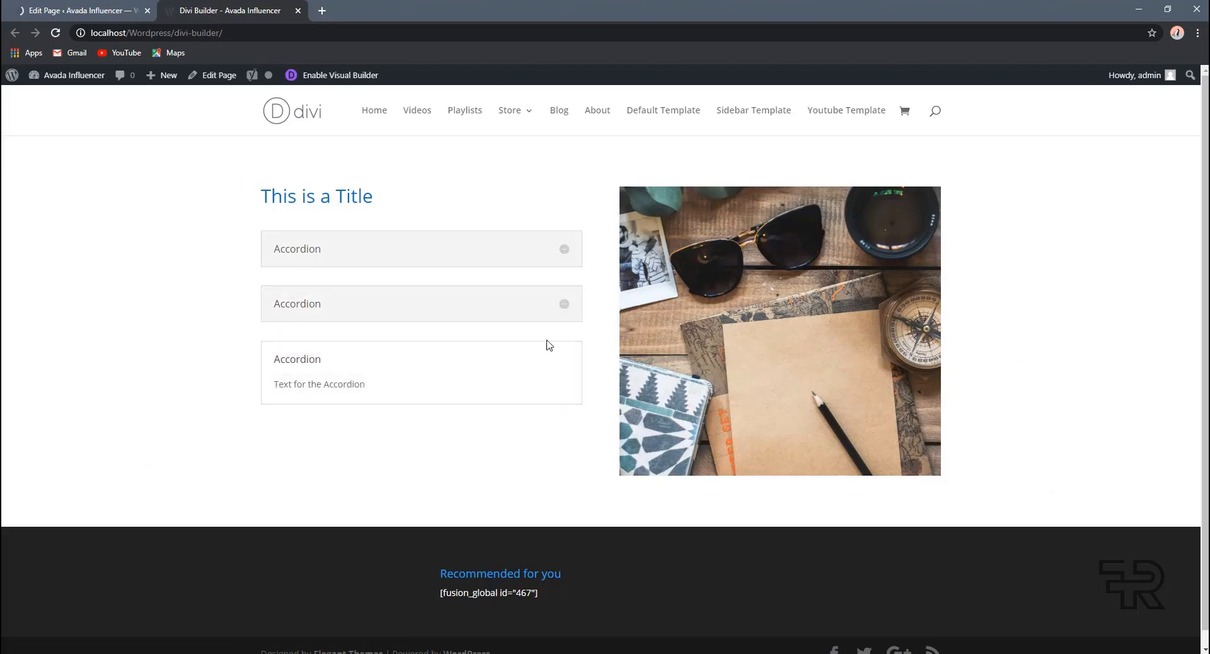
left_click(501, 260)
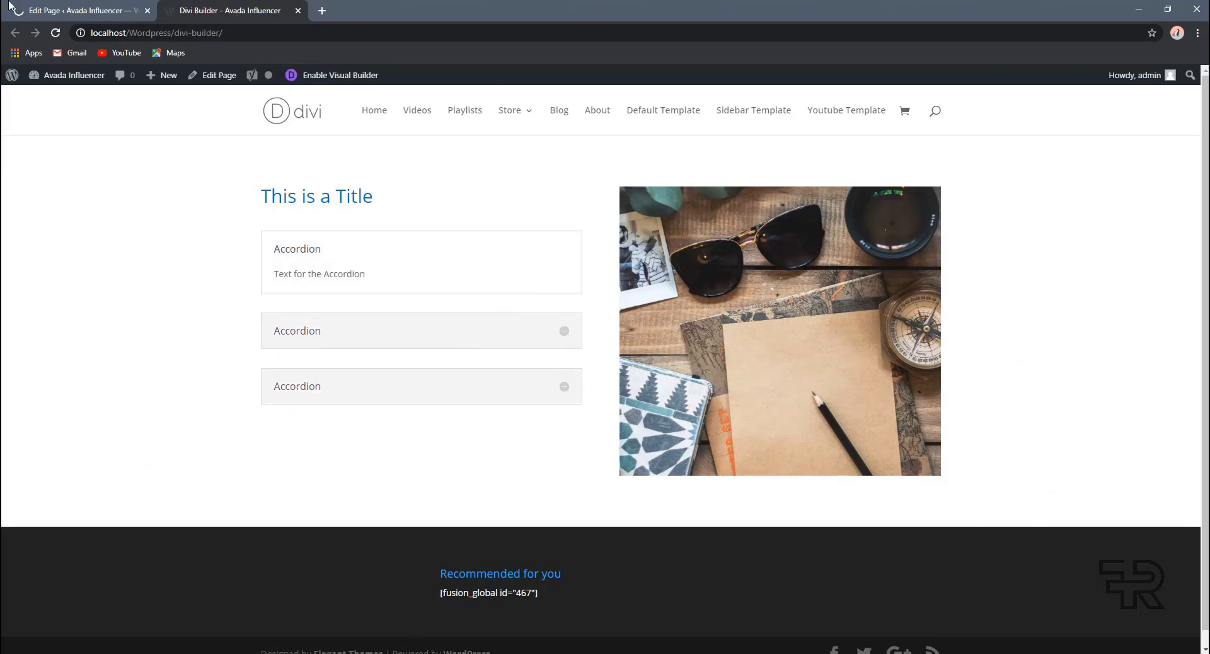
key("ctrl+Page_Up")
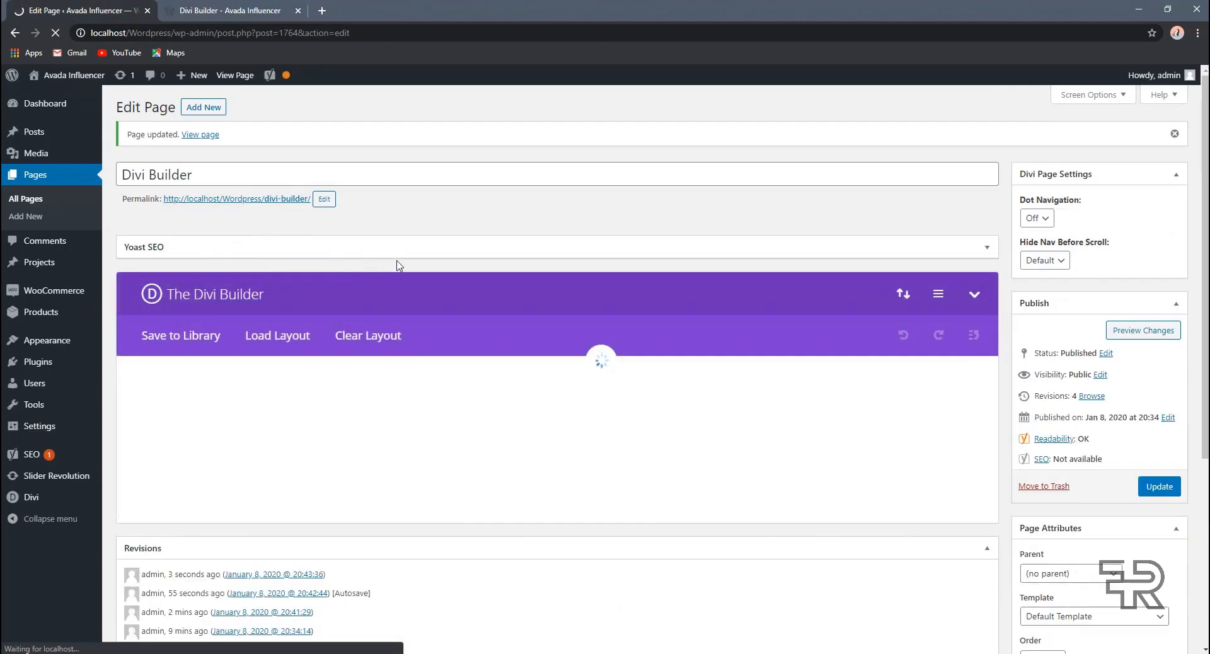
Step: Add a standard section below the existing one with a row containing a single full-width column
scroll(398, 268, "down", 1)
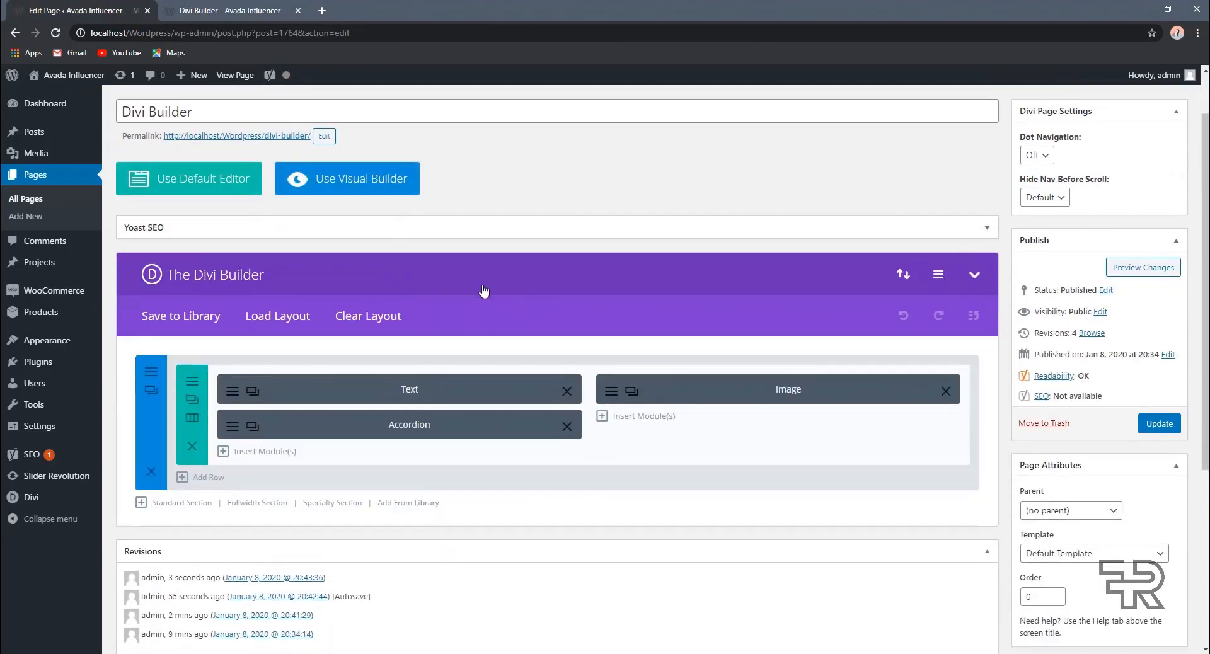
scroll(532, 288, "down", 1)
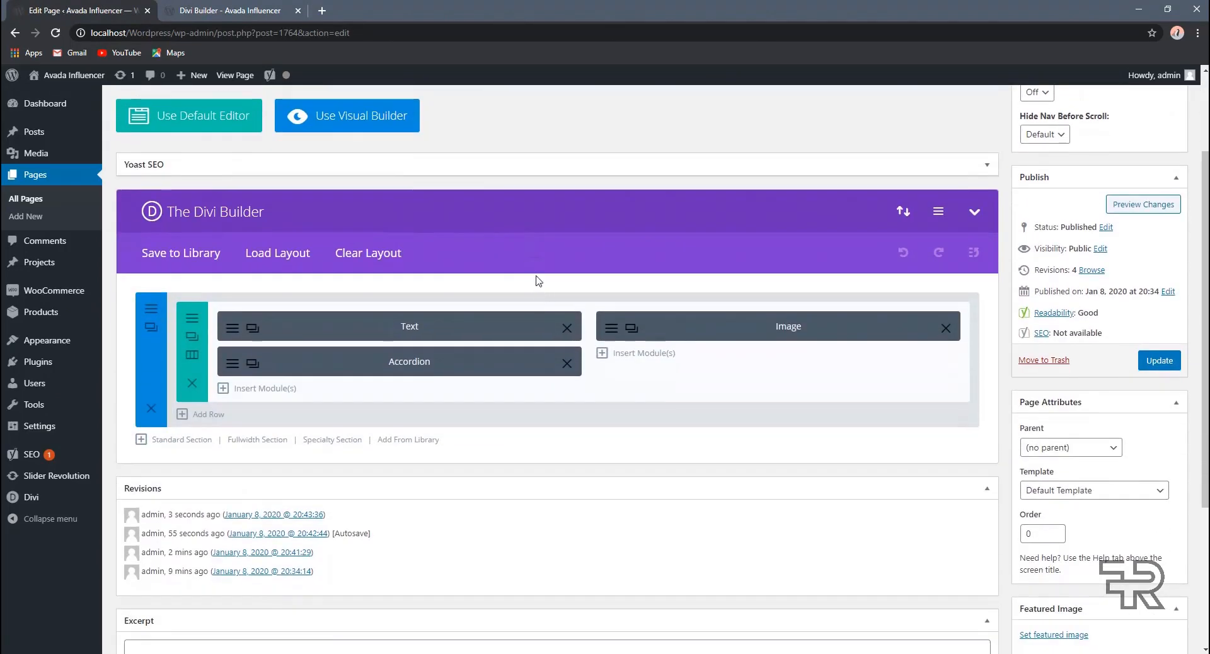
scroll(426, 266, "down", 2)
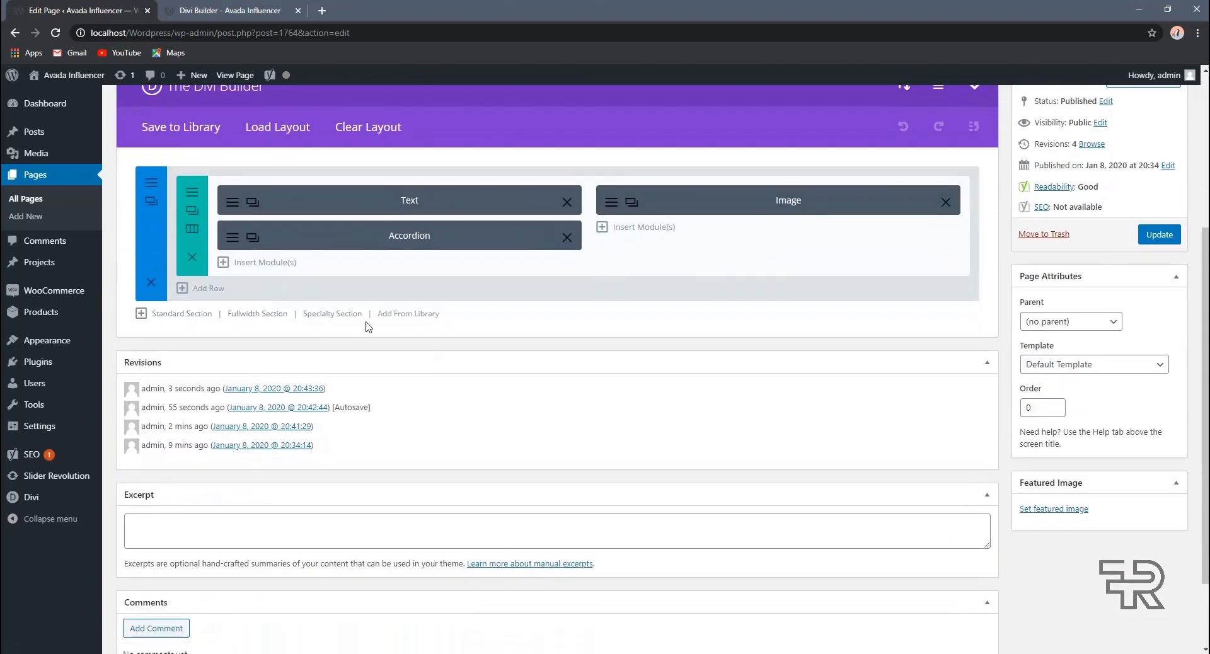
scroll(352, 327, "up", 2)
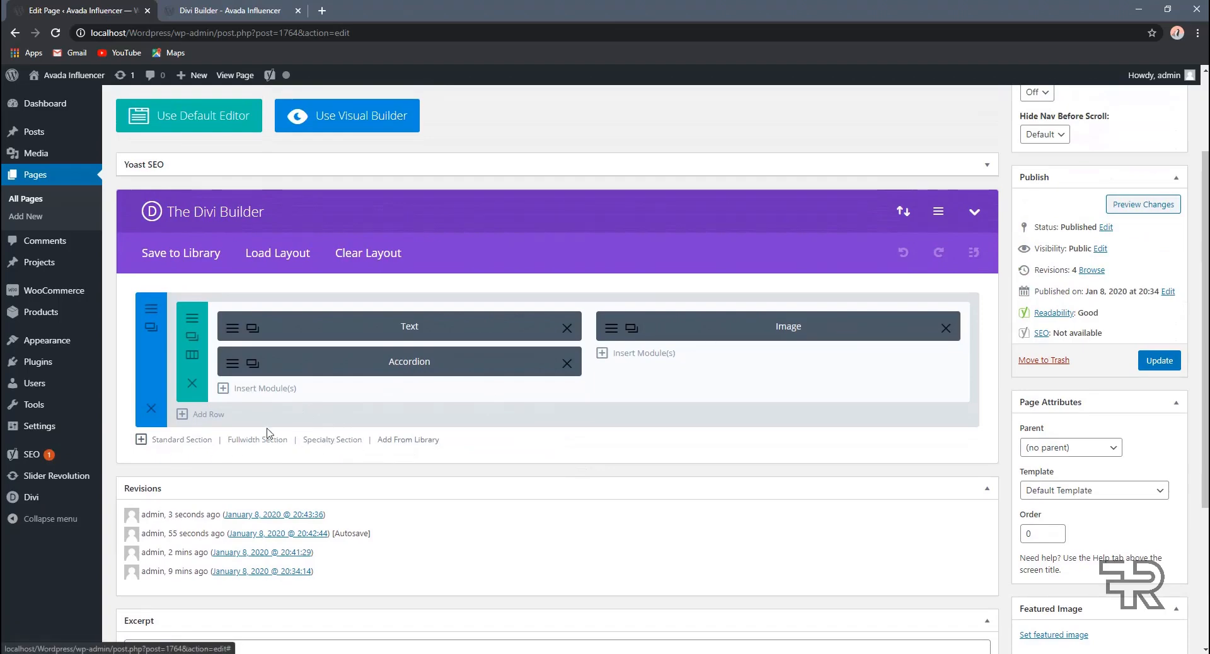
left_click(174, 441)
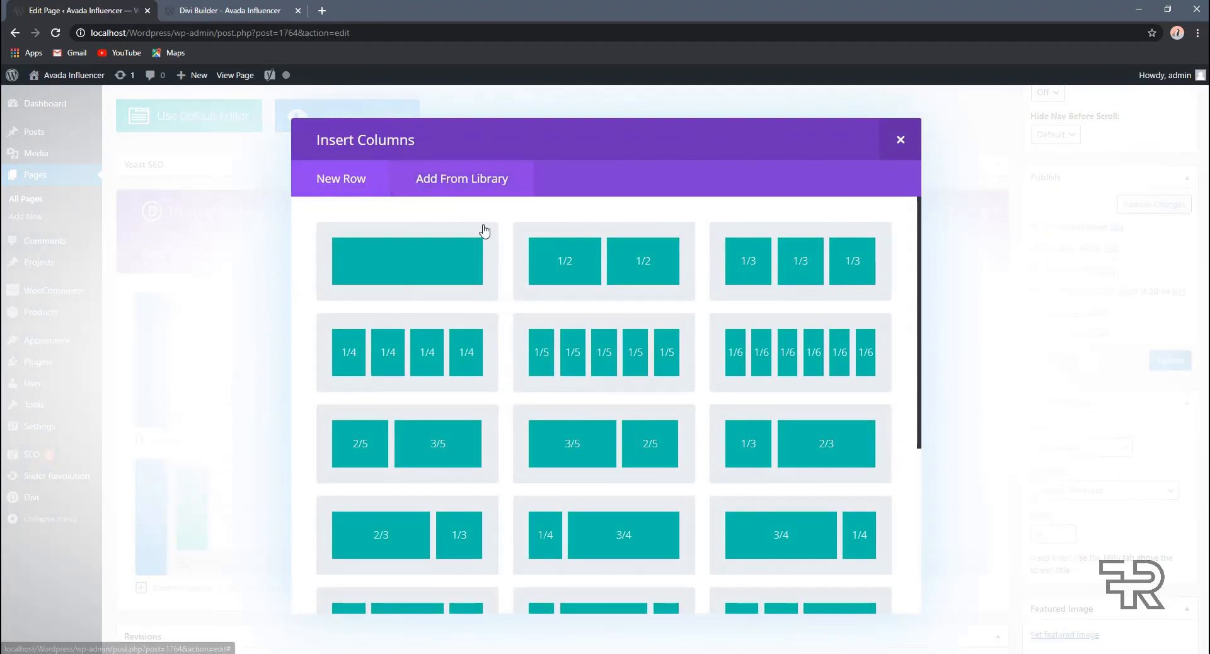
left_click(390, 273)
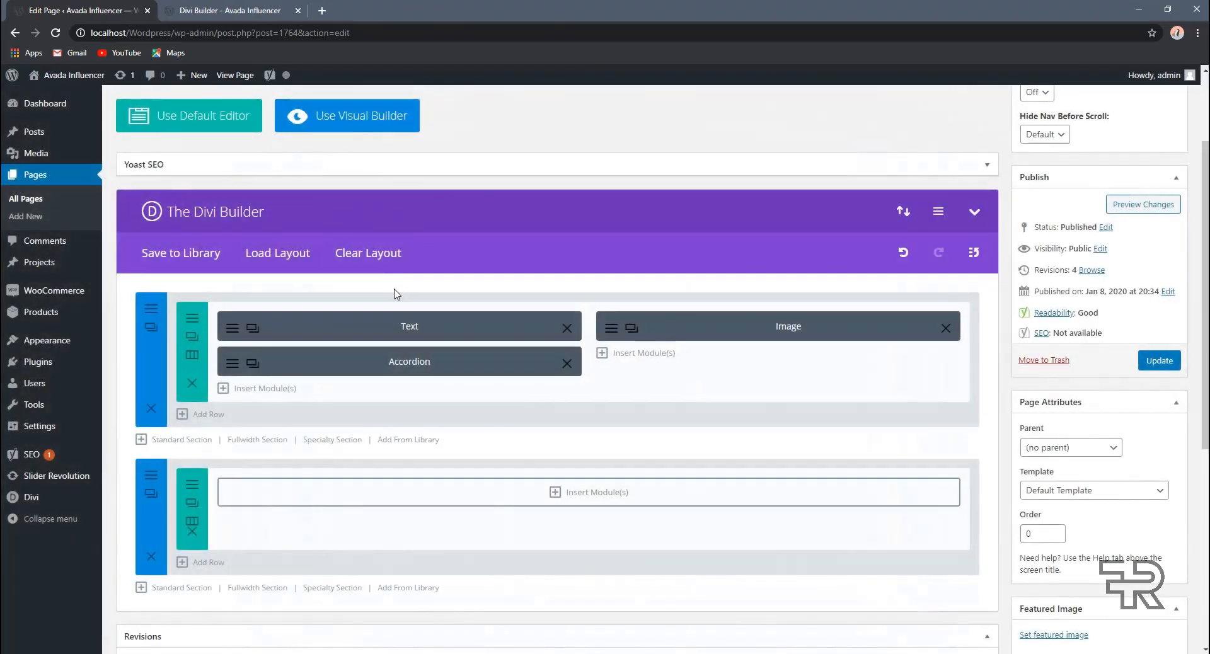
scroll(400, 296, "down", 2)
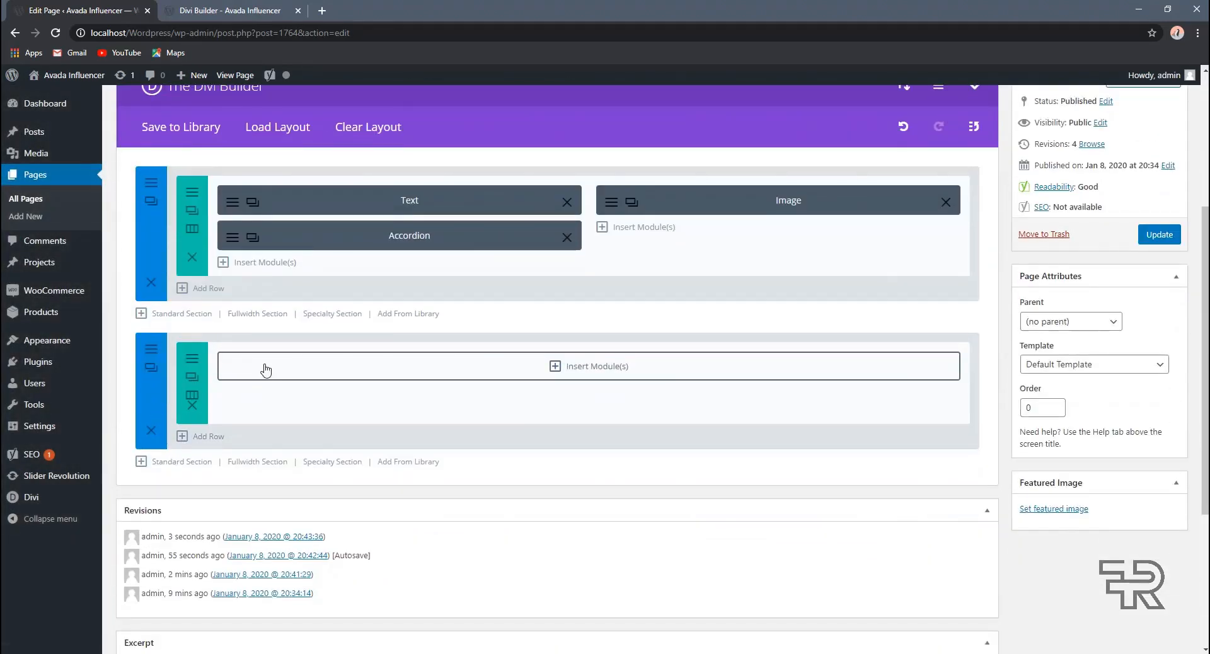
Step: Give the first section a light gray background color and save the section's settings
scroll(189, 378, "up", 1)
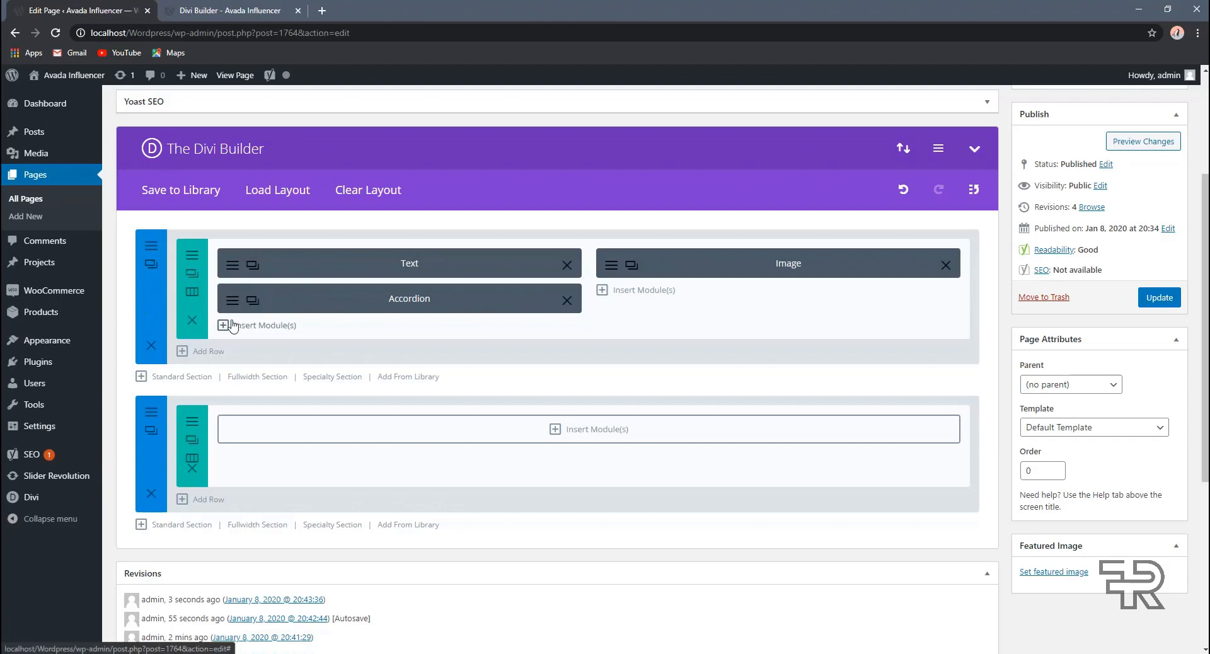
left_click(151, 250)
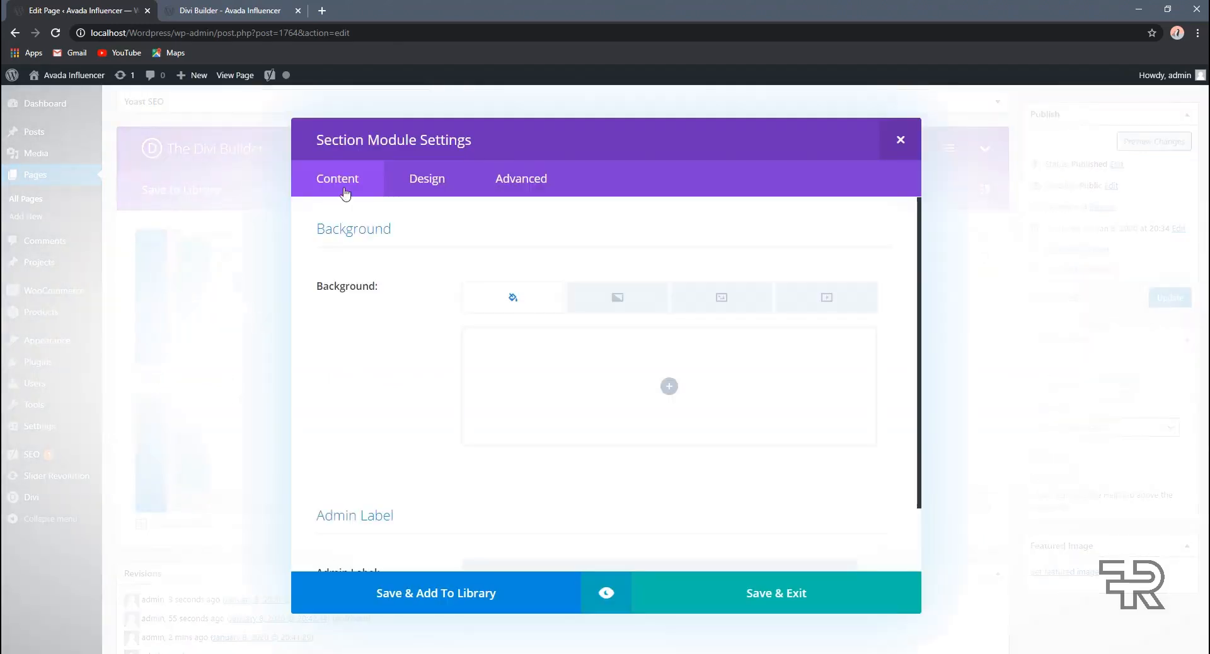
left_click_drag(322, 141, 491, 142)
left_click(490, 132)
left_click(610, 294)
left_click(511, 302)
left_click(639, 388)
left_click(604, 449)
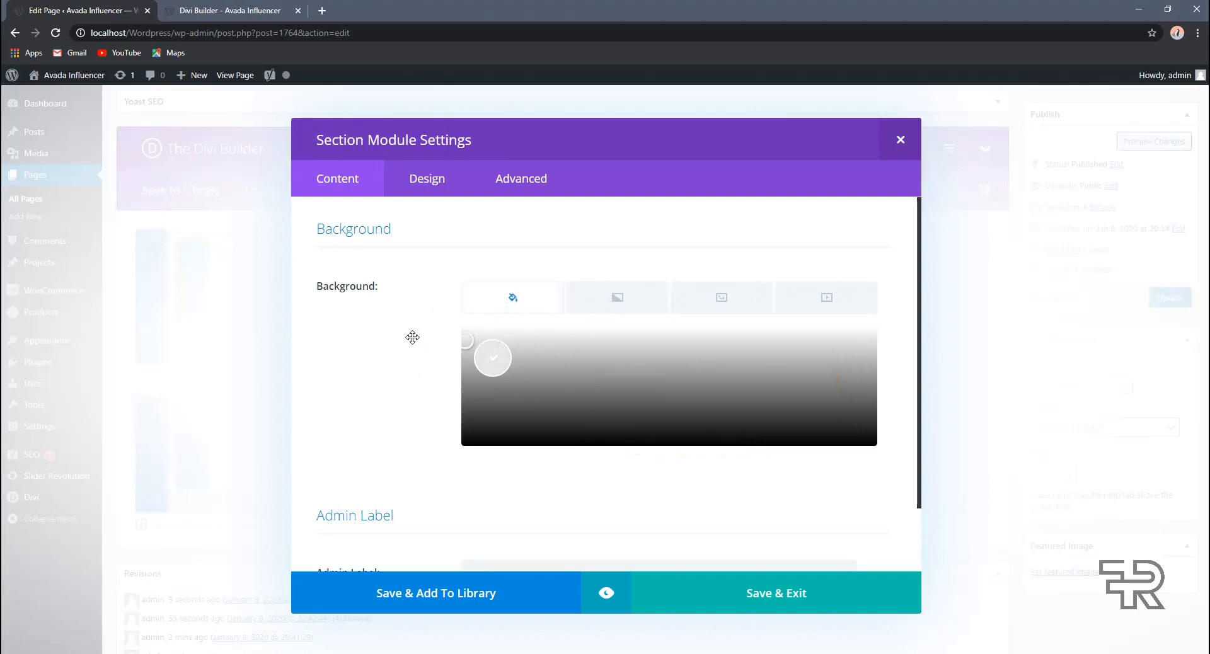
left_click(493, 358)
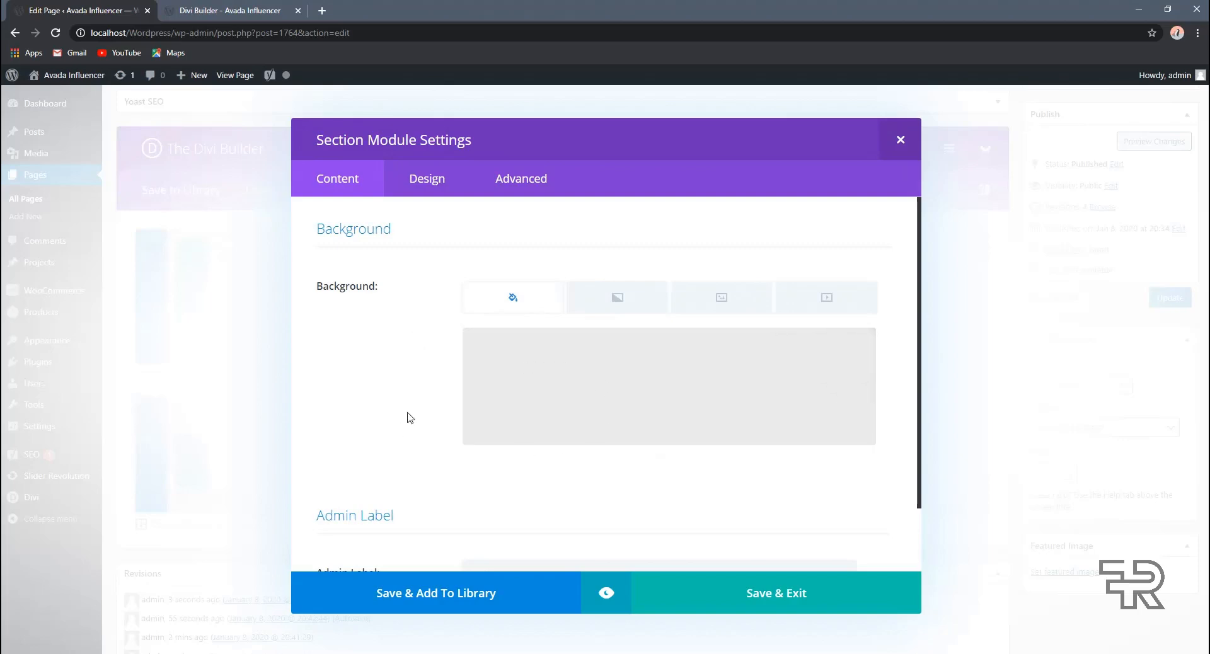
scroll(608, 478, "down", 2)
left_click(739, 605)
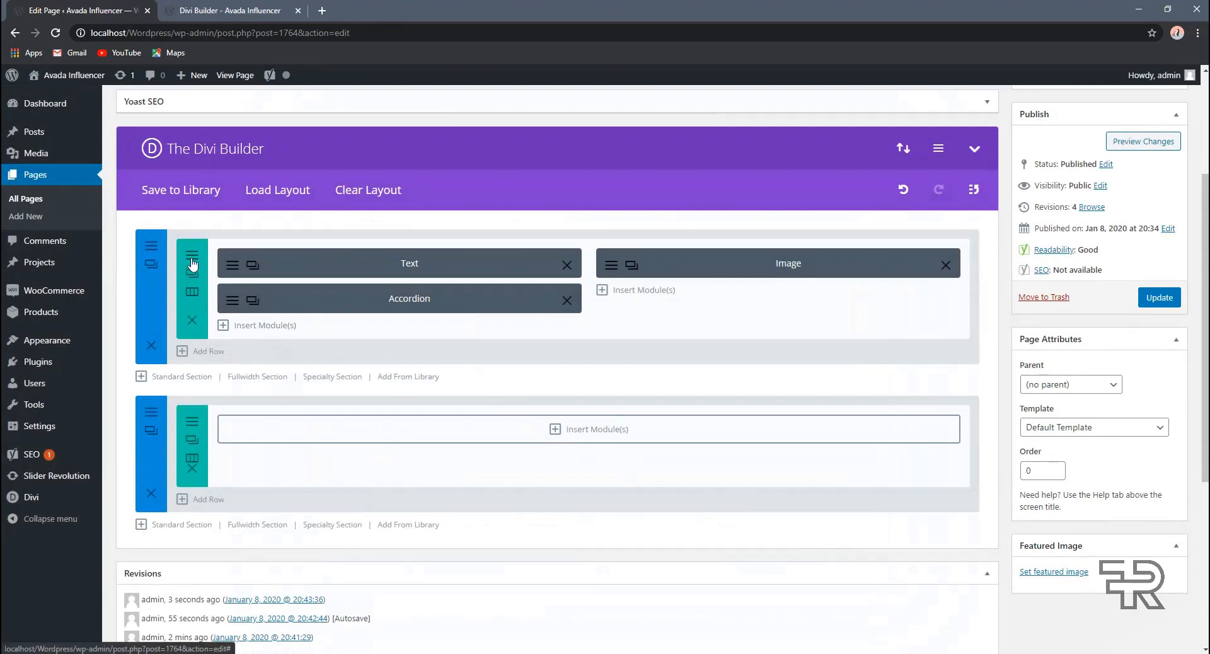
Step: Look at the first row's settings and the Text module's settings, closing each without changes
left_click(191, 257)
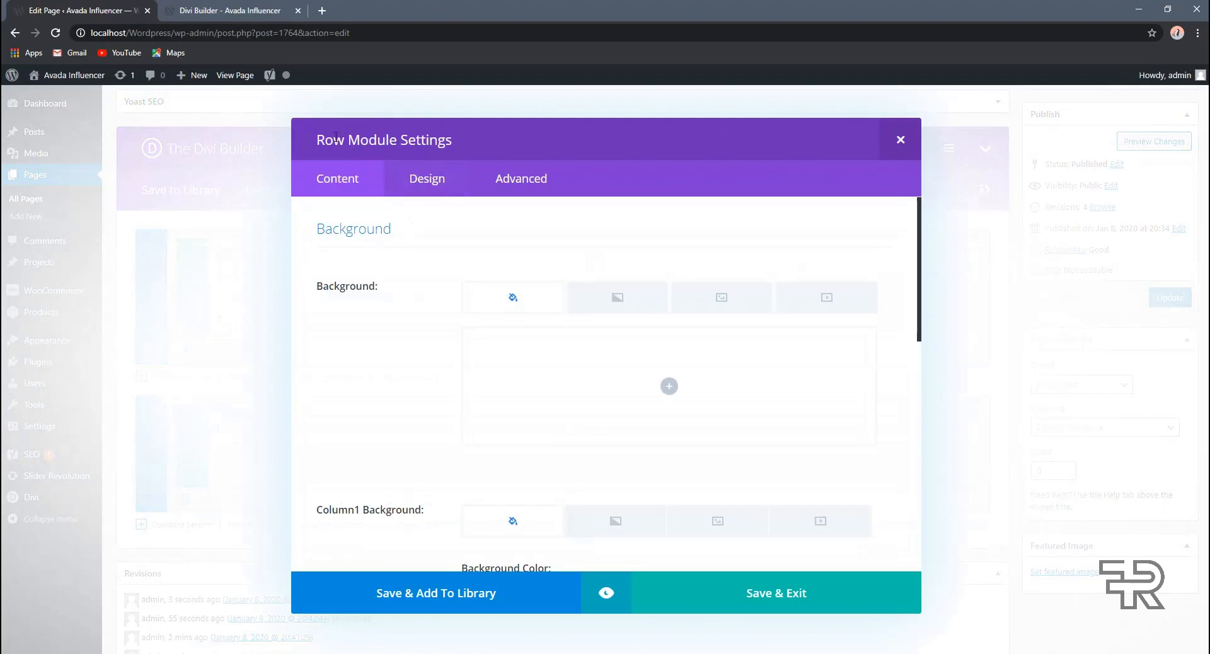
left_click_drag(326, 140, 480, 149)
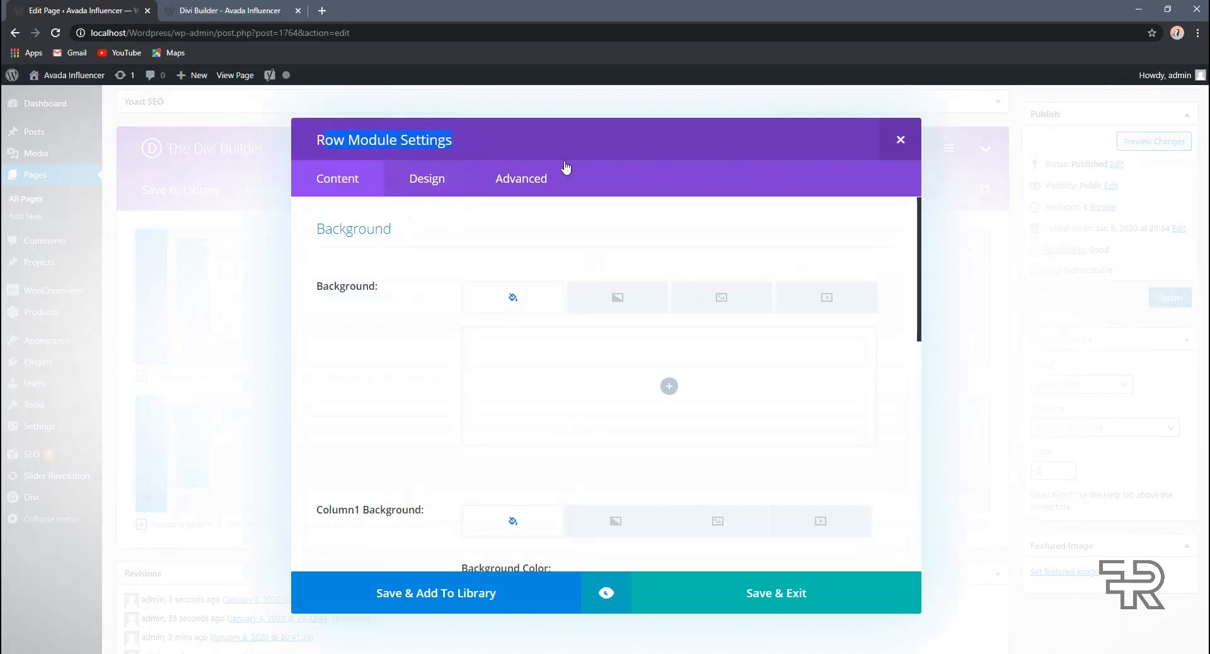
left_click(901, 140)
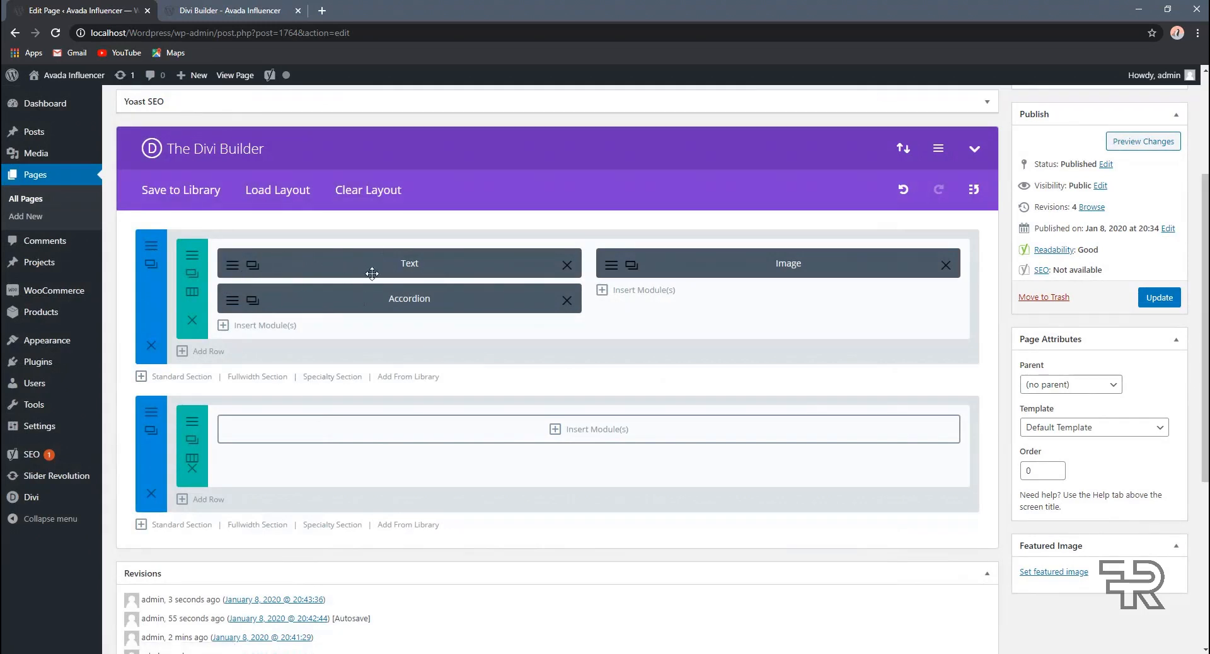
left_click(233, 266)
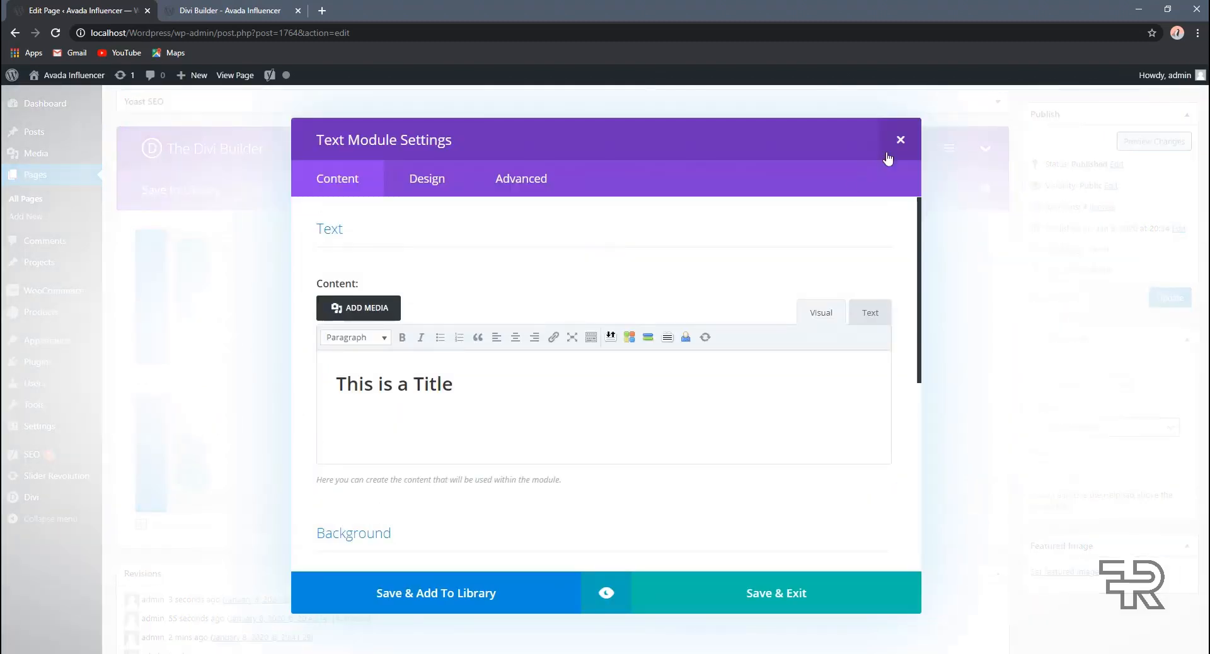
left_click(900, 139)
Step: Update the page and open its published version in the Visual Builder
scroll(426, 300, "up", 2)
scroll(395, 318, "down", 2)
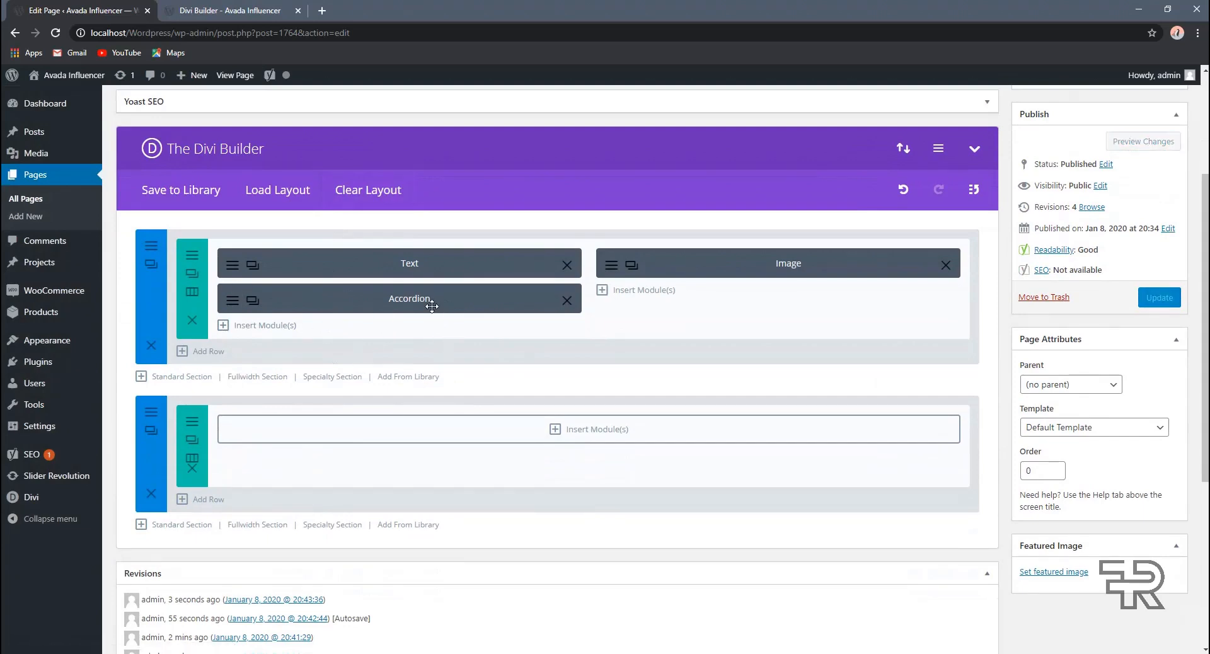
scroll(435, 310, "up", 2)
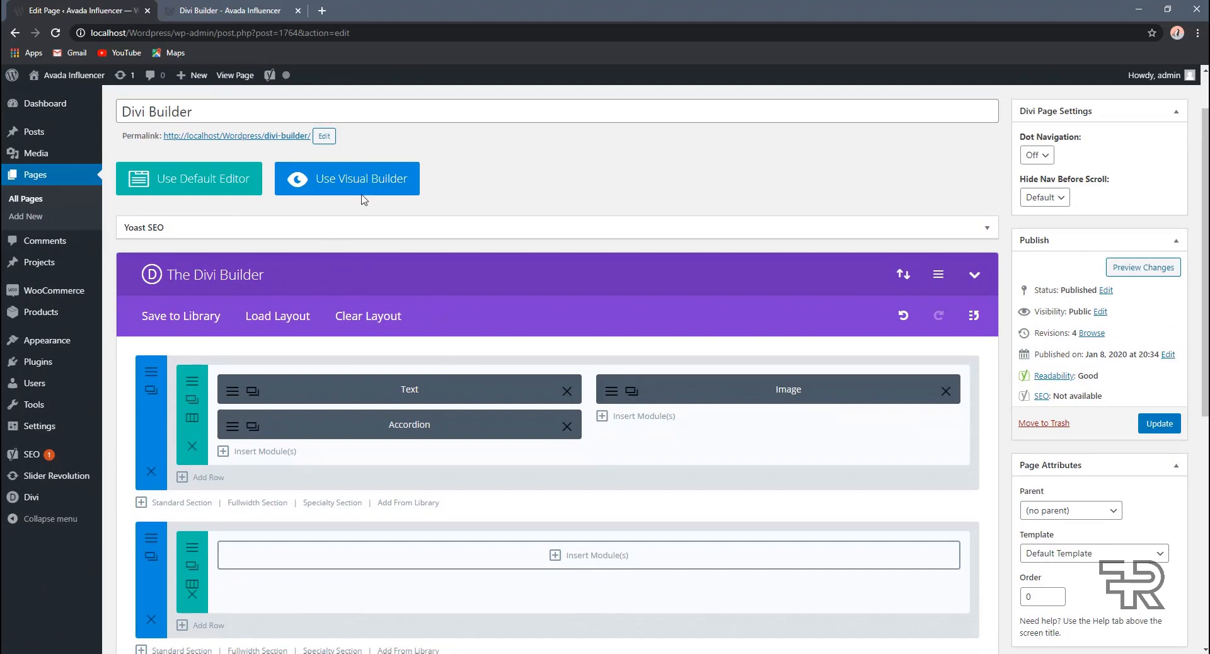
left_click(1158, 424)
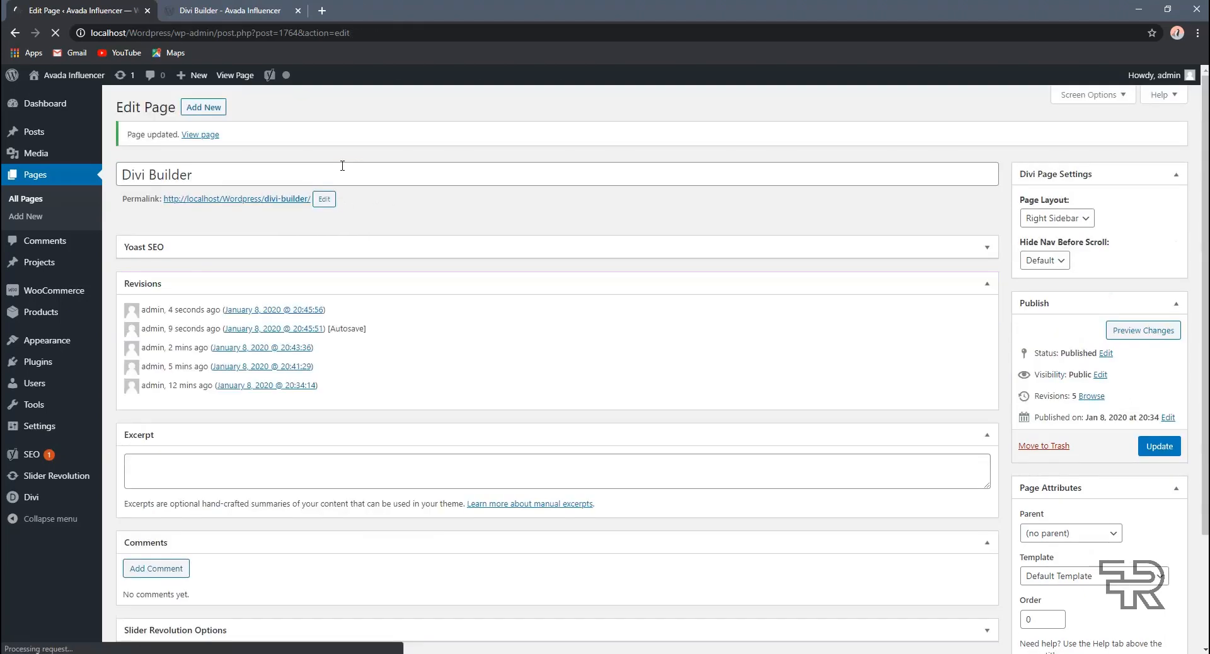
left_click(263, 7)
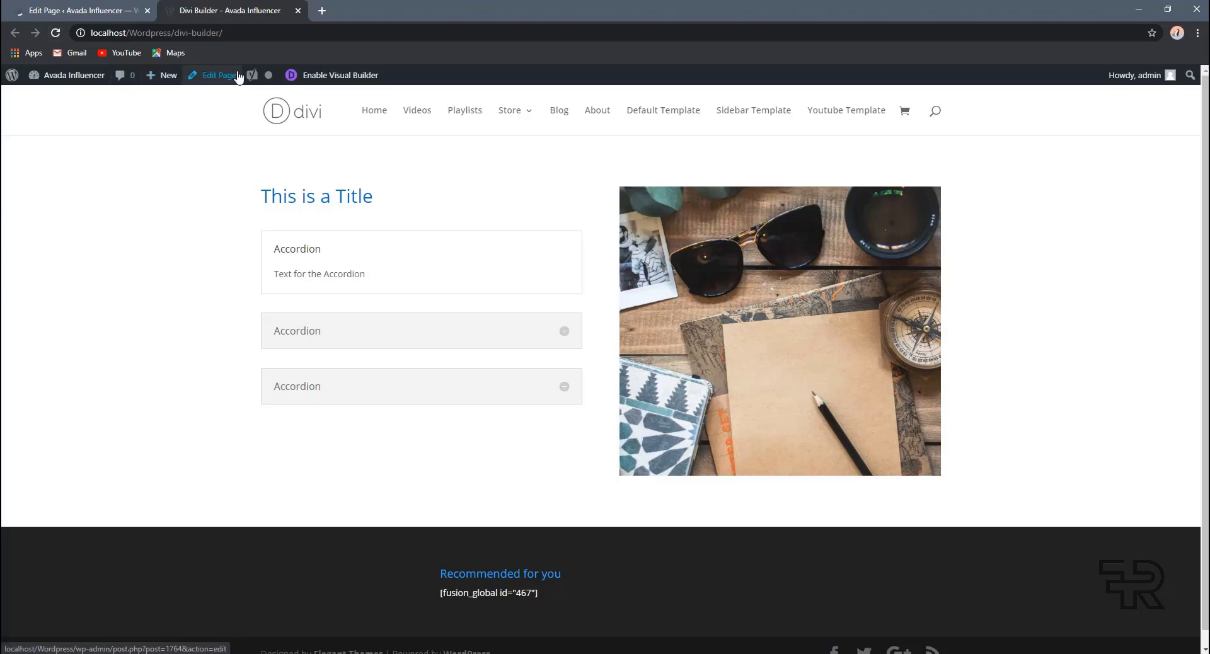
left_click(370, 73)
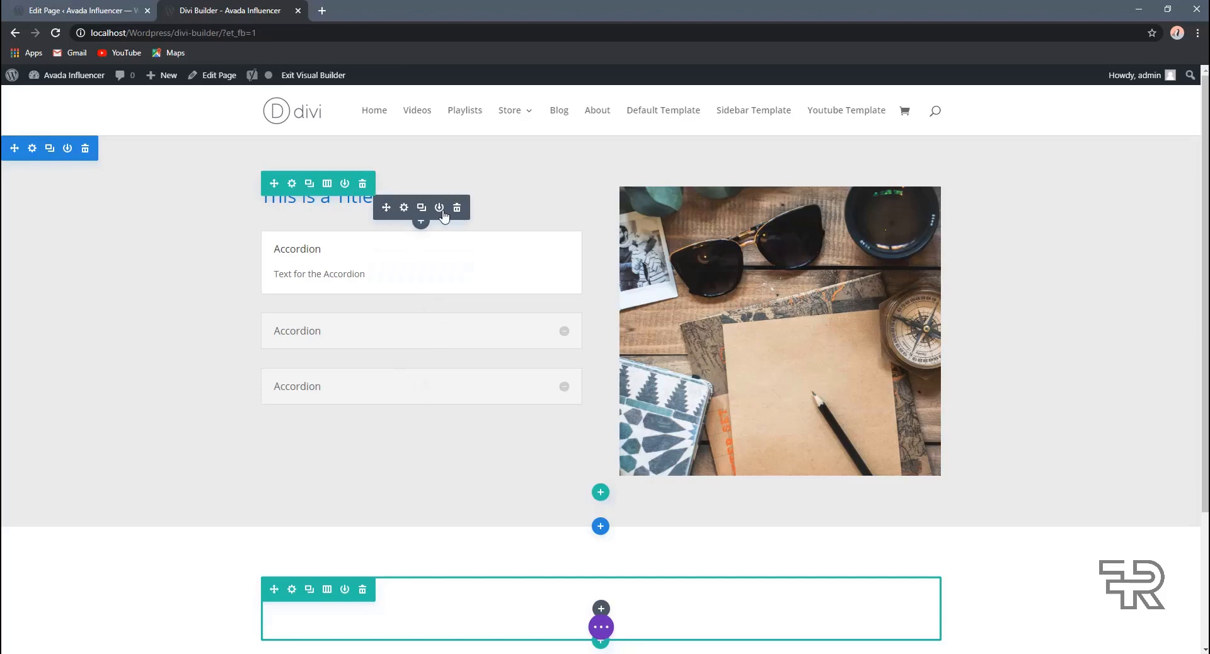
Step: Open the title Text module's settings, enlarge the settings window and dock it beside the page
left_click(404, 207)
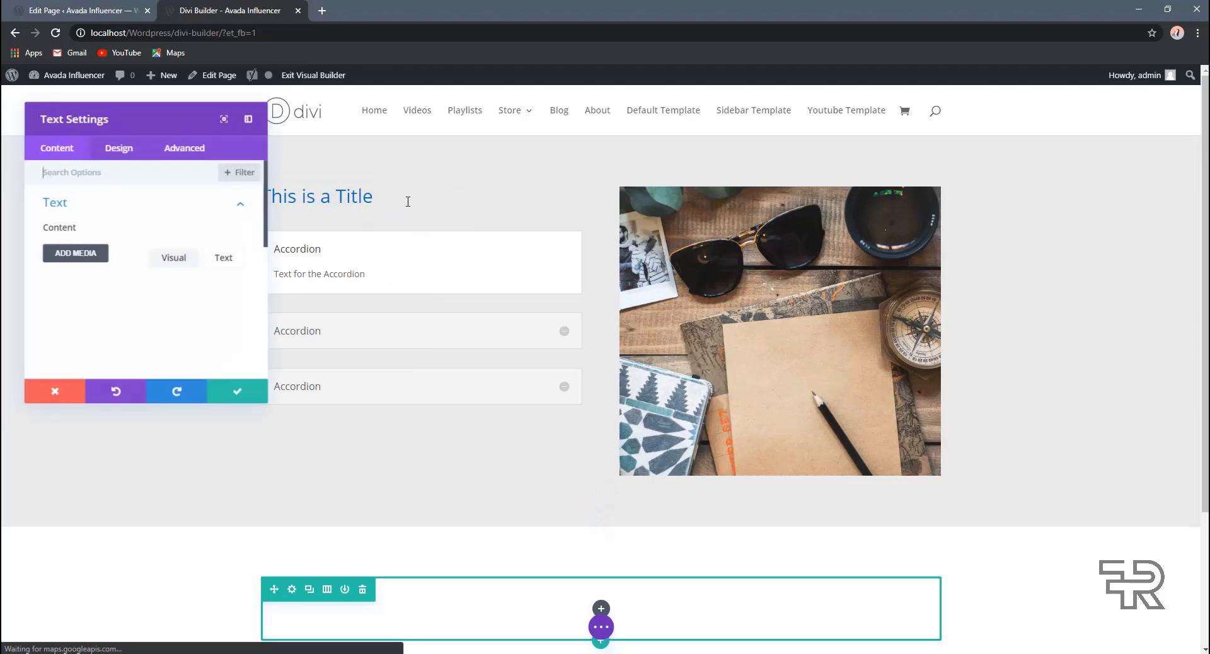
left_click_drag(129, 107, 150, 140)
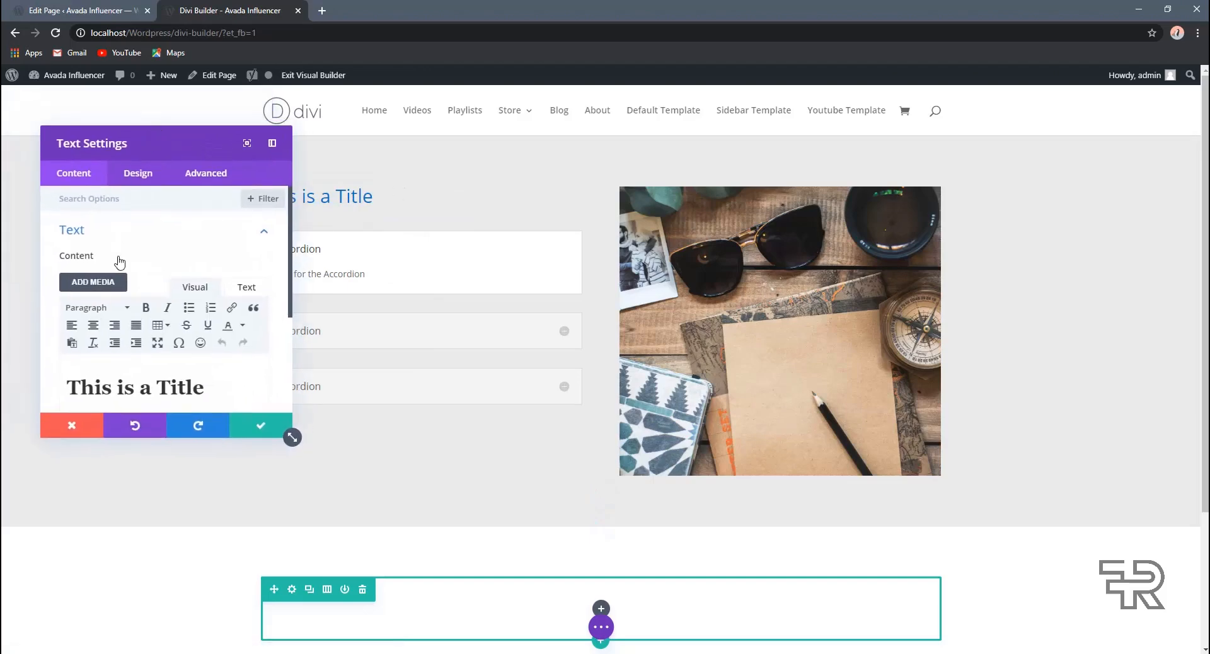
left_click_drag(292, 435, 399, 591)
left_click(380, 146)
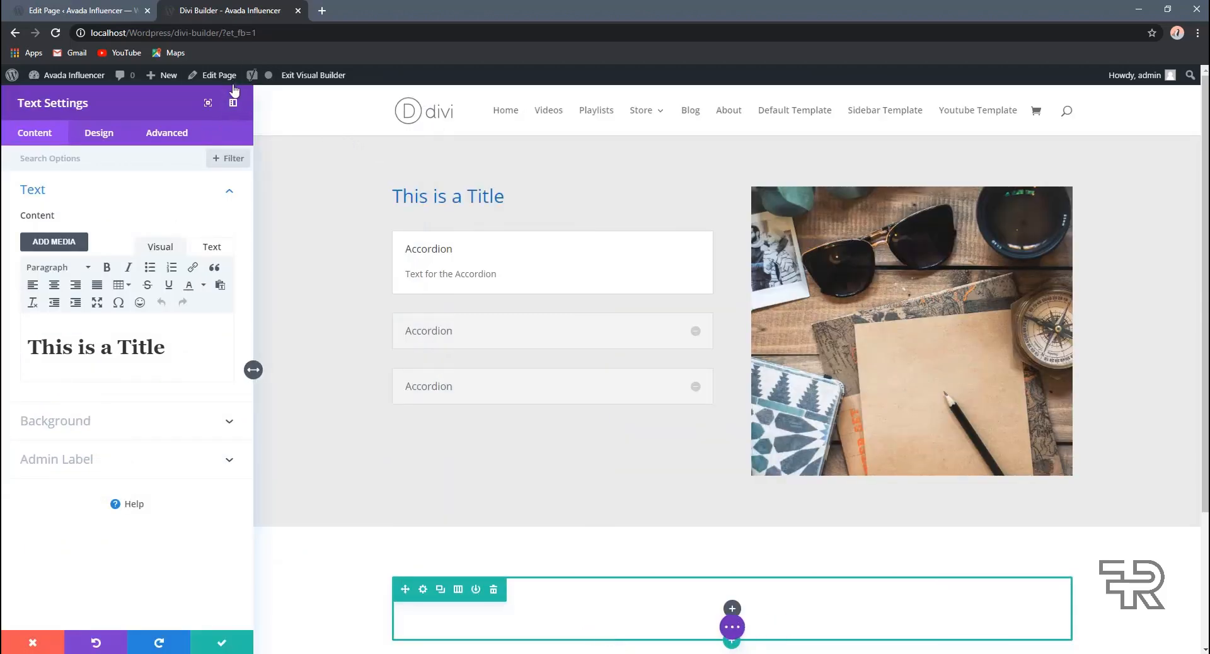
Step: Examine the page's gray section and the empty section below it alongside the docked Text settings
scroll(126, 306, "down", 2)
scroll(126, 284, "up", 2)
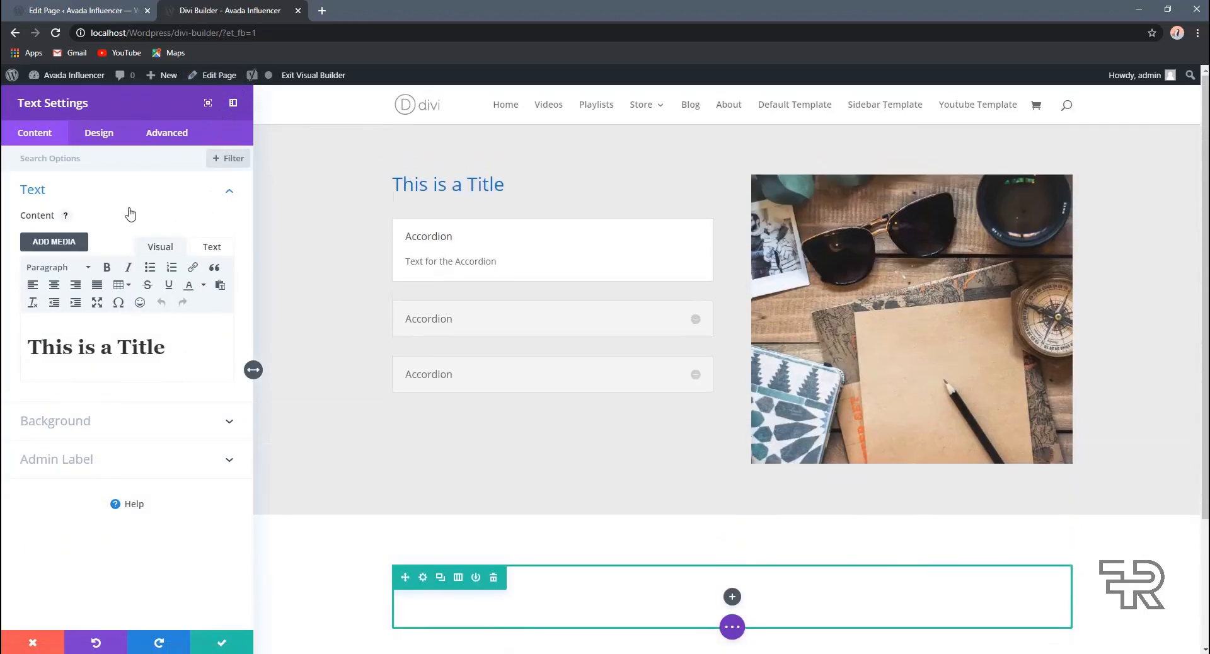
scroll(398, 282, "down", 2)
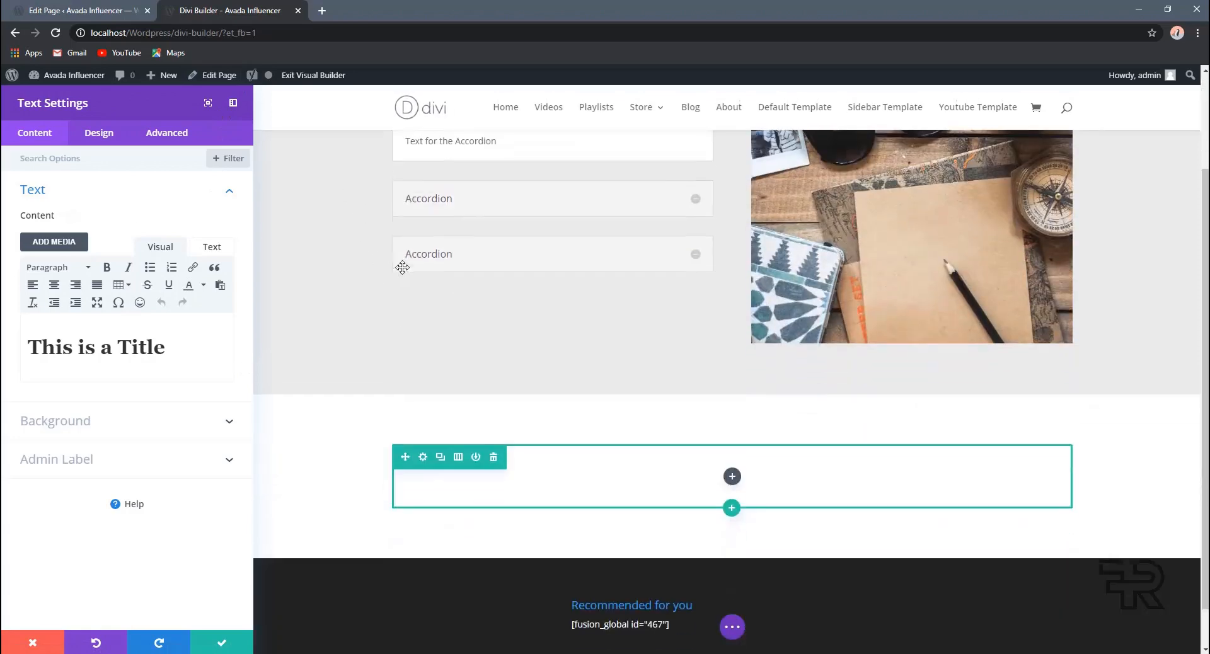
scroll(397, 282, "down", 1)
scroll(362, 241, "up", 3)
scroll(412, 229, "down", 3)
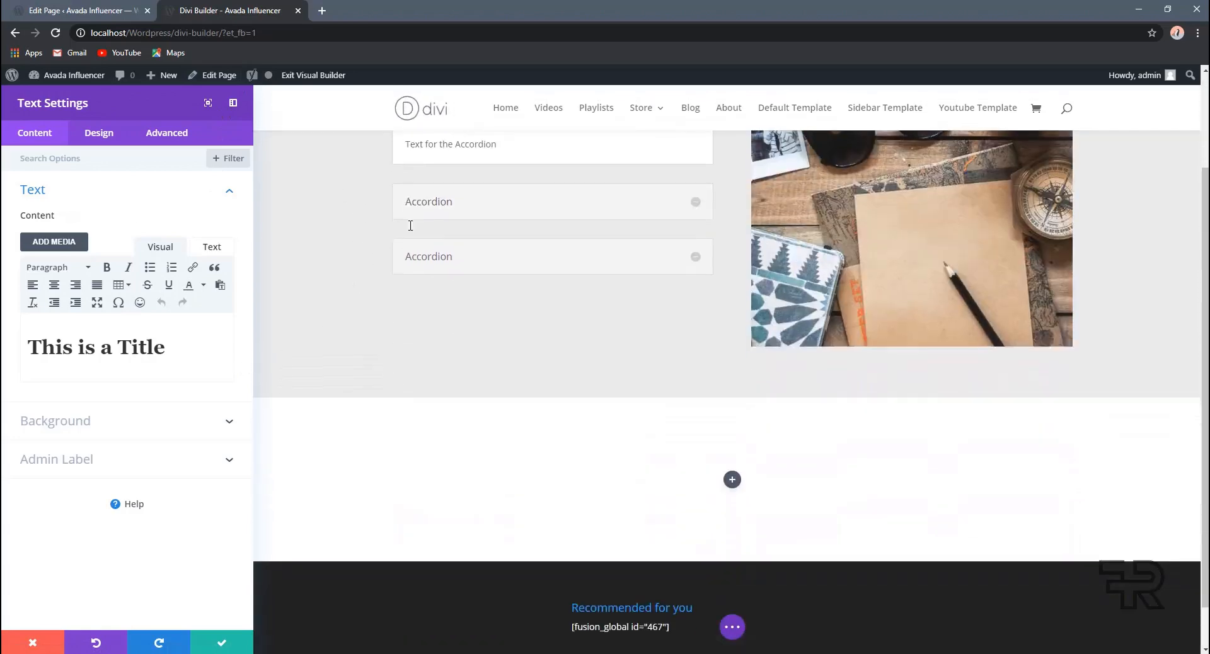
scroll(414, 258, "up", 2)
scroll(629, 281, "down", 3)
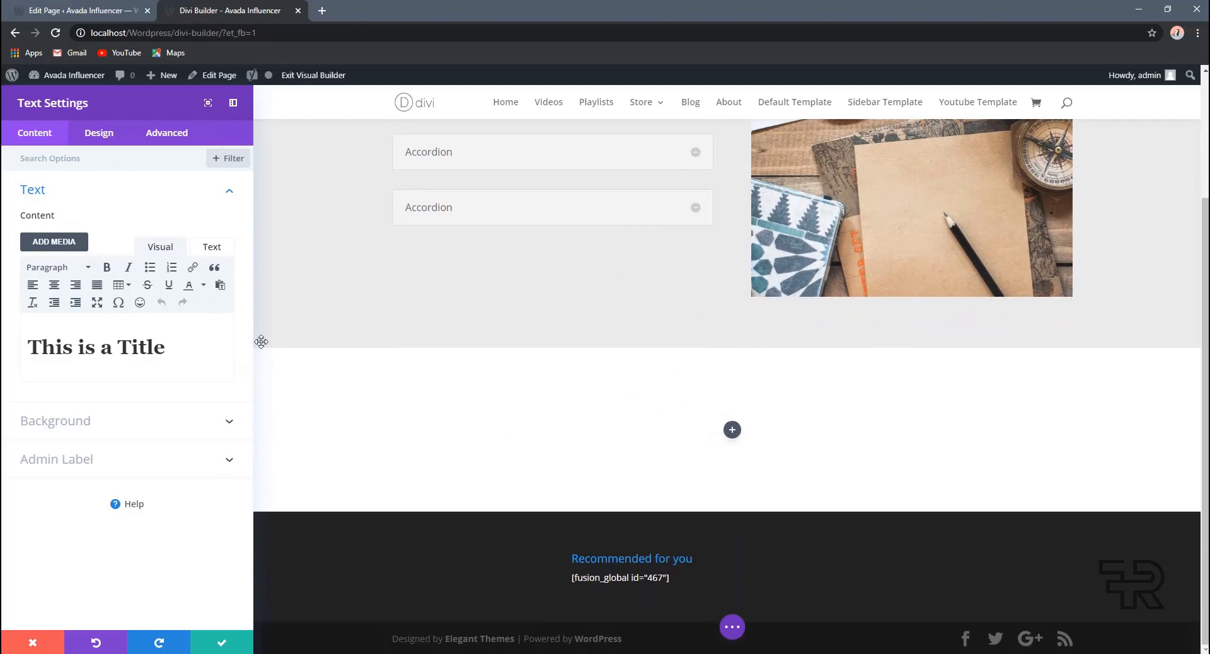
scroll(406, 317, "up", 2)
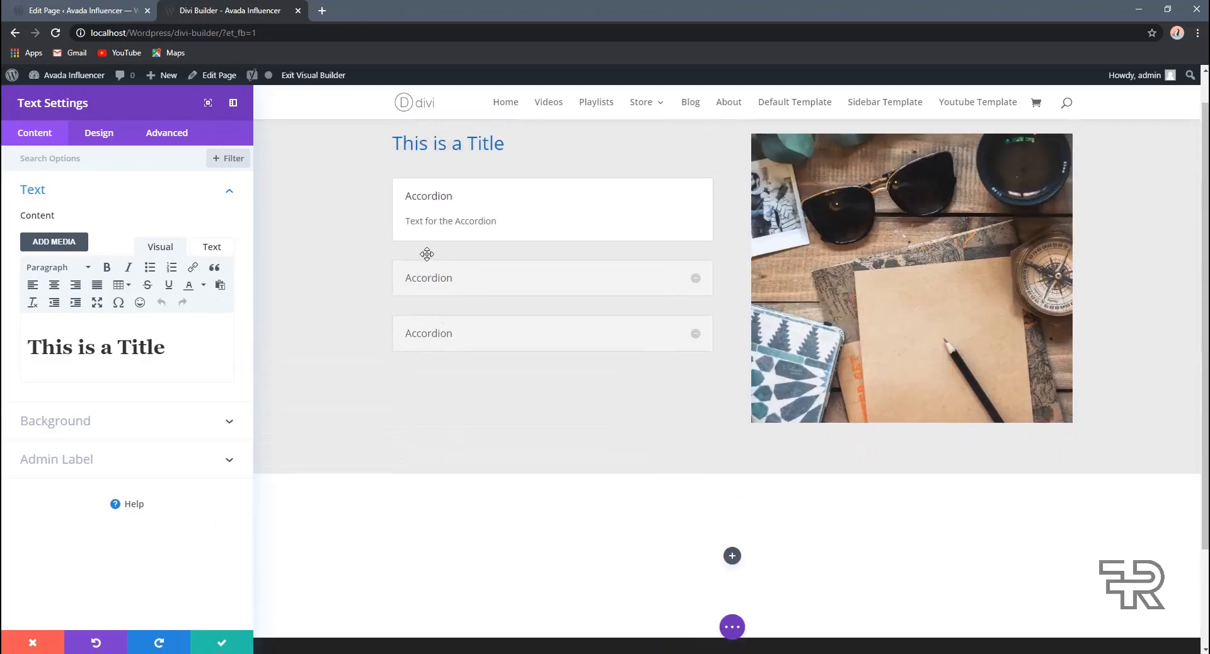